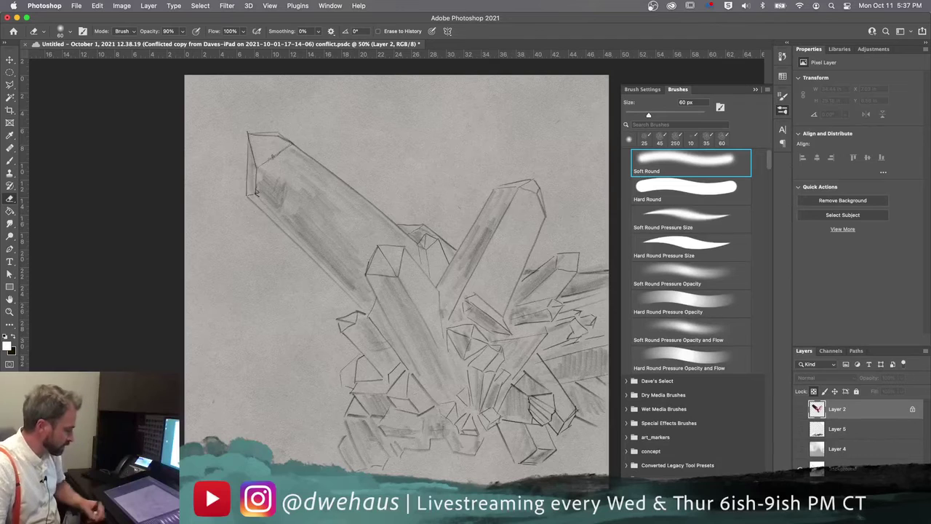
Show Layer 4, Layer 5 and Layer 2 so the background, ground shadow and painted crystals are visible over the sketch.
{"action": "left_click", "coordinate": [800, 449]}
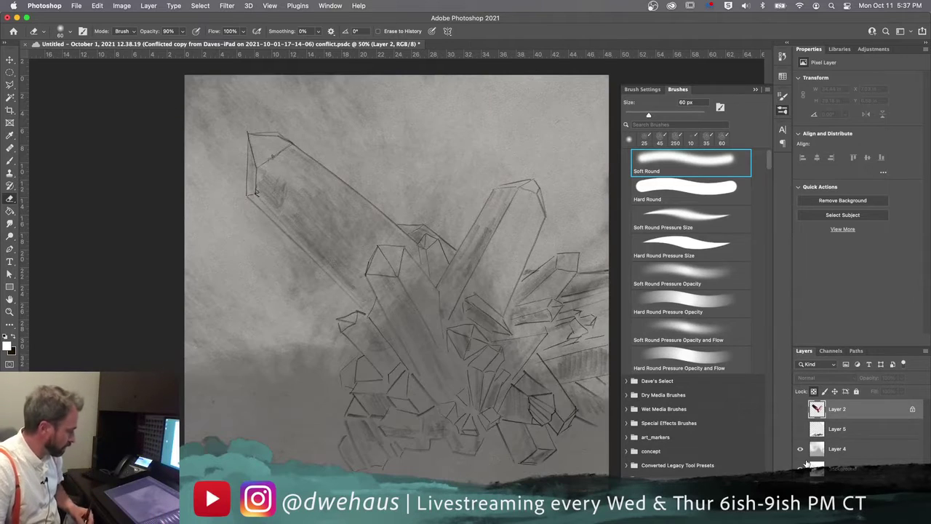
{"action": "left_click", "coordinate": [801, 429]}
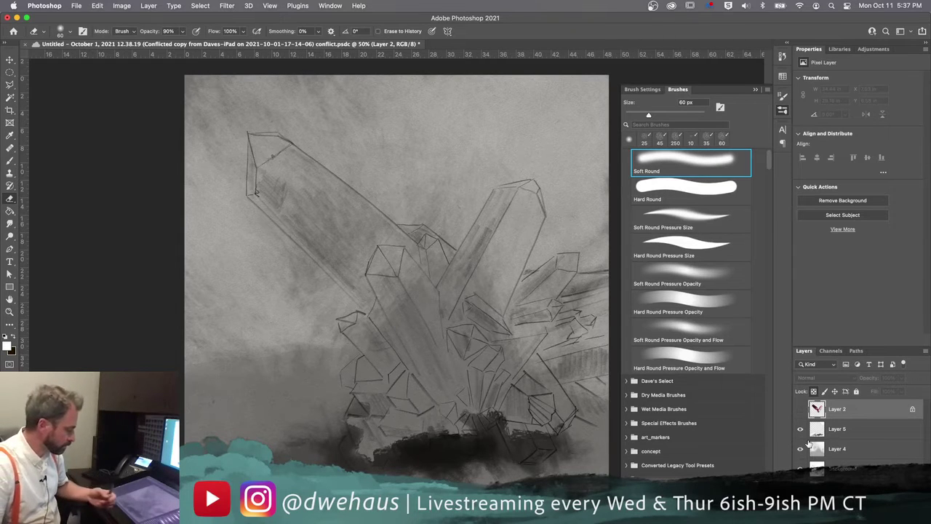
{"action": "left_click", "coordinate": [800, 409]}
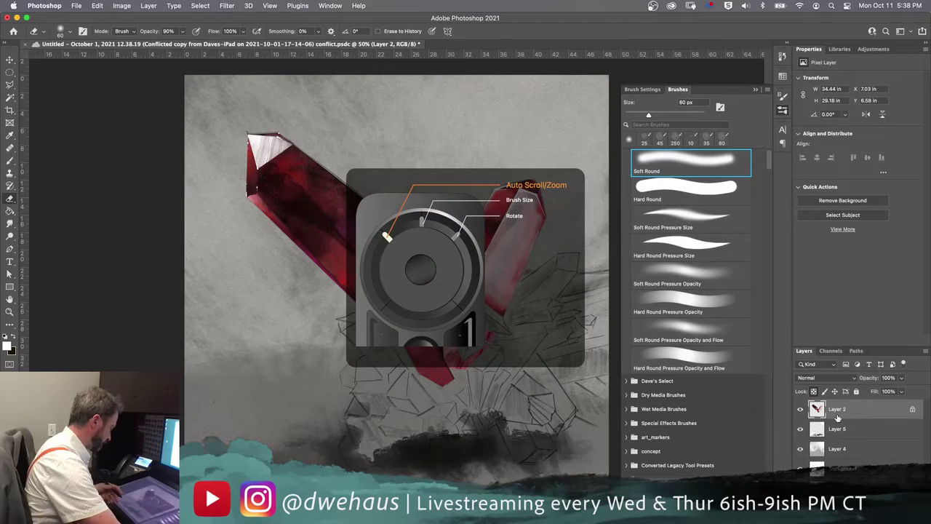
Create a new layer directly beneath Layer 2 and make it the active layer.
{"action": "scroll", "coordinate": [836, 414], "scroll_direction": "up", "scroll_amount": 5}
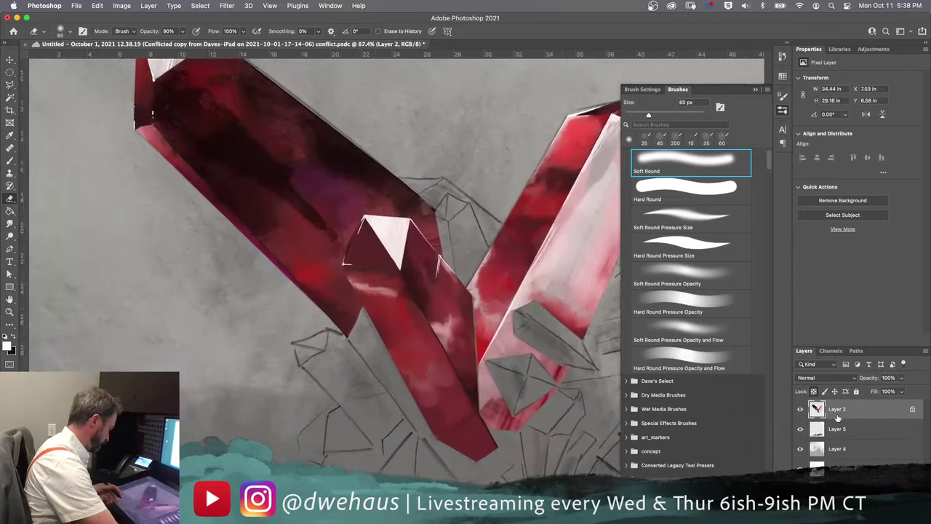
{"action": "scroll", "coordinate": [836, 416], "scroll_direction": "up", "scroll_amount": 1}
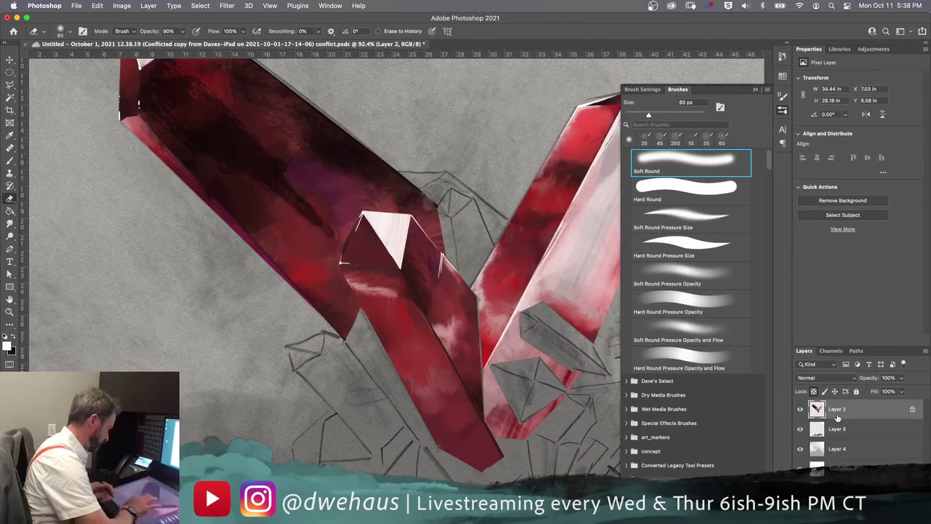
{"action": "scroll", "coordinate": [482, 247], "scroll_direction": "right", "scroll_amount": 3}
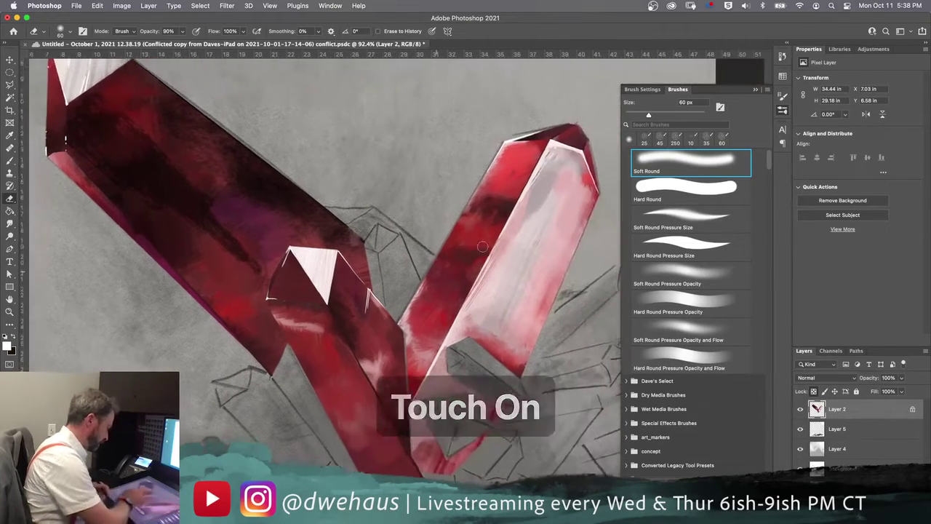
{"action": "scroll", "coordinate": [483, 246], "scroll_direction": "right", "scroll_amount": 2}
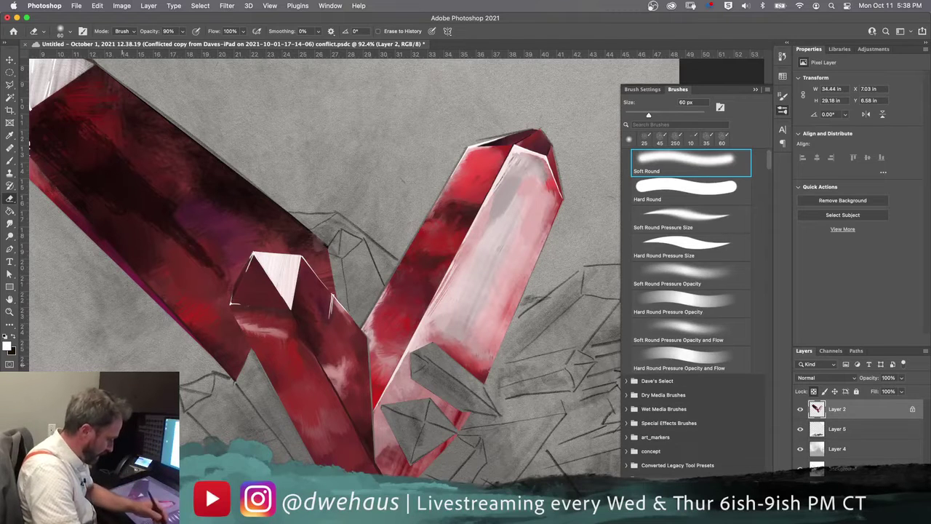
{"action": "key", "text": "super+alt+shift+n"}
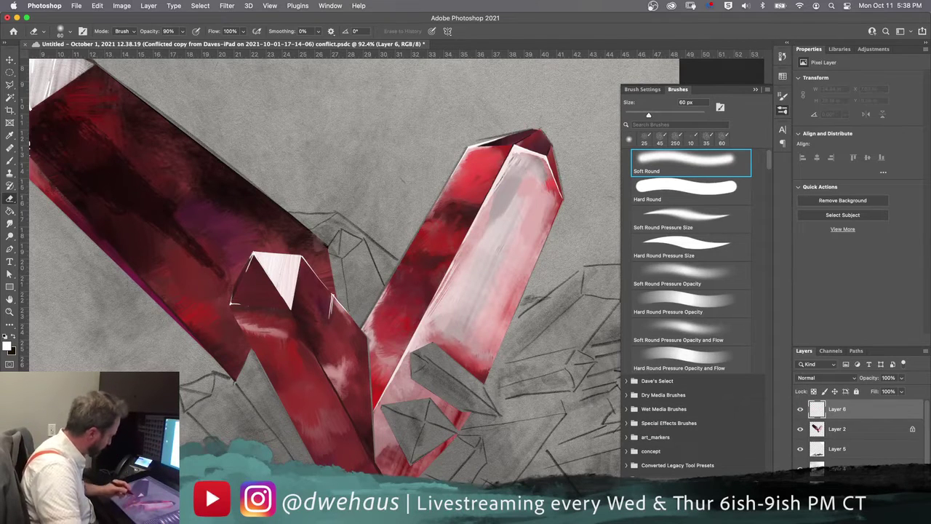
{"action": "left_click_drag", "start_coordinate": [857, 434], "coordinate": [858, 408]}
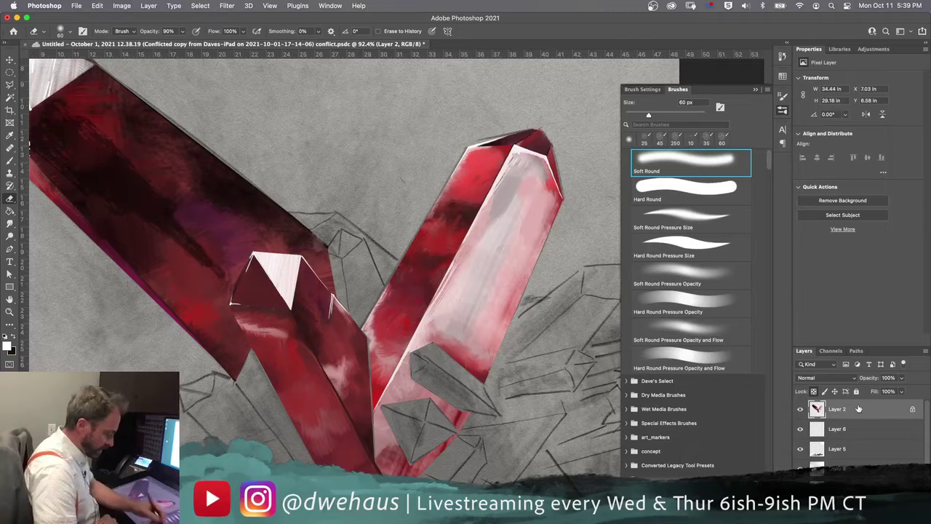
{"action": "left_click", "coordinate": [838, 430]}
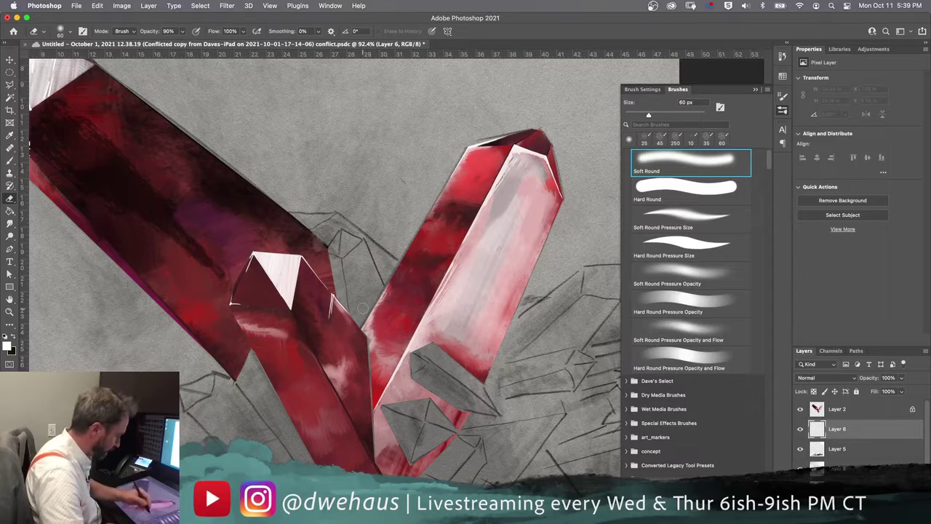
Examine the brush presets in Kyle's Paintbox and Real Oils sets, comparing the Brush tool with the Mixer Brush.
{"action": "scroll", "coordinate": [771, 164], "scroll_direction": "up", "scroll_amount": 2}
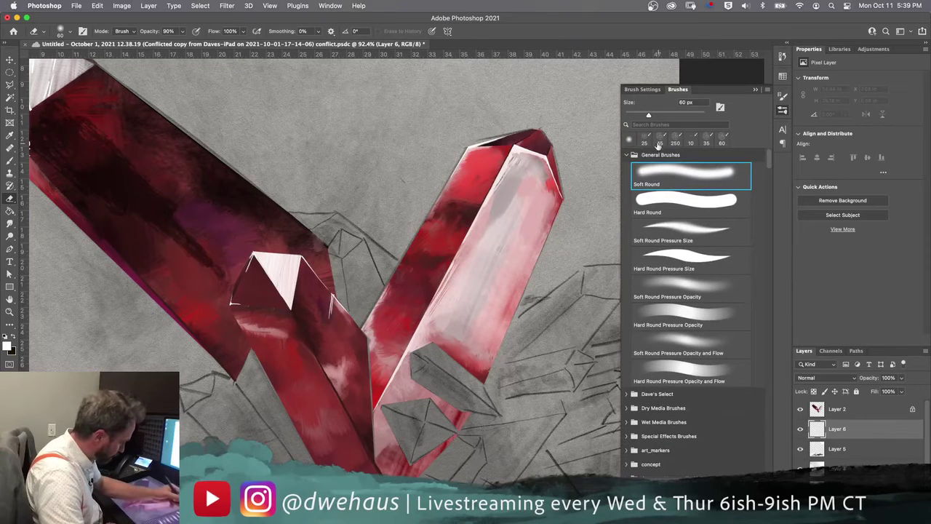
{"action": "left_click", "coordinate": [628, 155]}
{"action": "left_click_drag", "start_coordinate": [768, 166], "coordinate": [768, 395]}
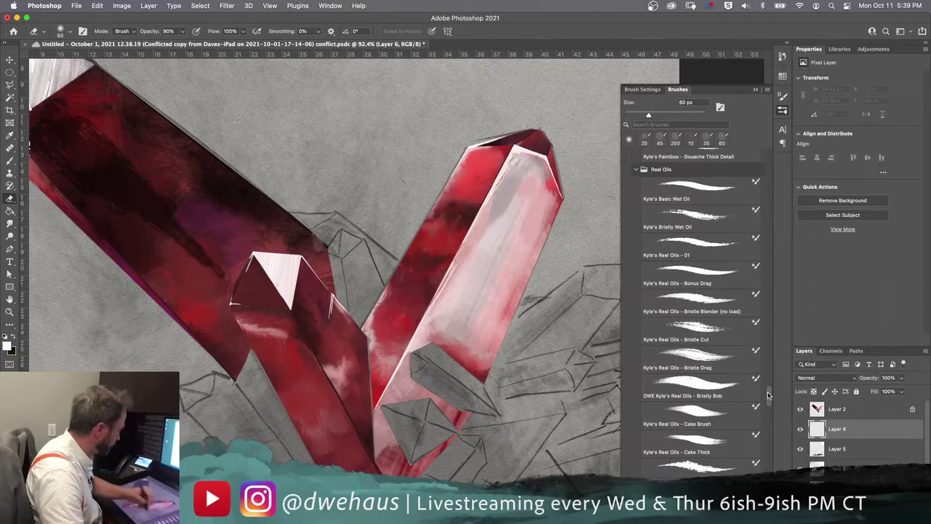
{"action": "left_click", "coordinate": [9, 162]}
{"action": "left_click", "coordinate": [8, 162]}
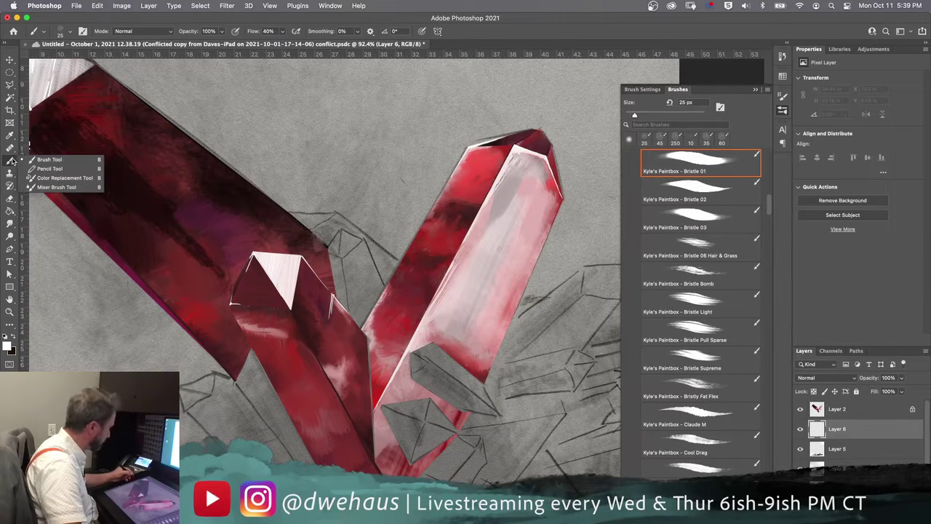
{"action": "left_click", "coordinate": [10, 161]}
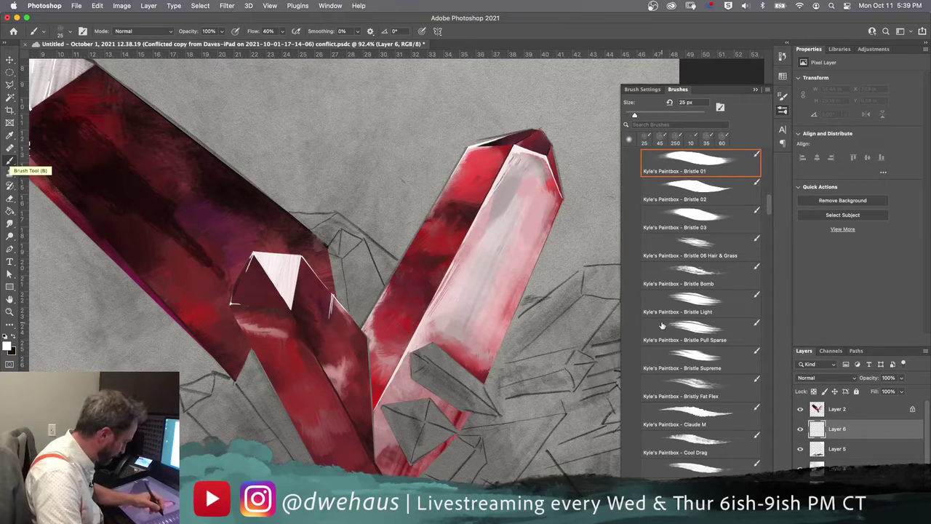
{"action": "left_click", "coordinate": [680, 242]}
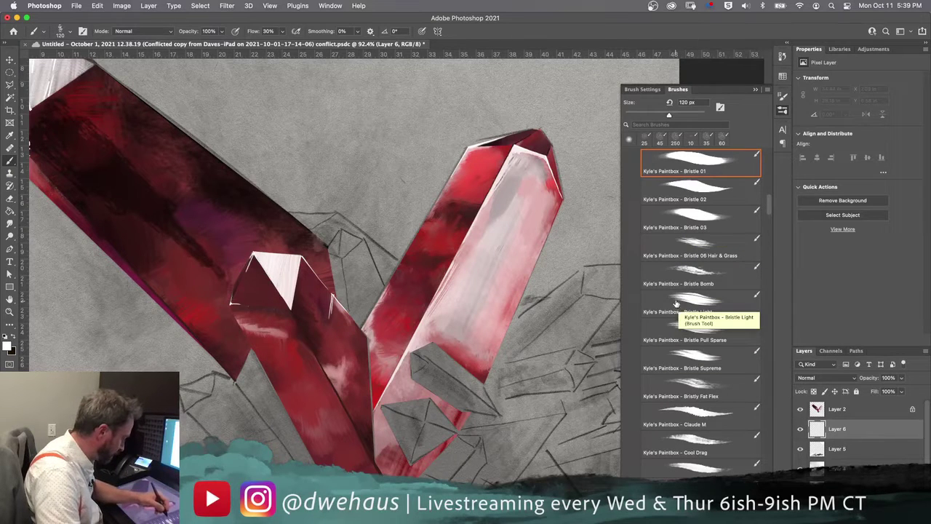
{"action": "left_click_drag", "start_coordinate": [770, 204], "coordinate": [770, 190]}
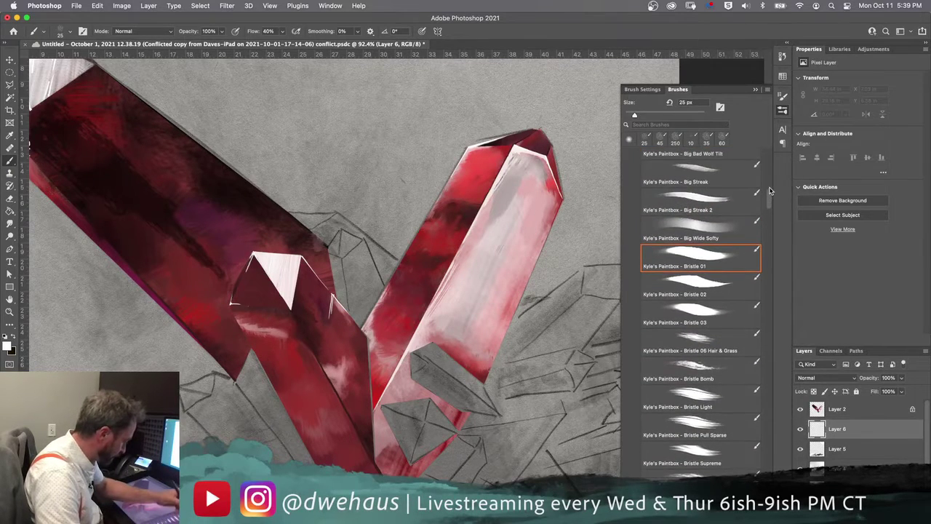
{"action": "scroll", "coordinate": [761, 193], "scroll_direction": "up", "scroll_amount": 6}
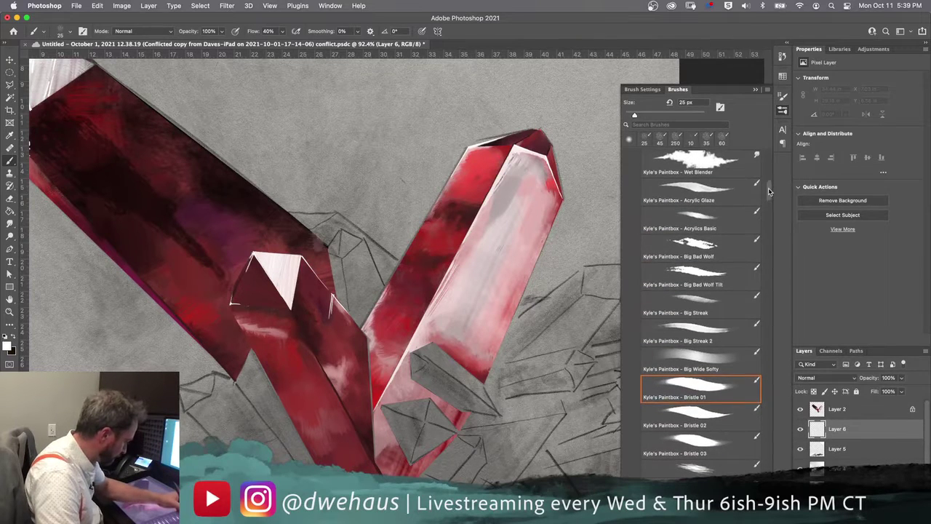
{"action": "scroll", "coordinate": [720, 154], "scroll_direction": "up", "scroll_amount": 3}
Choose the Kyle's Real Oils - Cake Brush preset for the Mixer Brush, leaving its colour as is.
{"action": "left_click_drag", "start_coordinate": [770, 191], "coordinate": [772, 402]}
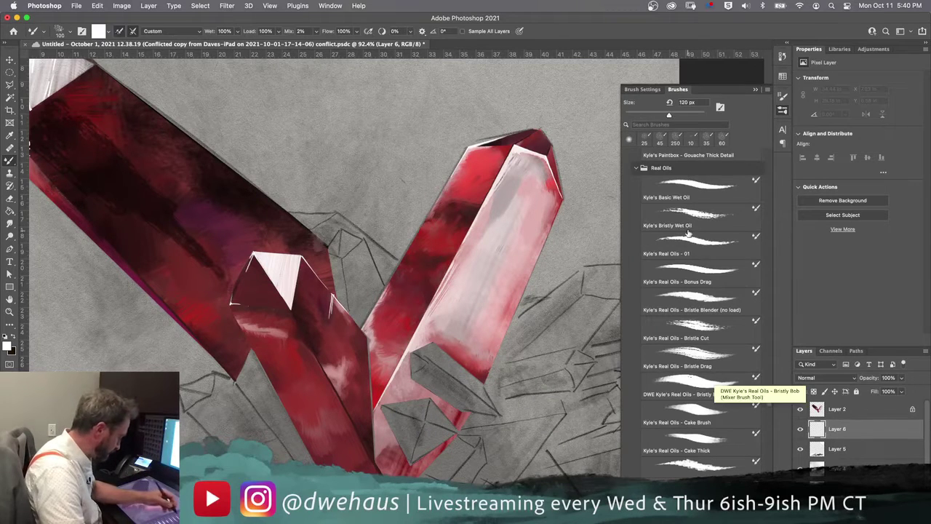
{"action": "left_click", "coordinate": [667, 465]}
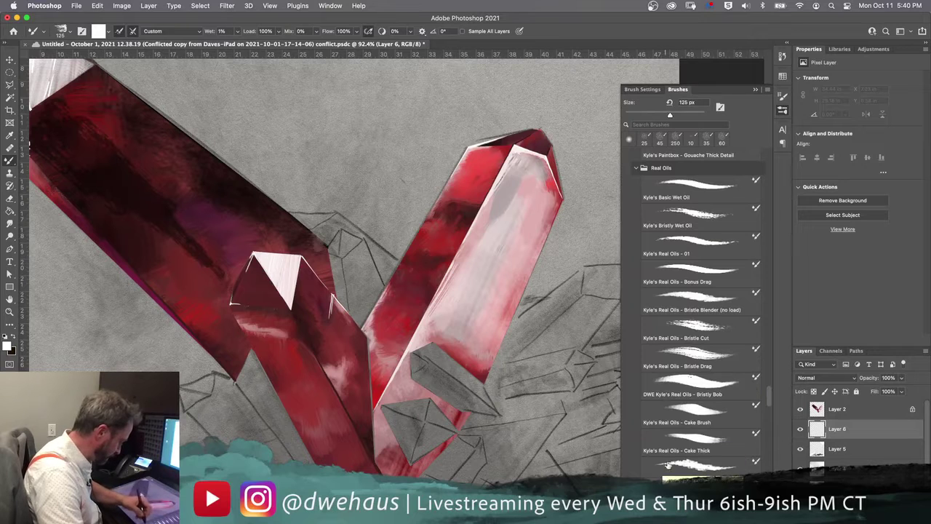
{"action": "left_click", "coordinate": [681, 413]}
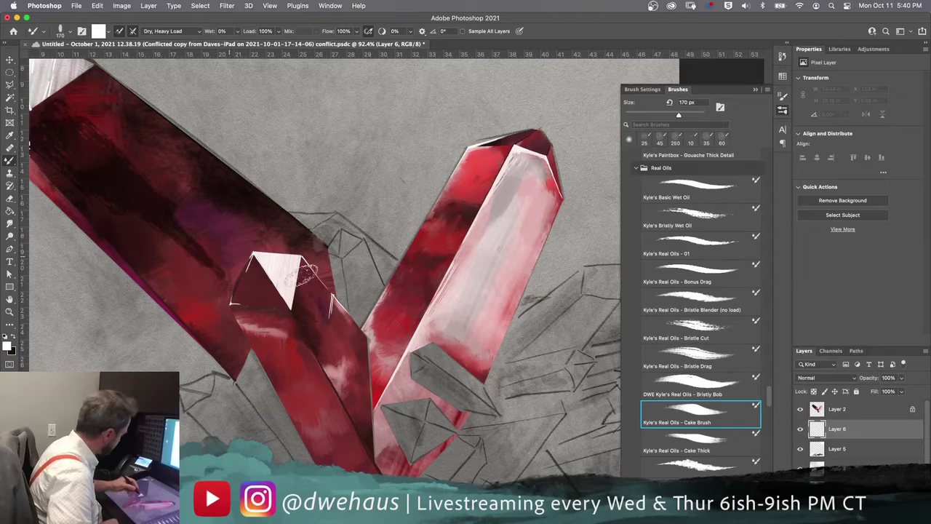
{"action": "left_click", "coordinate": [100, 31]}
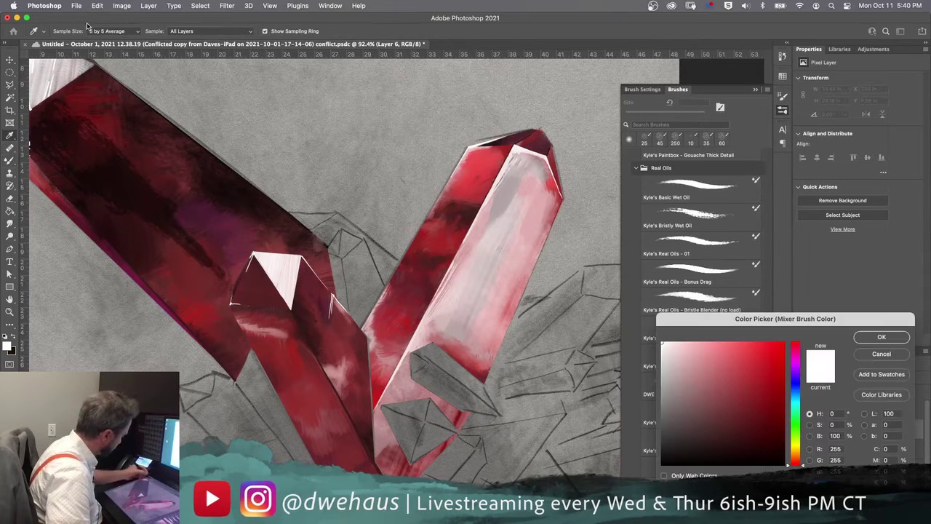
{"action": "left_click", "coordinate": [881, 354]}
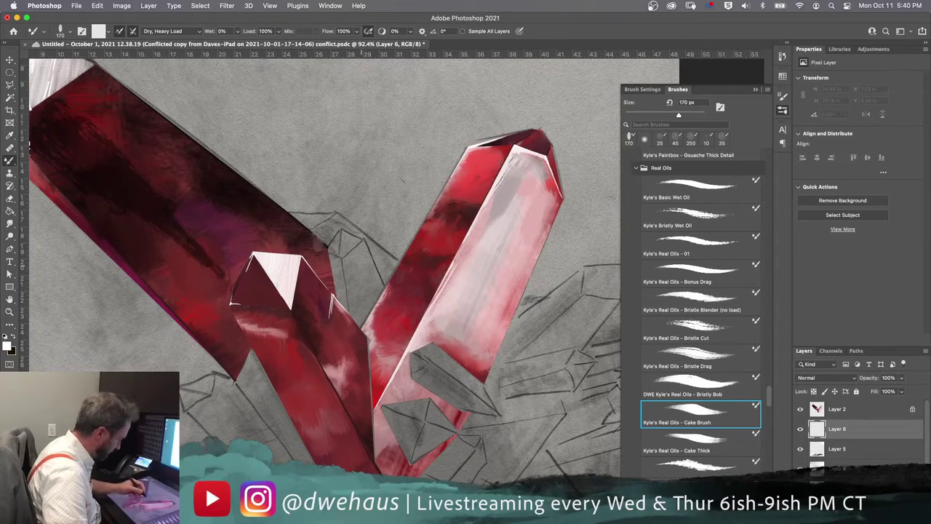
Make a polygonal selection along the outer edges of the sketched crystal between the two large red crystals, and return to the Mixer Brush.
{"action": "key", "text": "l"}
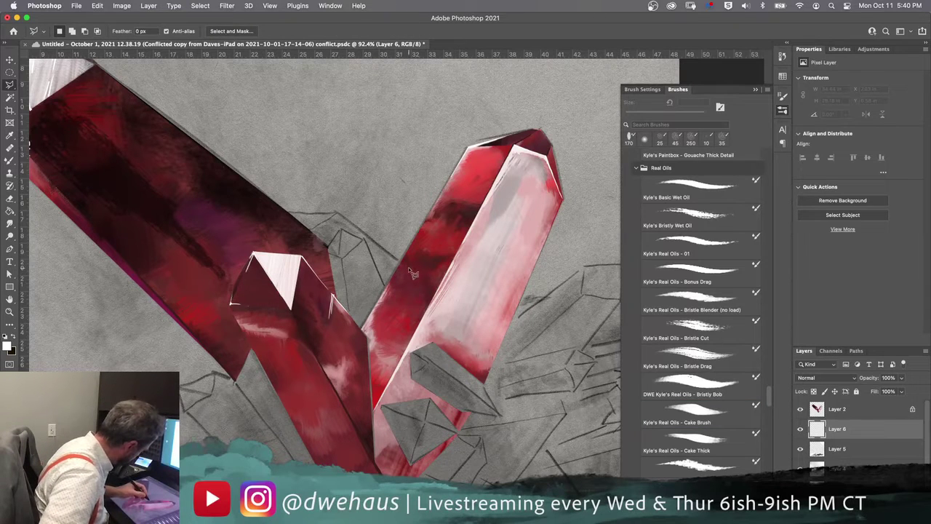
{"action": "mouse_move", "coordinate": [413, 273]}
{"action": "left_mouse_down"}
{"action": "mouse_move", "coordinate": [336, 212]}
{"action": "mouse_move", "coordinate": [258, 212]}
{"action": "mouse_move", "coordinate": [227, 239]}
{"action": "mouse_move", "coordinate": [241, 273]}
{"action": "mouse_move", "coordinate": [202, 269]}
{"action": "mouse_move", "coordinate": [208, 257]}
{"action": "mouse_move", "coordinate": [247, 399]}
{"action": "mouse_move", "coordinate": [235, 384]}
{"action": "mouse_move", "coordinate": [281, 458]}
{"action": "mouse_move", "coordinate": [479, 467]}
{"action": "mouse_move", "coordinate": [501, 381]}
{"action": "mouse_move", "coordinate": [469, 332]}
{"action": "mouse_move", "coordinate": [477, 323]}
{"action": "mouse_move", "coordinate": [408, 268]}
{"action": "left_mouse_up"}
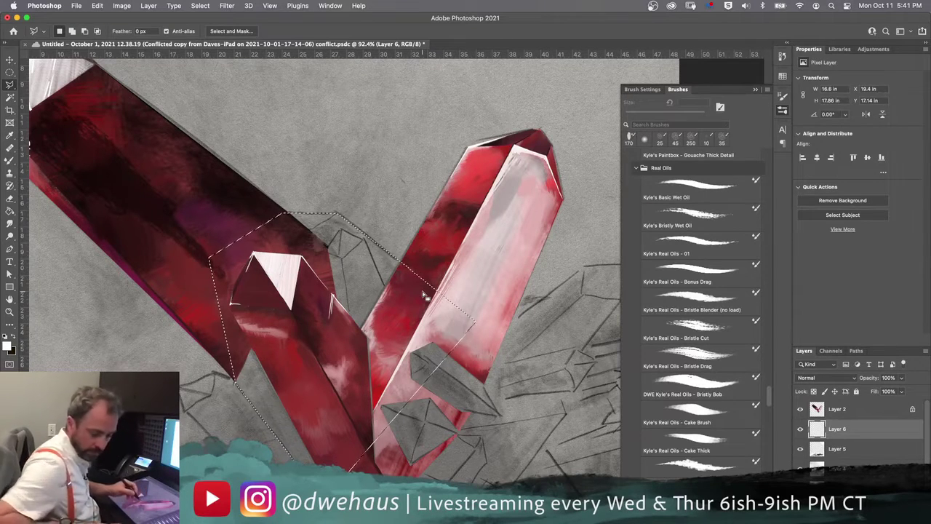
{"action": "key", "text": "b"}
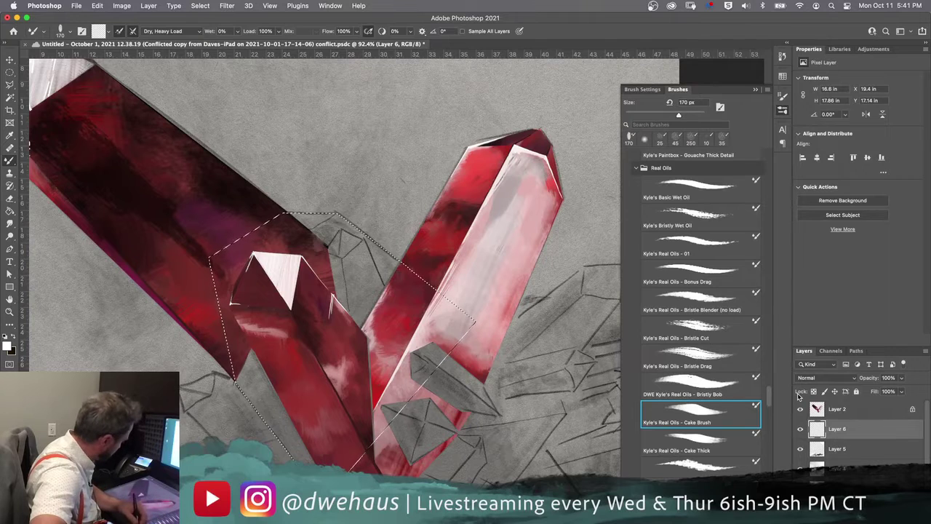
Select Layer 2 and load the Mixer Brush with red paint from the dark facet of the right-hand crystal.
{"action": "left_click", "coordinate": [842, 410]}
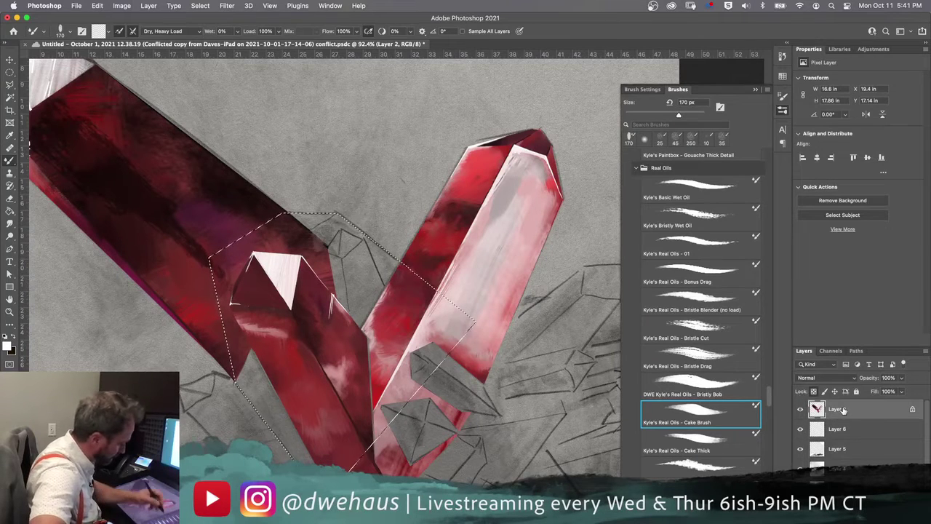
{"action": "left_click", "coordinate": [435, 249], "text": "alt"}
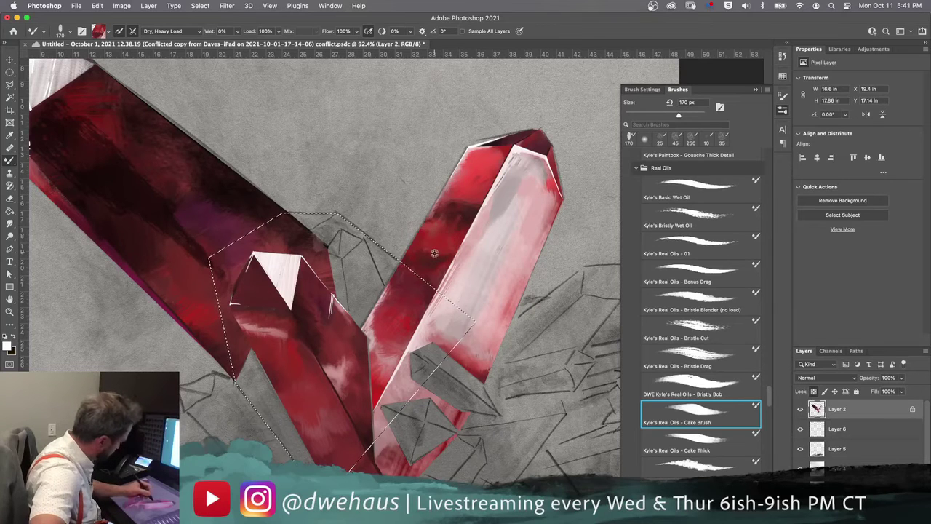
{"action": "left_click", "coordinate": [435, 253], "text": "alt"}
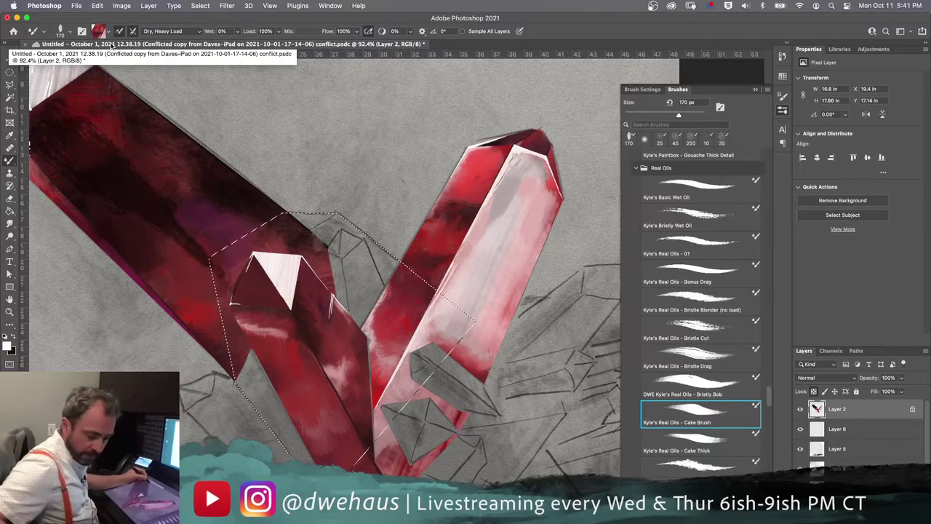
Reduce the brush size to 50 px and reload it with red from the right-hand crystal's dark facet.
{"action": "key", "text": "bracketleft"}
{"action": "key", "text": "bracketleft"}
{"action": "key", "text": "bracketleft"}
{"action": "key", "text": "bracketleft"}
{"action": "key", "text": "bracketleft"}
{"action": "key", "text": "bracketleft"}
{"action": "key", "text": "bracketleft"}
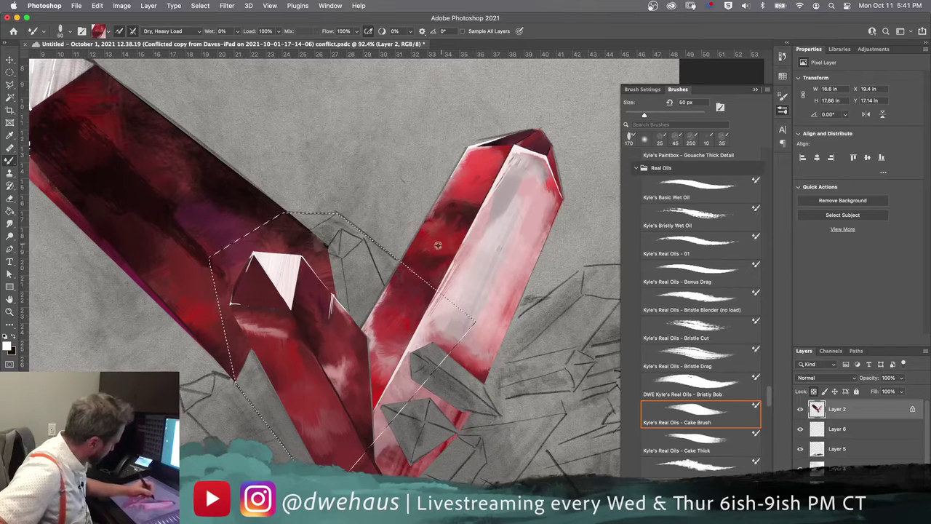
{"action": "left_click", "coordinate": [434, 254], "text": "alt"}
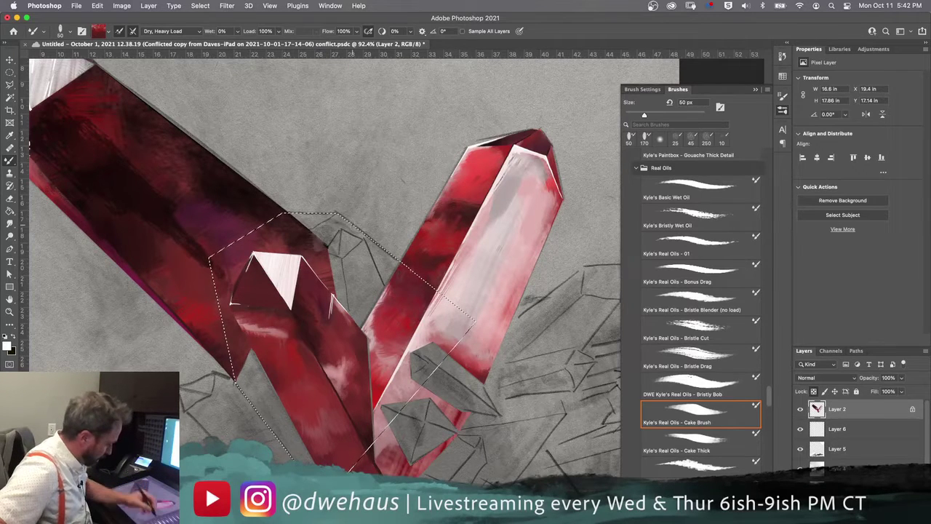
On Layer 6, paint red along the selected top edge of the sketched middle crystal, enlarging the brush to 150 px.
{"action": "left_click", "coordinate": [843, 428]}
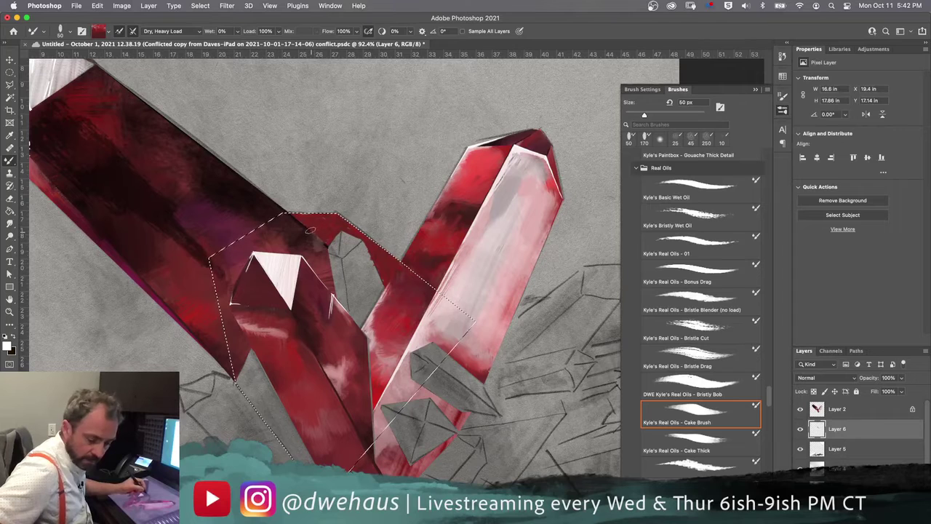
{"action": "key", "text": "bracketright"}
{"action": "key", "text": "bracketright"}
{"action": "key", "text": "bracketright"}
{"action": "key", "text": "bracketright"}
{"action": "key", "text": "bracketright"}
{"action": "key", "text": "bracketright"}
{"action": "key", "text": "bracketright"}
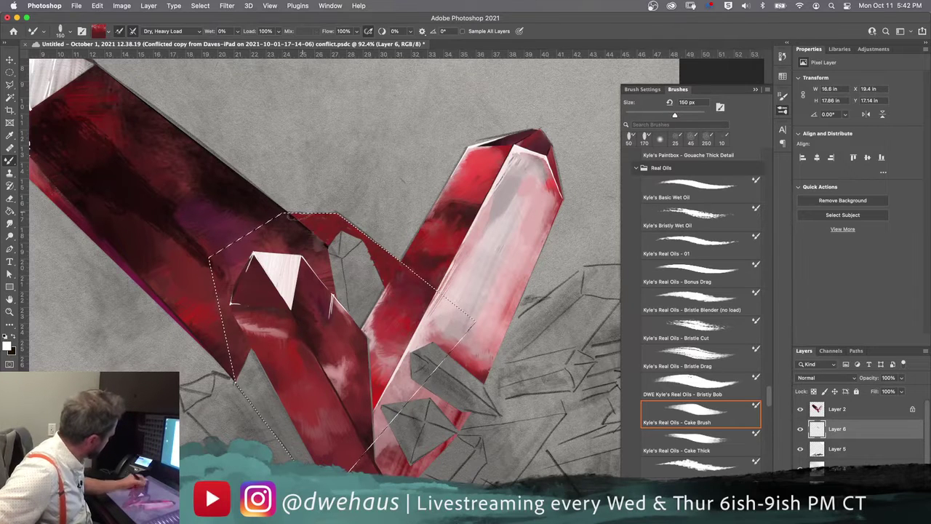
{"action": "left_click_drag", "start_coordinate": [317, 231], "coordinate": [313, 224]}
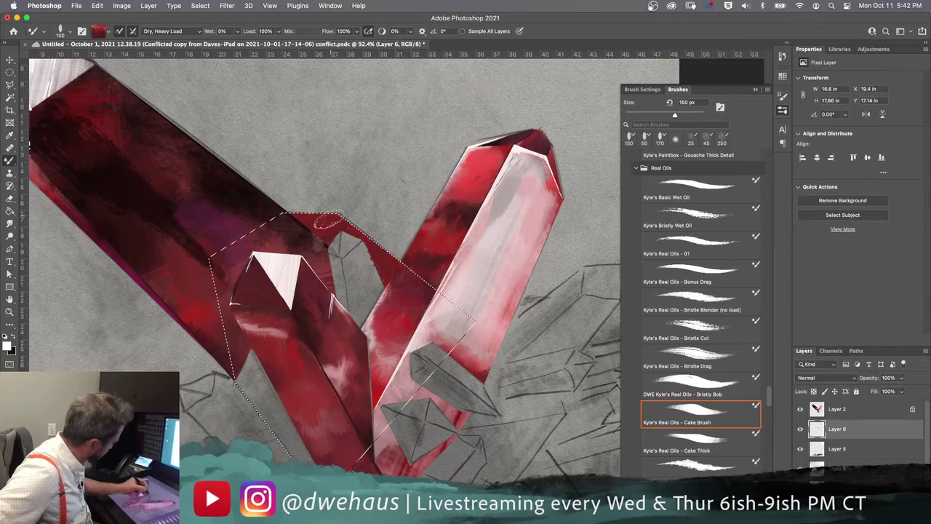
{"action": "left_click_drag", "start_coordinate": [306, 225], "coordinate": [326, 231]}
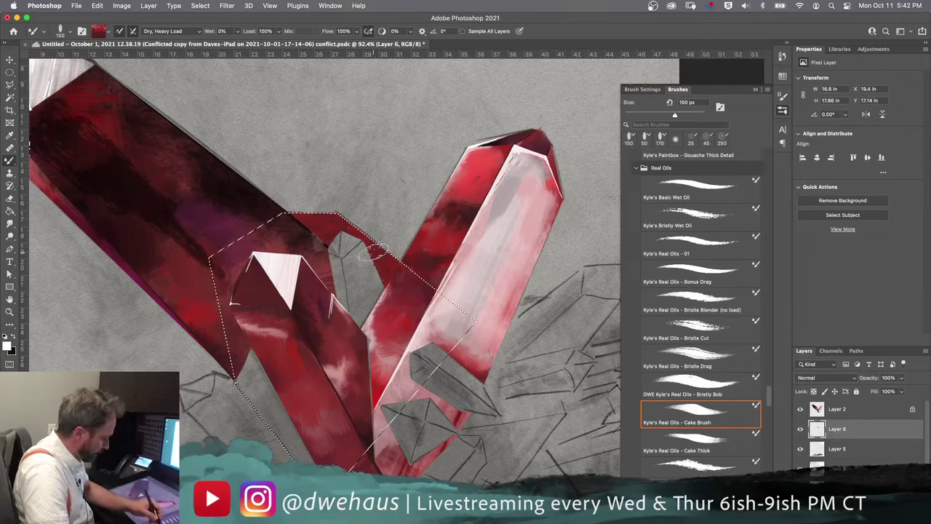
Load the Mixer Brush with dark red from the large left crystal on Layer 2, and shade the rear crystal's right end on Layer 6.
{"action": "left_click", "coordinate": [463, 209], "text": "alt"}
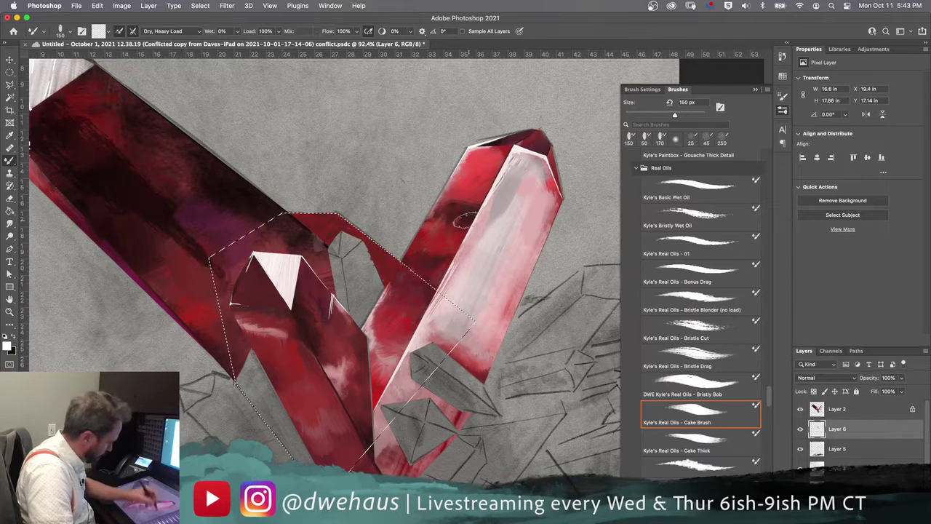
{"action": "key", "text": "alt+bracketright"}
{"action": "left_click", "coordinate": [447, 209], "text": "alt"}
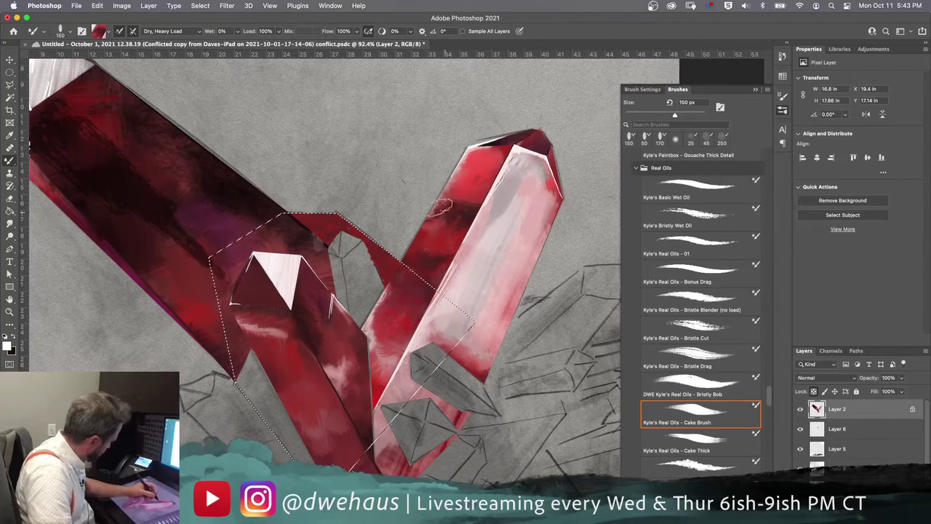
{"action": "left_click", "coordinate": [455, 211], "text": "alt"}
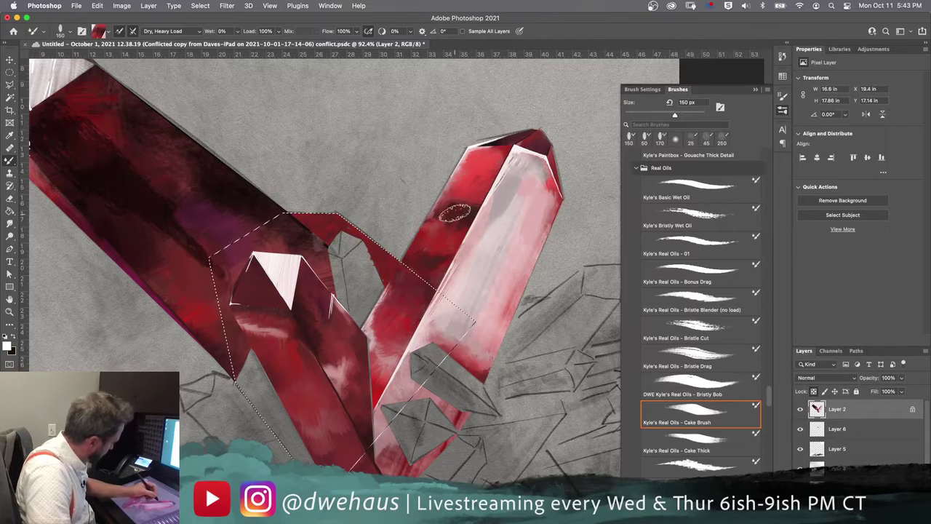
{"action": "left_click_drag", "start_coordinate": [455, 211], "coordinate": [441, 241]}
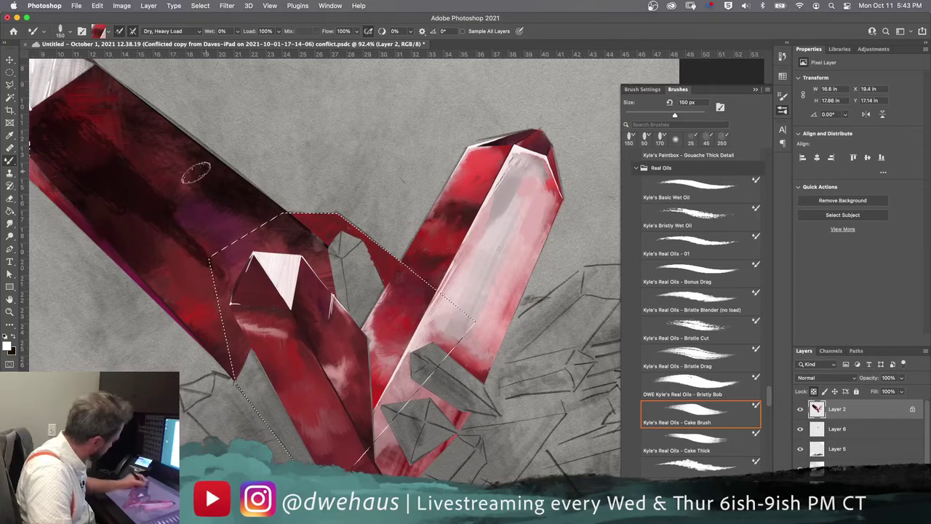
{"action": "left_click", "coordinate": [168, 168], "text": "alt"}
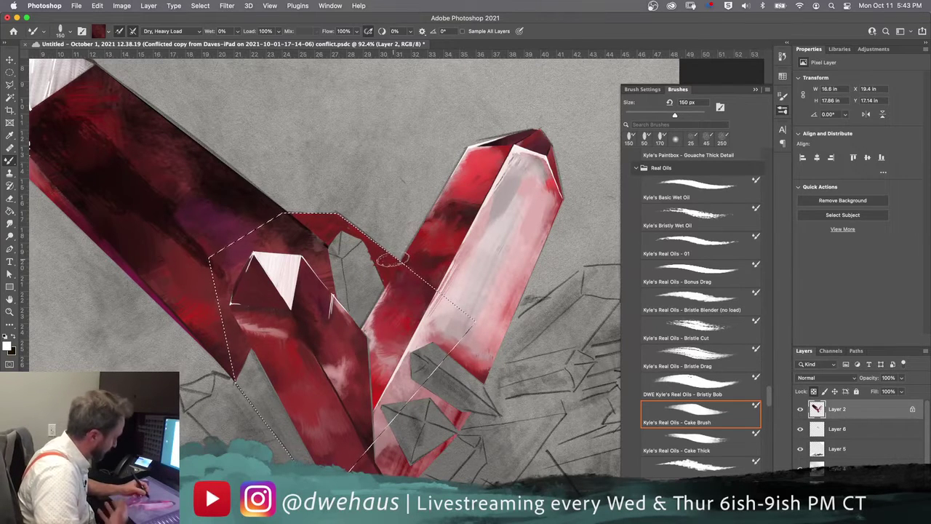
{"action": "key", "text": "alt+bracketleft"}
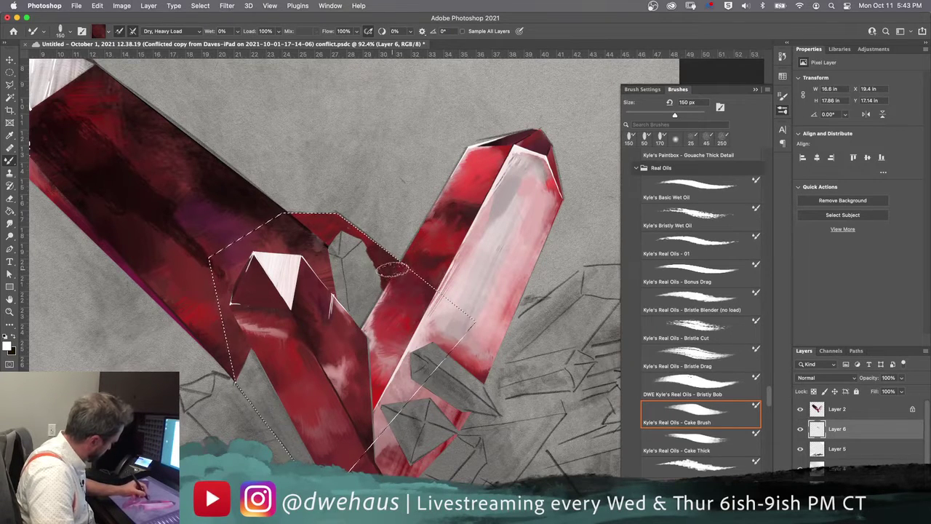
Reload the brush with the darkest red of the left crystal on Layer 2, and deepen the rear crystal's right side on Layer 6.
{"action": "left_click", "coordinate": [116, 184], "text": "alt"}
{"action": "key", "text": "alt+bracketright"}
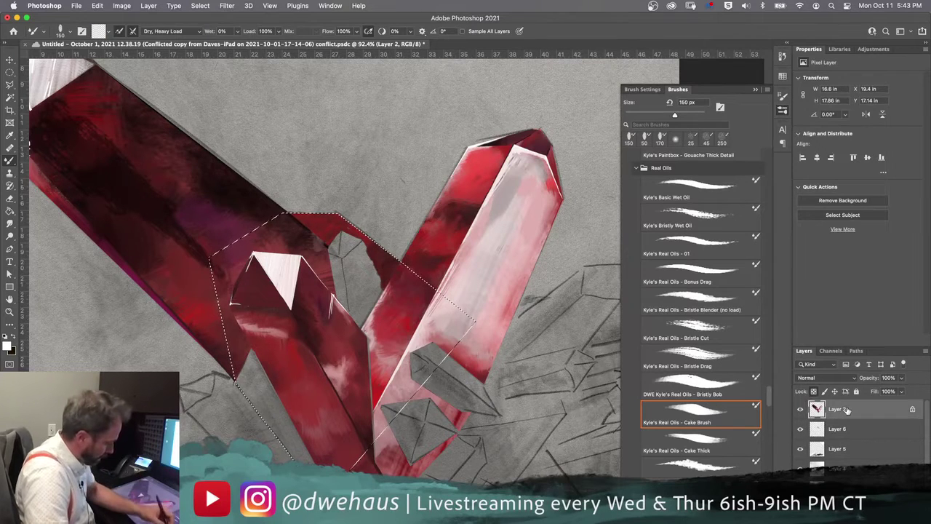
{"action": "left_click", "coordinate": [112, 175], "text": "alt"}
{"action": "key", "text": "alt+bracketleft"}
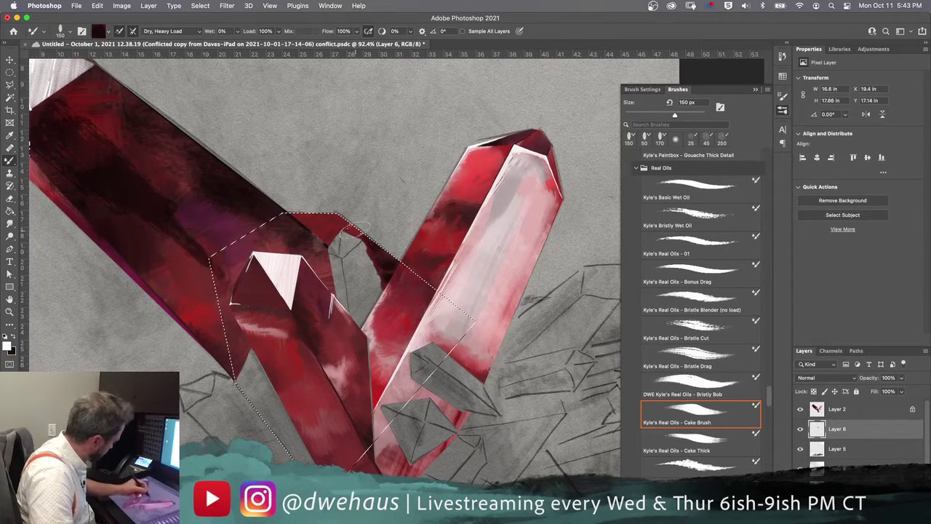
{"action": "left_click_drag", "start_coordinate": [335, 223], "coordinate": [361, 230]}
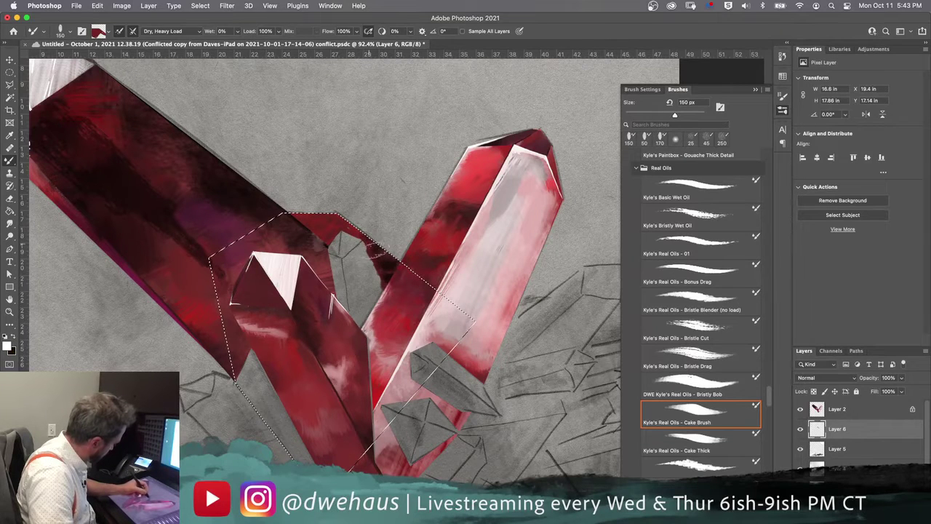
{"action": "left_click_drag", "start_coordinate": [319, 223], "coordinate": [338, 220]}
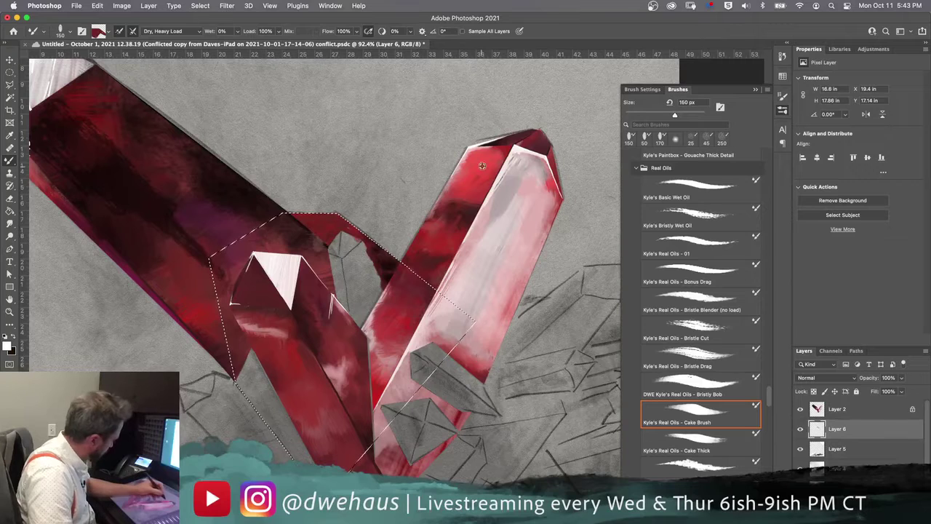
Load bright red from the right-hand crystal's tip on Layer 2, and paint a highlight on the rear crystal's top facet on Layer 6.
{"action": "left_click", "coordinate": [829, 408]}
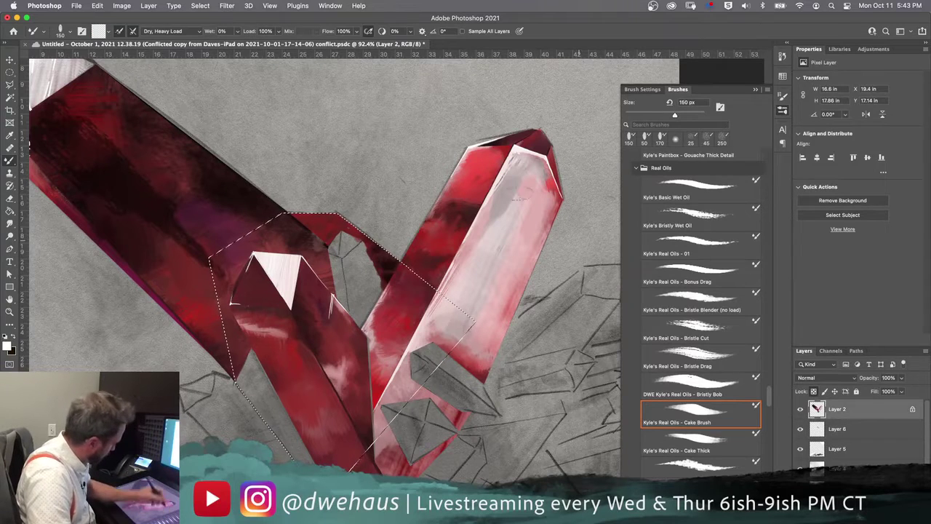
{"action": "left_click", "coordinate": [837, 429]}
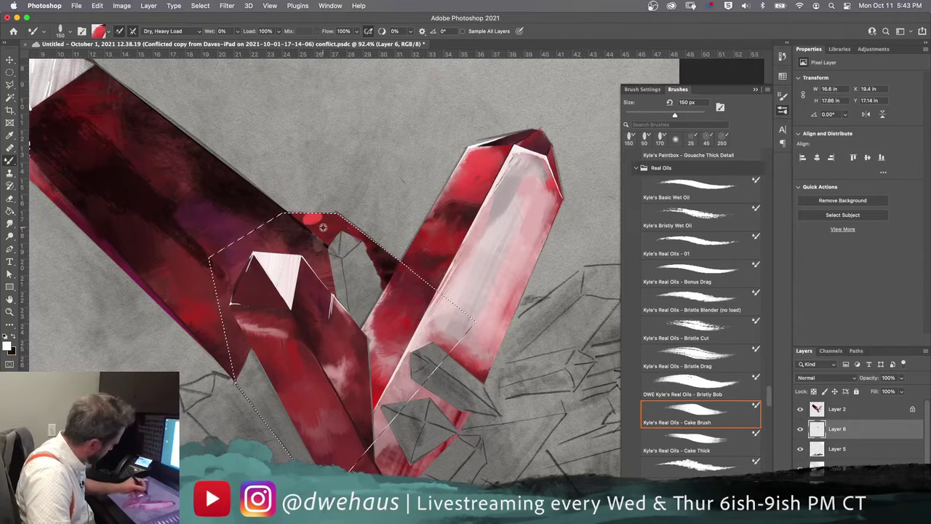
{"action": "left_click", "coordinate": [321, 226], "text": "alt"}
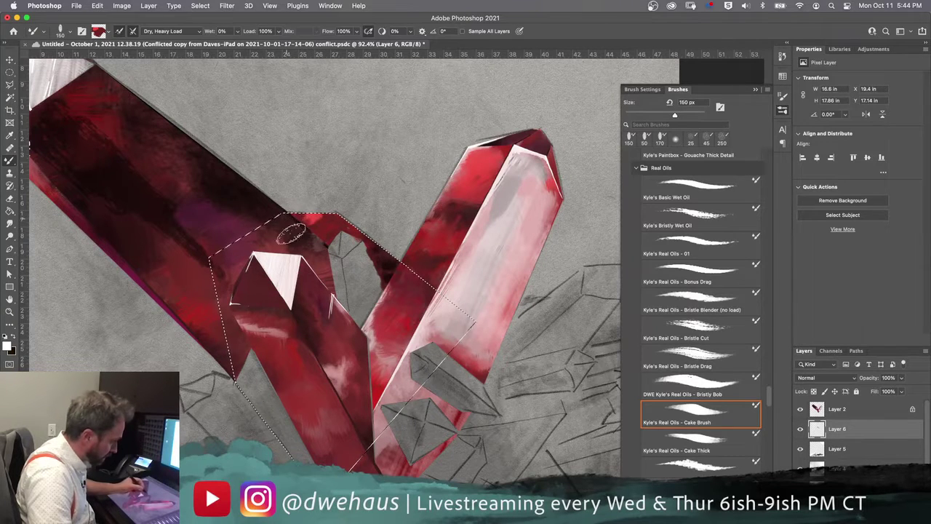
Reload the brush with dark red from the rear crystal's right end, and hide the selection edges to continue shading its top facet.
{"action": "left_click", "coordinate": [386, 267], "text": "alt"}
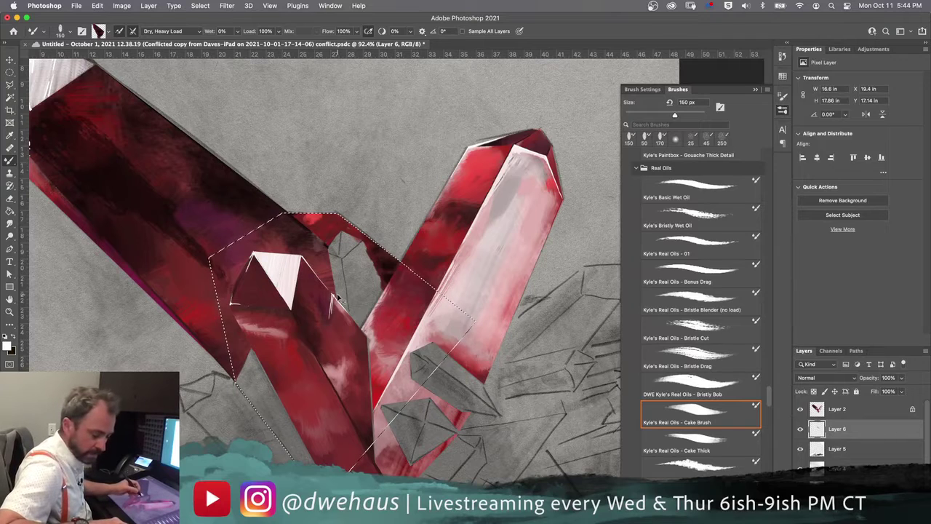
{"action": "key", "text": "super+h"}
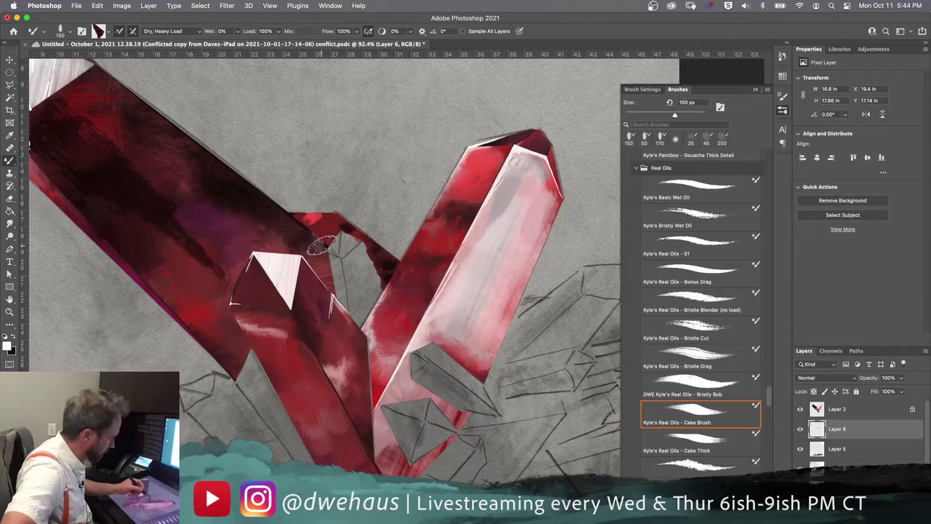
{"action": "left_click_drag", "start_coordinate": [187, 202], "coordinate": [284, 218]}
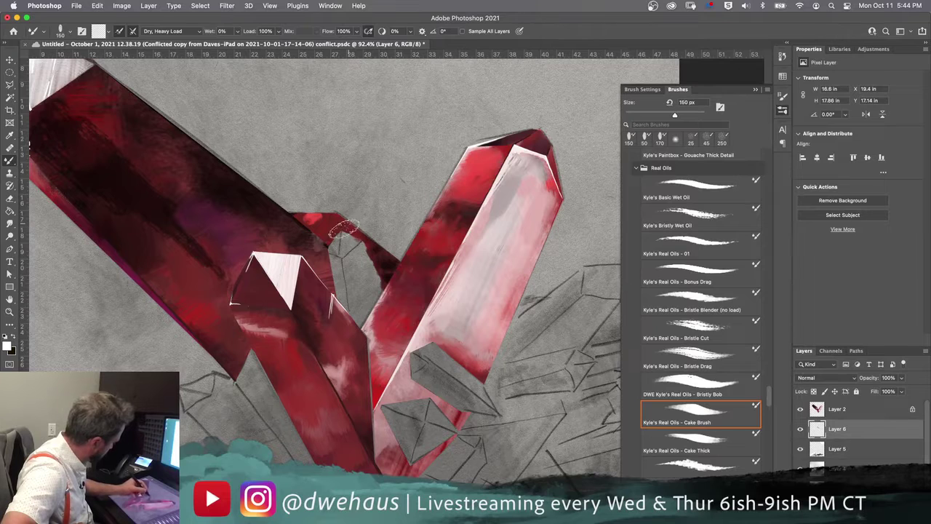
Shade the lower left of the rear crystal on Layer 6 with paint sampled from Layer 2's left crystal and the rear crystal's dark end.
{"action": "left_click", "coordinate": [847, 413]}
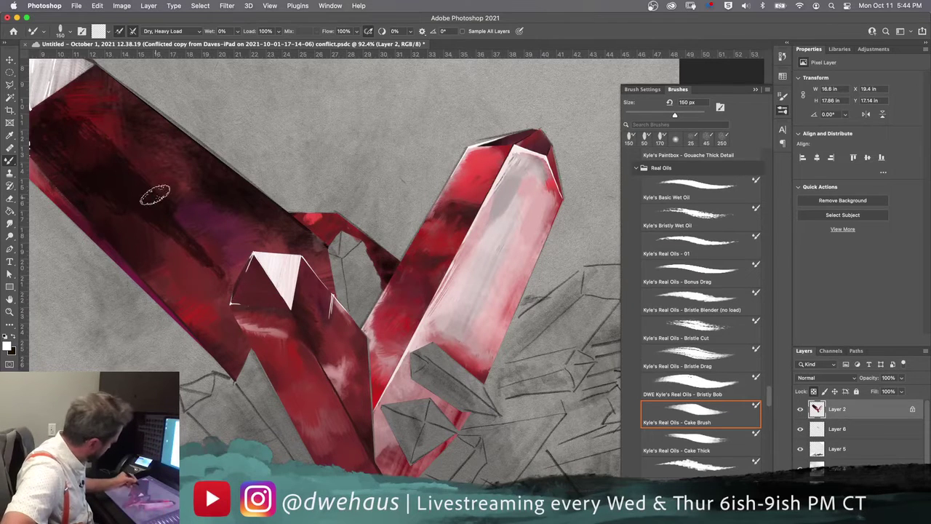
{"action": "left_click", "coordinate": [275, 245], "text": "alt"}
{"action": "left_click", "coordinate": [847, 430]}
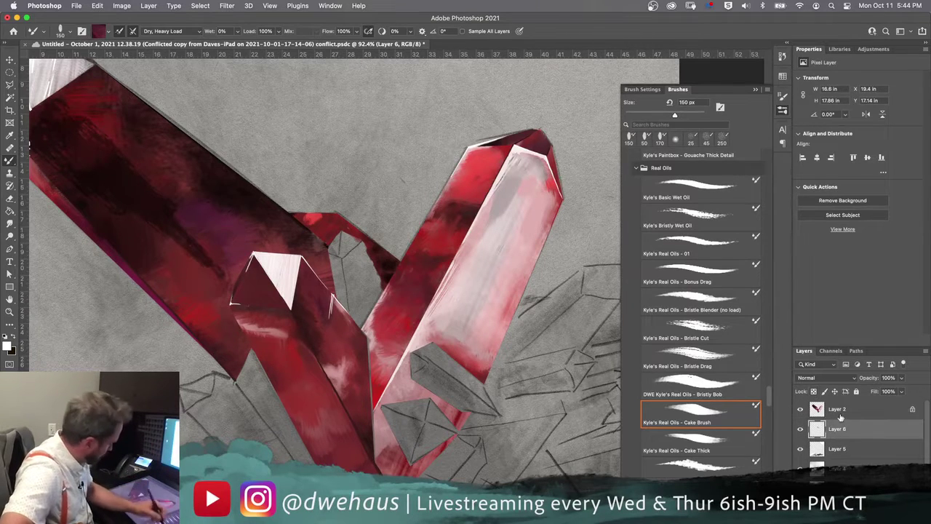
{"action": "left_click_drag", "start_coordinate": [334, 233], "coordinate": [353, 230]}
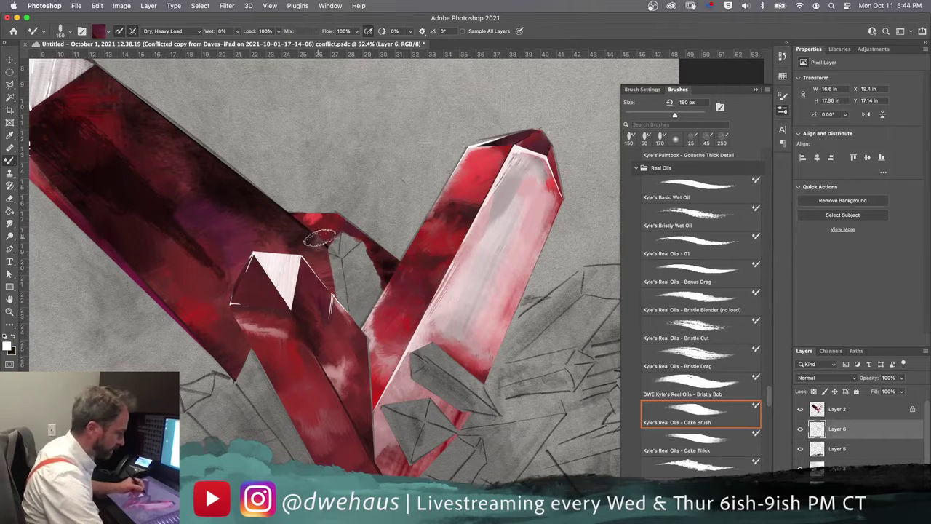
{"action": "left_click", "coordinate": [386, 264], "text": "alt"}
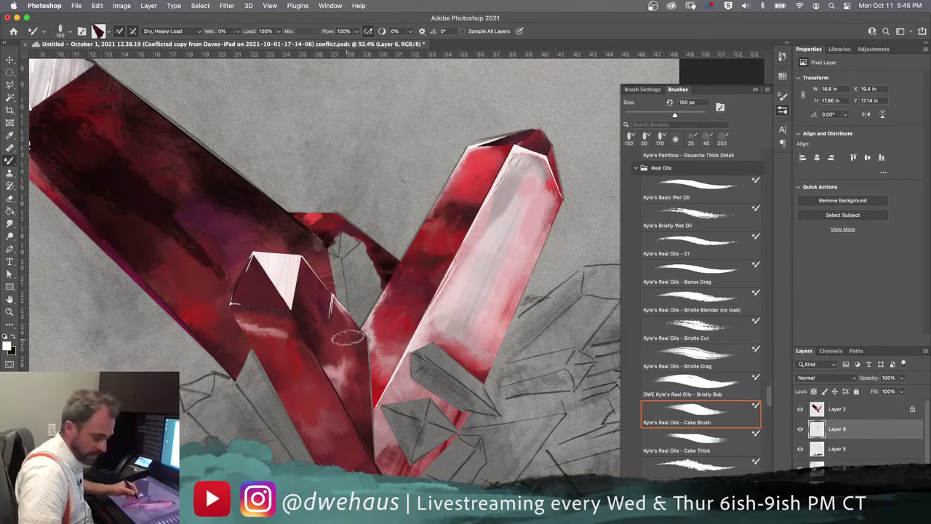
Clear the selection with the Polygonal Lasso active, and move the Background sketch layer above Layer 2.
{"action": "key", "text": "l"}
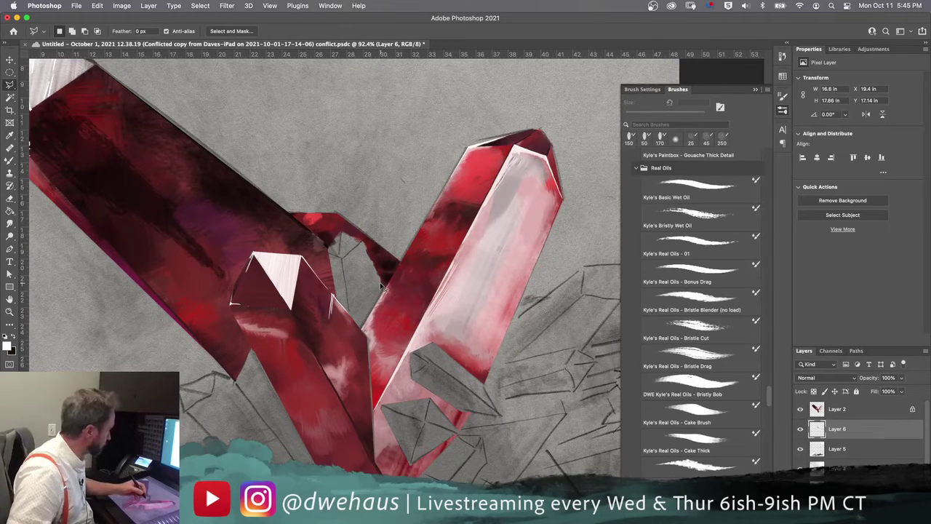
{"action": "key", "text": "super+d"}
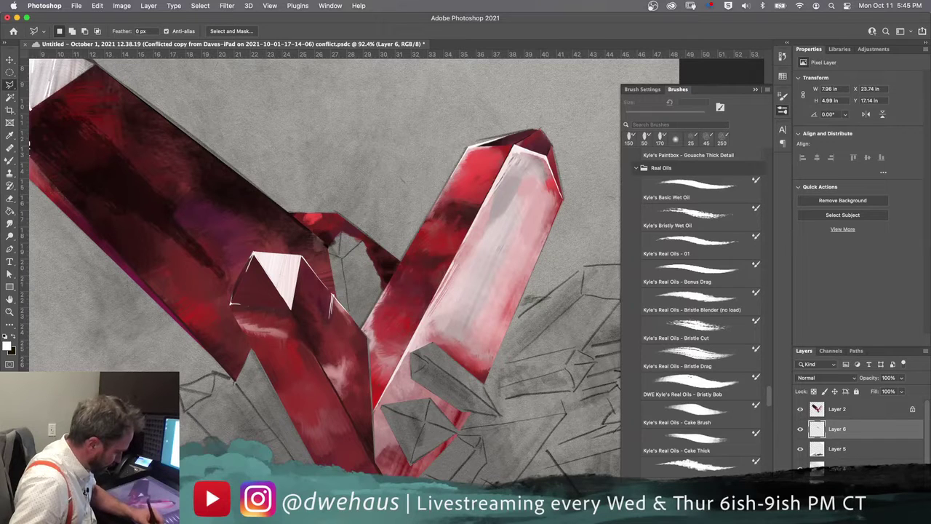
{"action": "left_click_drag", "start_coordinate": [853, 490], "coordinate": [854, 399]}
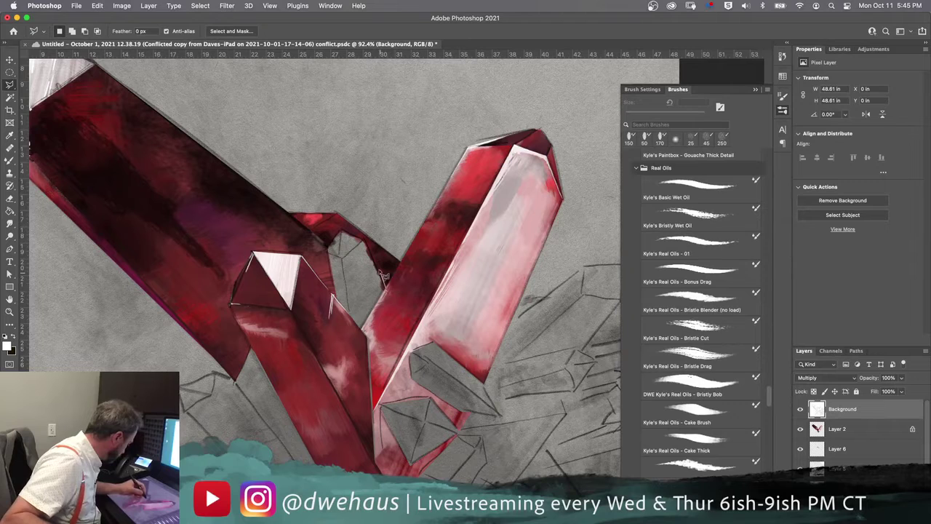
Make a polygonal selection around the small sketched crystal in front of the rear one, extending it down over the neighbouring painted crystals.
{"action": "mouse_move", "coordinate": [347, 240]}
{"action": "left_mouse_down"}
{"action": "mouse_move", "coordinate": [361, 240]}
{"action": "mouse_move", "coordinate": [343, 231]}
{"action": "mouse_move", "coordinate": [329, 251]}
{"action": "mouse_move", "coordinate": [354, 469]}
{"action": "left_mouse_up"}
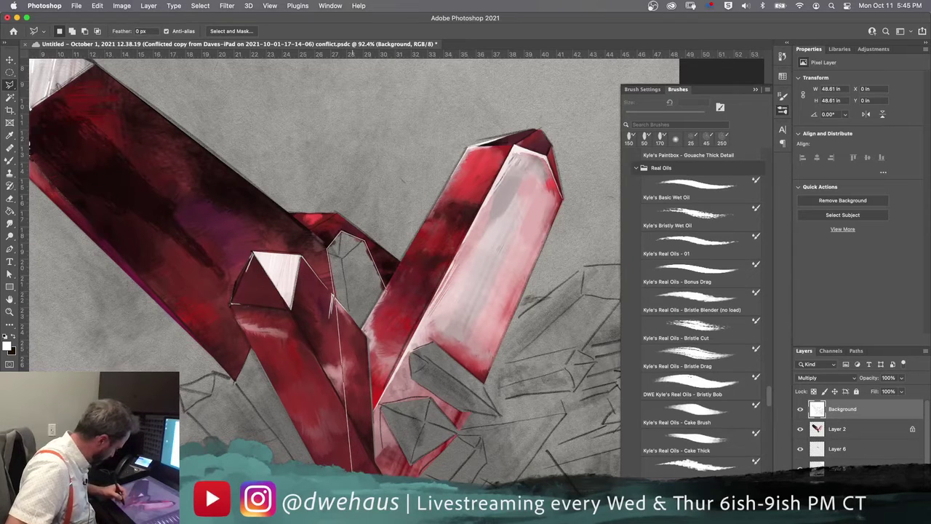
{"action": "left_click", "coordinate": [388, 471]}
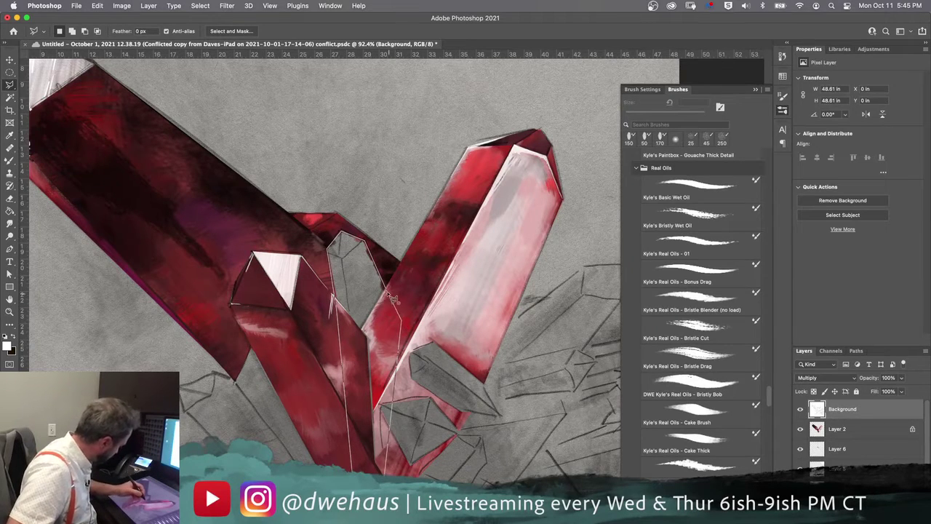
{"action": "left_click", "coordinate": [400, 320]}
{"action": "left_click", "coordinate": [361, 237]}
{"action": "left_click", "coordinate": [332, 248]}
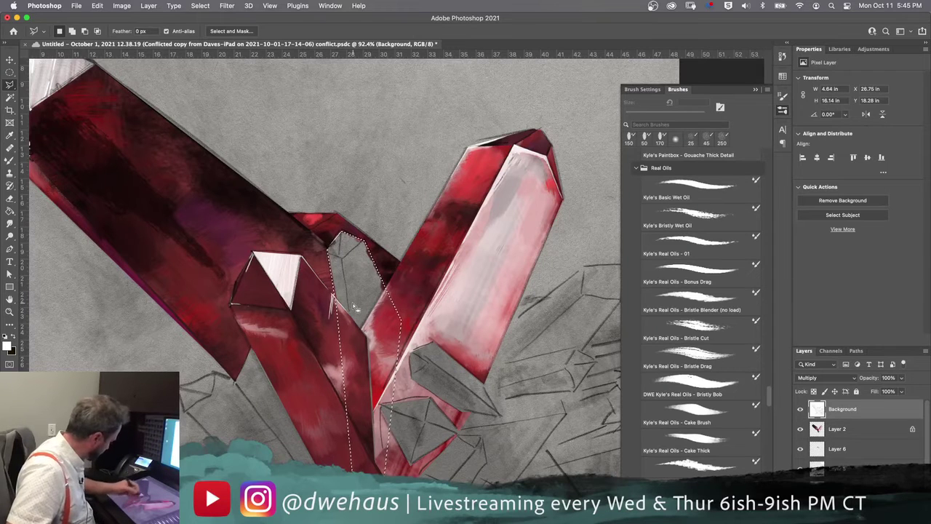
Hide the selection edges and return to the Mixer Brush, and move the Background sketch layer back below Layer 6.
{"action": "left_click", "coordinate": [844, 428]}
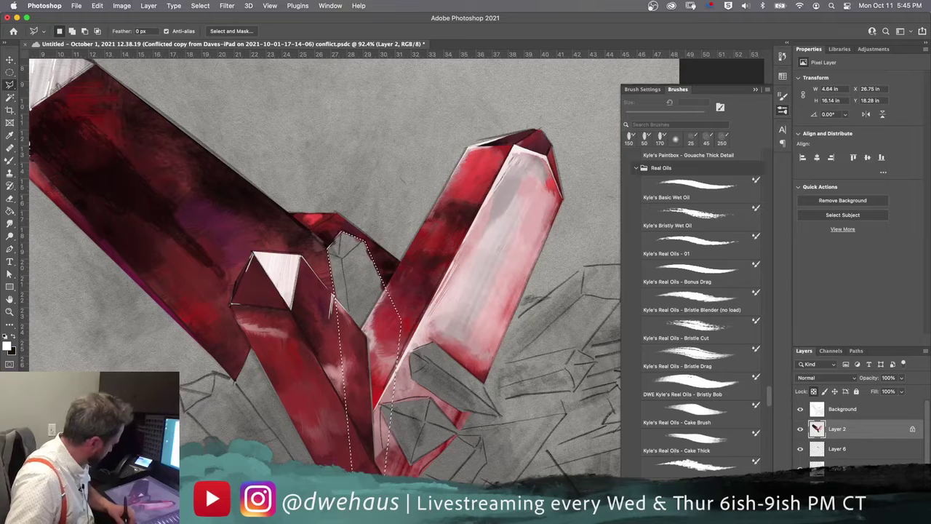
{"action": "left_click", "coordinate": [840, 449]}
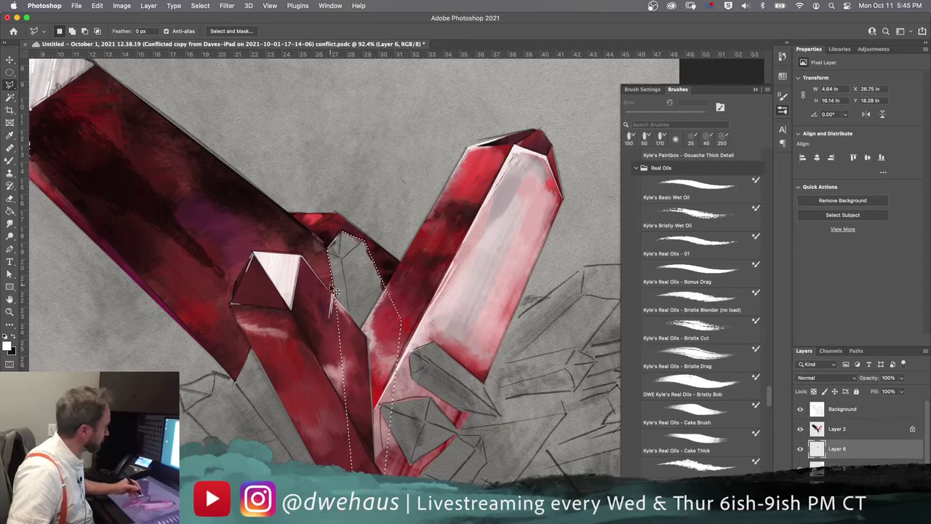
{"action": "key", "text": "super+h"}
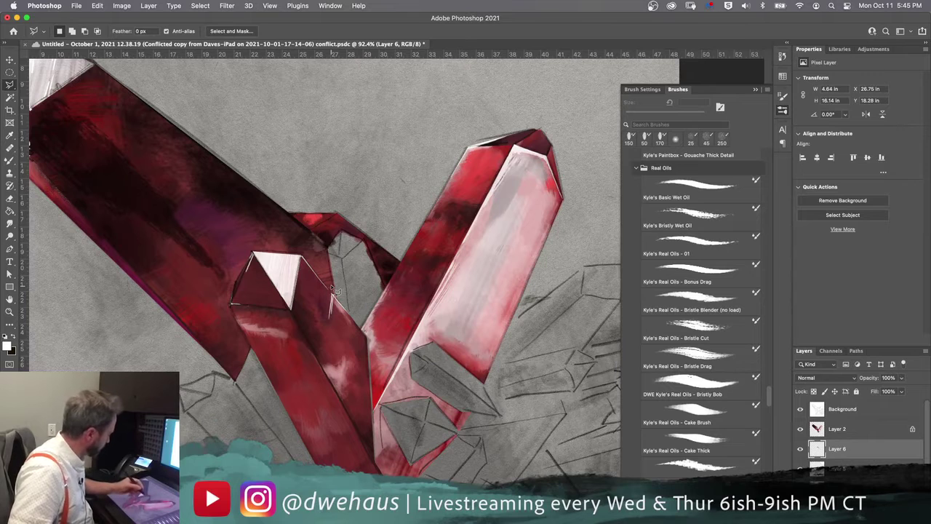
{"action": "key", "text": "b"}
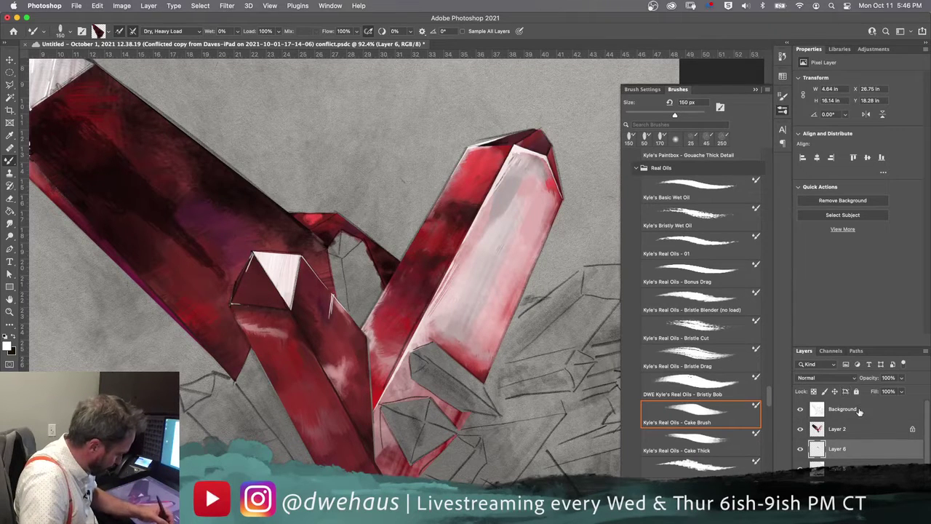
{"action": "left_click_drag", "start_coordinate": [861, 413], "coordinate": [860, 459]}
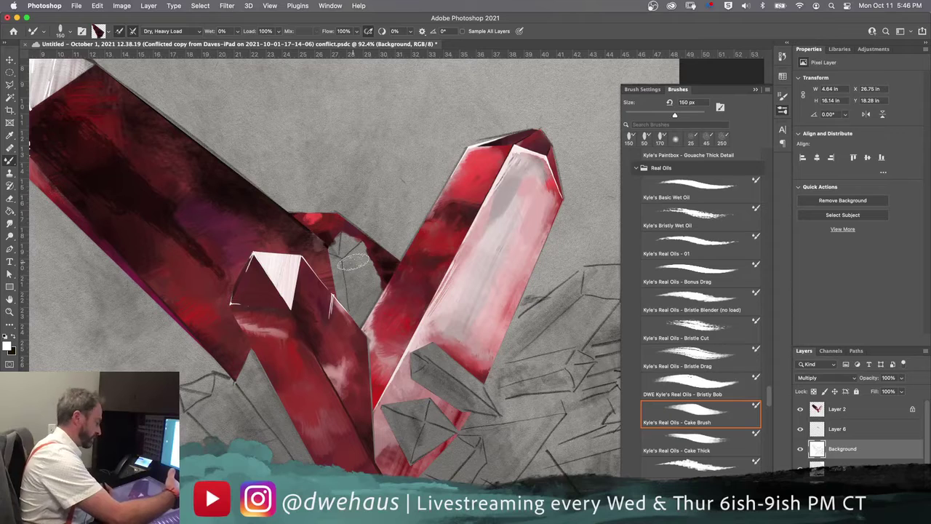
Save the document and paint a dark dab inside the selected small sketched crystal on the Background layer.
{"action": "scroll", "coordinate": [352, 260], "scroll_direction": "down", "scroll_amount": 5}
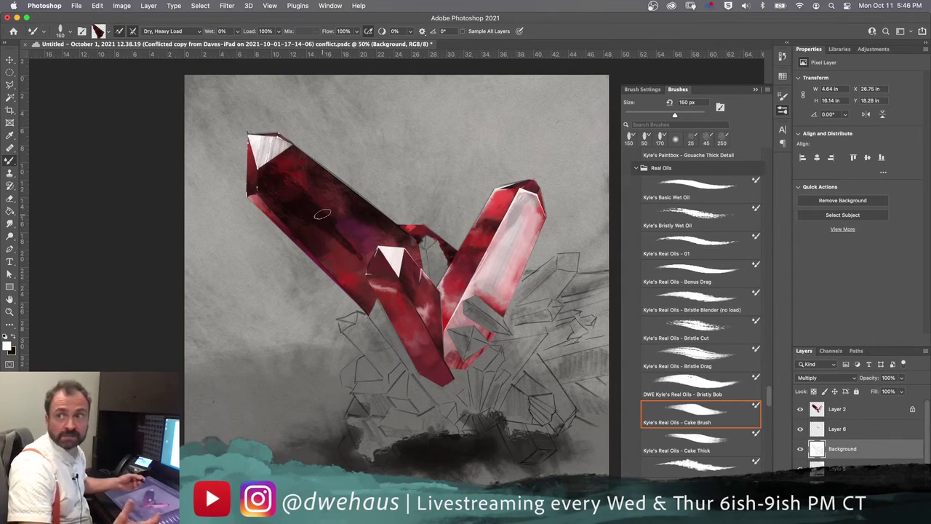
{"action": "scroll", "coordinate": [322, 214], "scroll_direction": "up", "scroll_amount": 3}
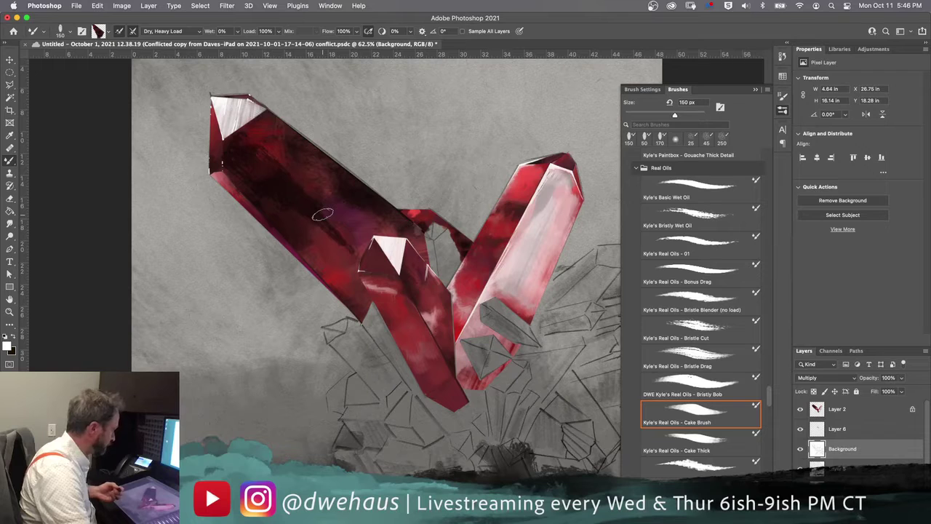
{"action": "key", "text": "super+s"}
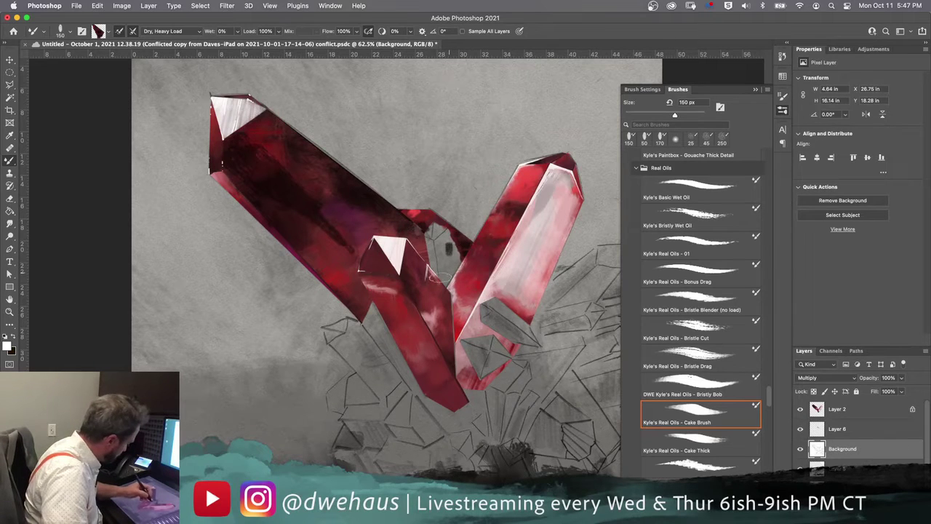
{"action": "left_click", "coordinate": [448, 248]}
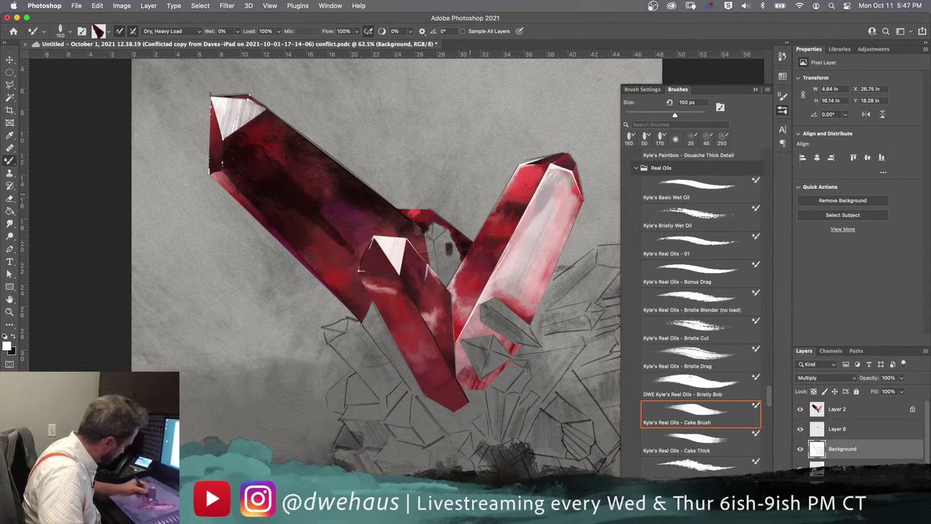
Sample red from the tall right crystal on Layer 2 and fill the right face of the small sketched crystal on Layer 6.
{"action": "left_click", "coordinate": [416, 213]}
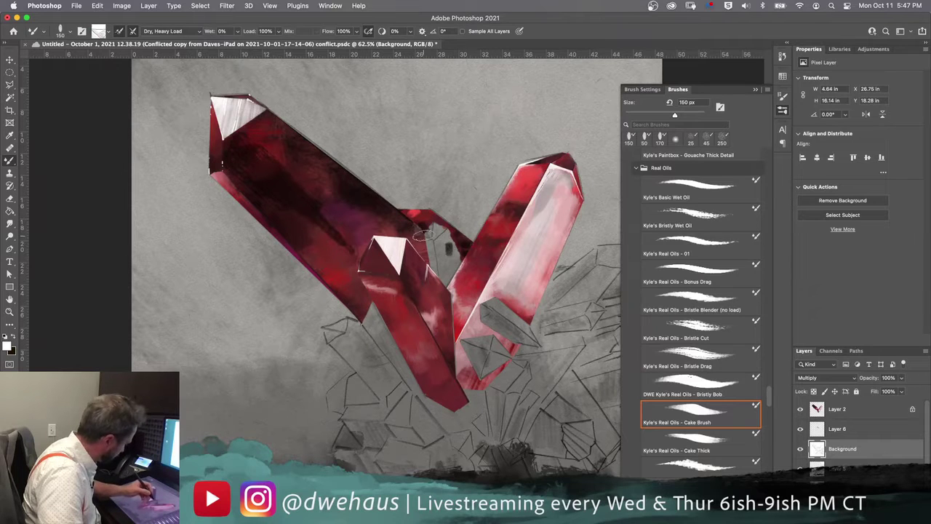
{"action": "left_click", "coordinate": [844, 411]}
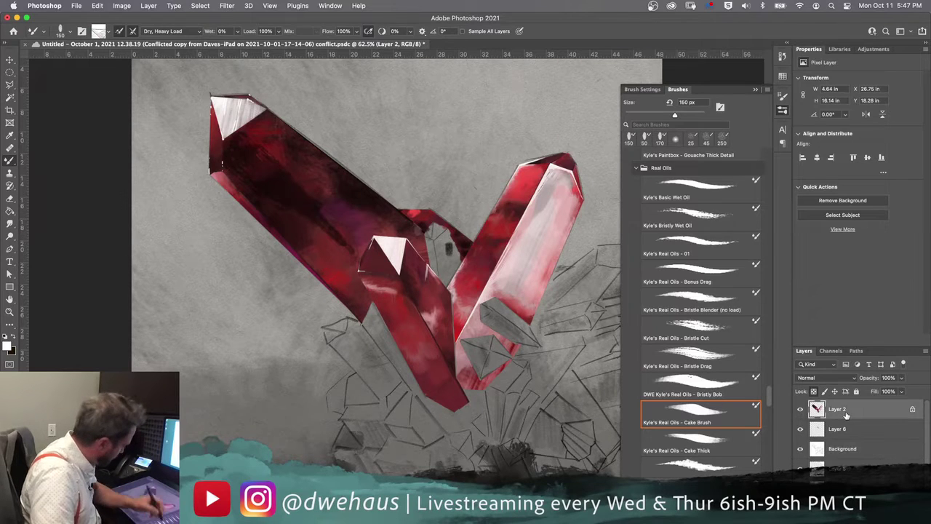
{"action": "left_click", "coordinate": [498, 230], "text": "alt"}
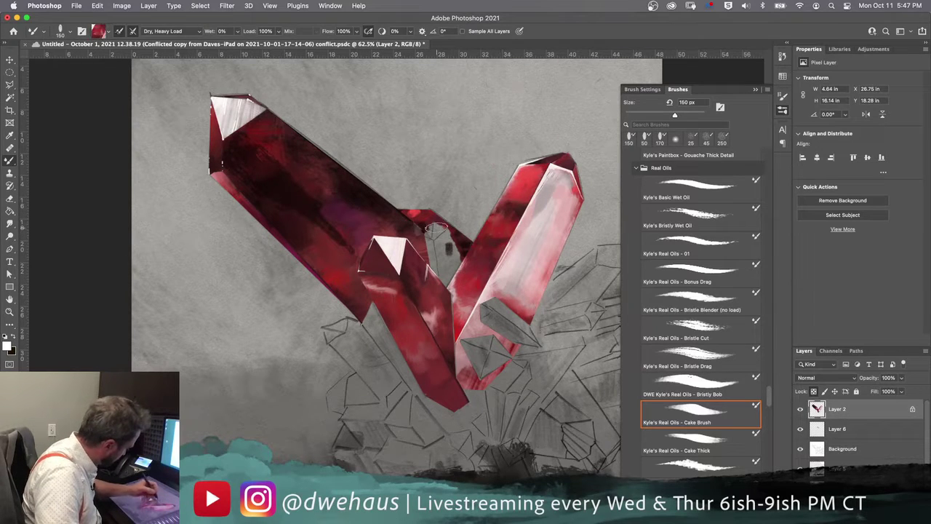
{"action": "left_click", "coordinate": [836, 428]}
{"action": "mouse_move", "coordinate": [452, 248]}
{"action": "left_mouse_down"}
{"action": "mouse_move", "coordinate": [459, 261]}
{"action": "mouse_move", "coordinate": [444, 234]}
{"action": "mouse_move", "coordinate": [436, 242]}
{"action": "left_mouse_up"}
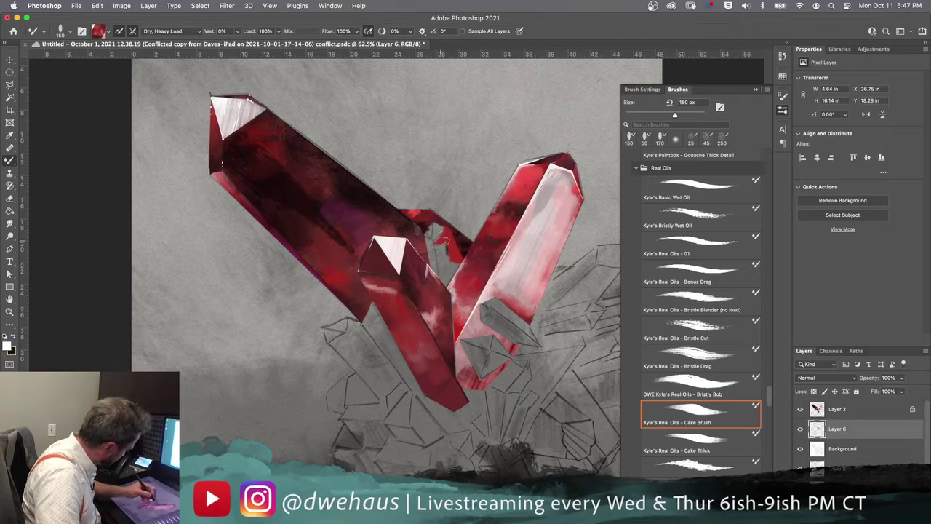
{"action": "mouse_move", "coordinate": [440, 244]}
{"action": "left_mouse_down"}
{"action": "mouse_move", "coordinate": [438, 283]}
{"action": "mouse_move", "coordinate": [442, 248]}
{"action": "mouse_move", "coordinate": [445, 282]}
{"action": "mouse_move", "coordinate": [453, 270]}
{"action": "mouse_move", "coordinate": [450, 257]}
{"action": "mouse_move", "coordinate": [444, 293]}
{"action": "mouse_move", "coordinate": [457, 263]}
{"action": "mouse_move", "coordinate": [451, 244]}
{"action": "mouse_move", "coordinate": [446, 253]}
{"action": "mouse_move", "coordinate": [452, 235]}
{"action": "mouse_move", "coordinate": [466, 263]}
{"action": "mouse_move", "coordinate": [453, 313]}
{"action": "left_mouse_up"}
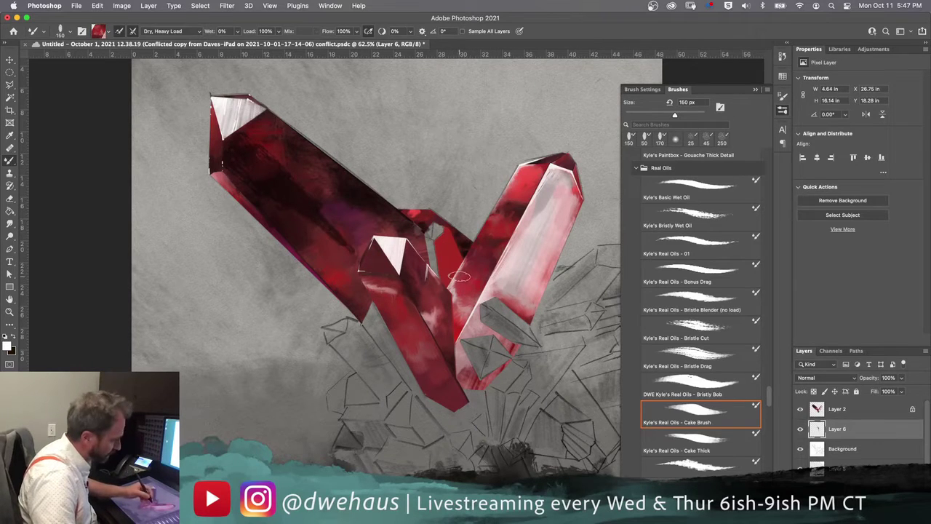
{"action": "left_click_drag", "start_coordinate": [457, 290], "coordinate": [450, 292]}
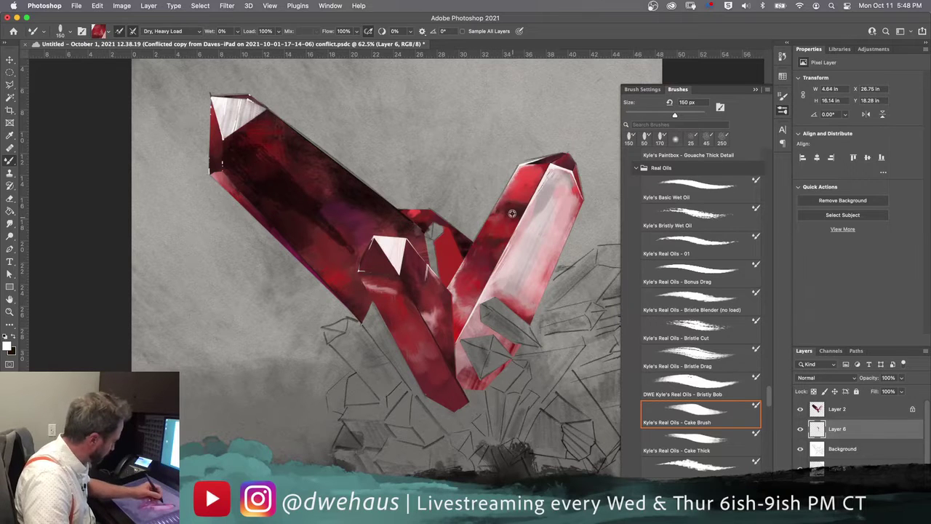
Sample darker reds from the tall right crystal on Layer 2 and shade the small crystal's red face on Layer 6.
{"action": "left_click", "coordinate": [839, 411]}
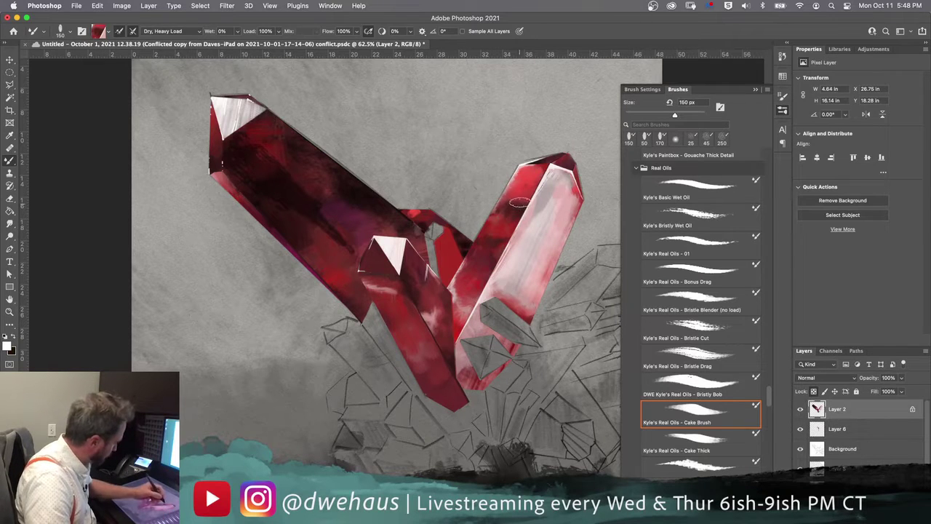
{"action": "left_click", "coordinate": [835, 428]}
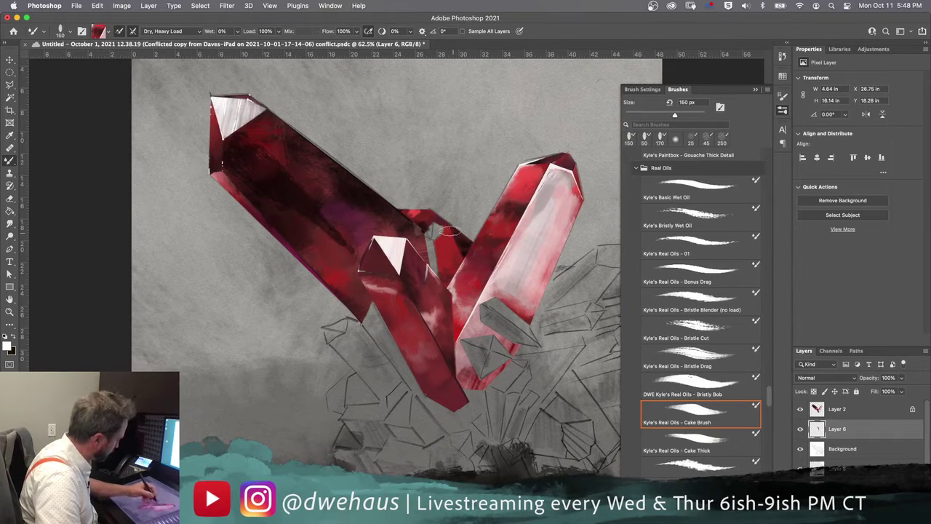
{"action": "left_click", "coordinate": [482, 257]}
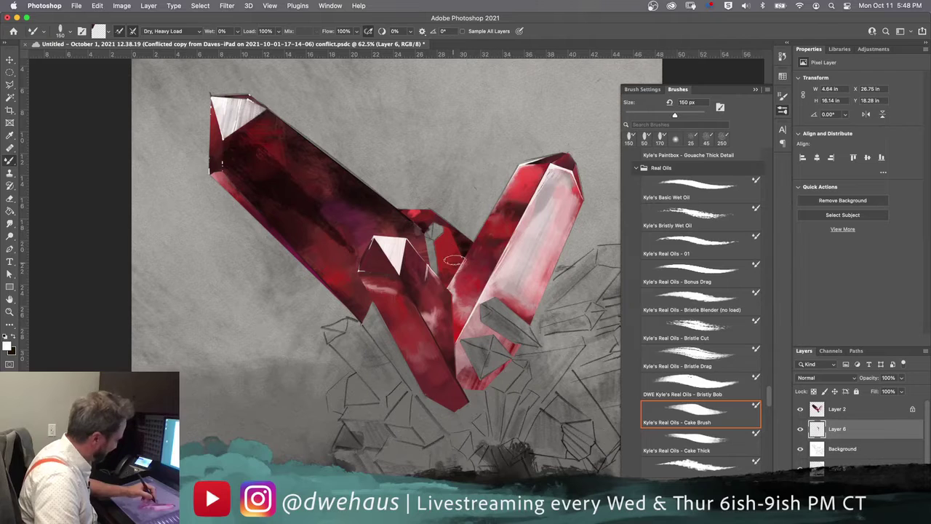
{"action": "left_click", "coordinate": [844, 410]}
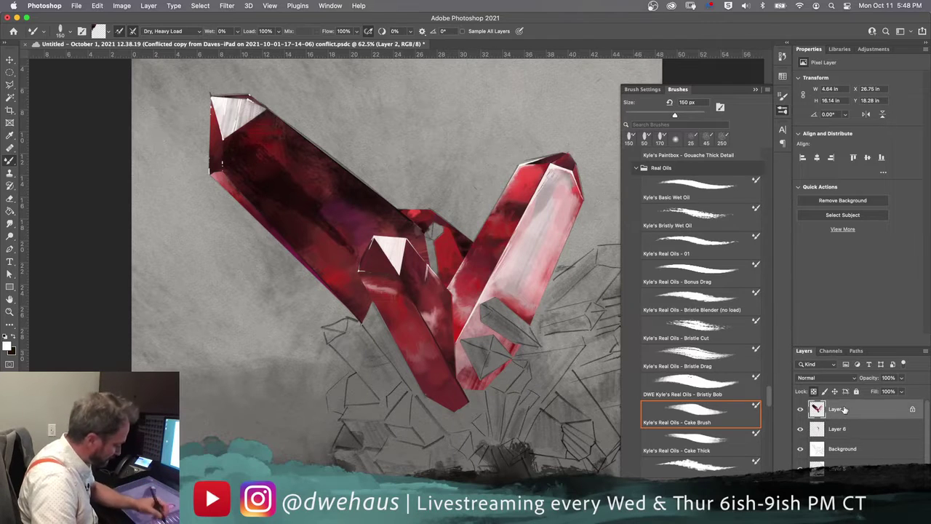
{"action": "left_click", "coordinate": [480, 256], "text": "alt"}
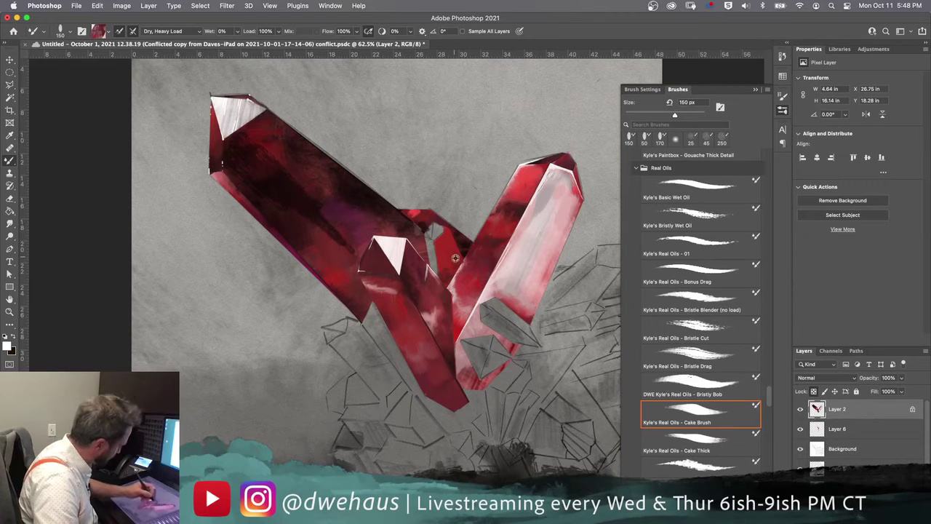
{"action": "left_click", "coordinate": [845, 431]}
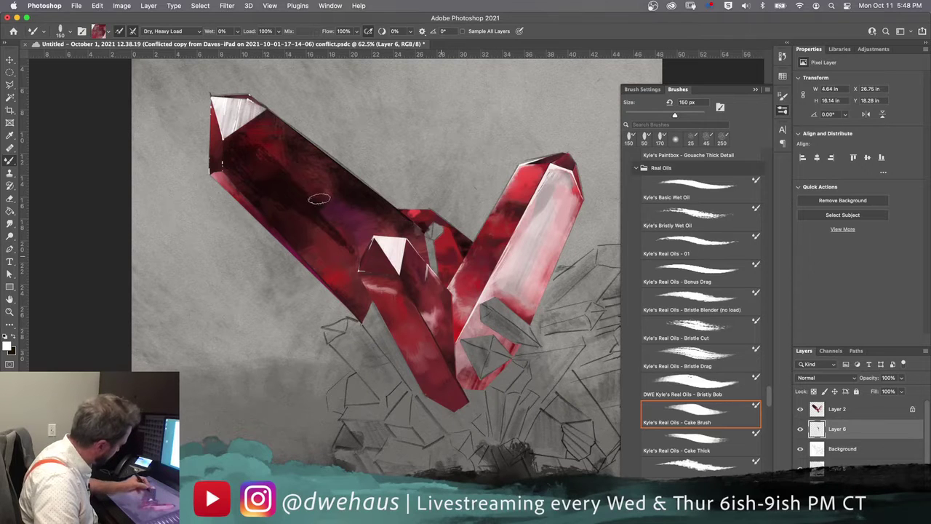
Sample the purple patch of the large left crystal on Layer 2 and paint it into the small crystal's face on Layer 6.
{"action": "key", "text": "alt+bracketright"}
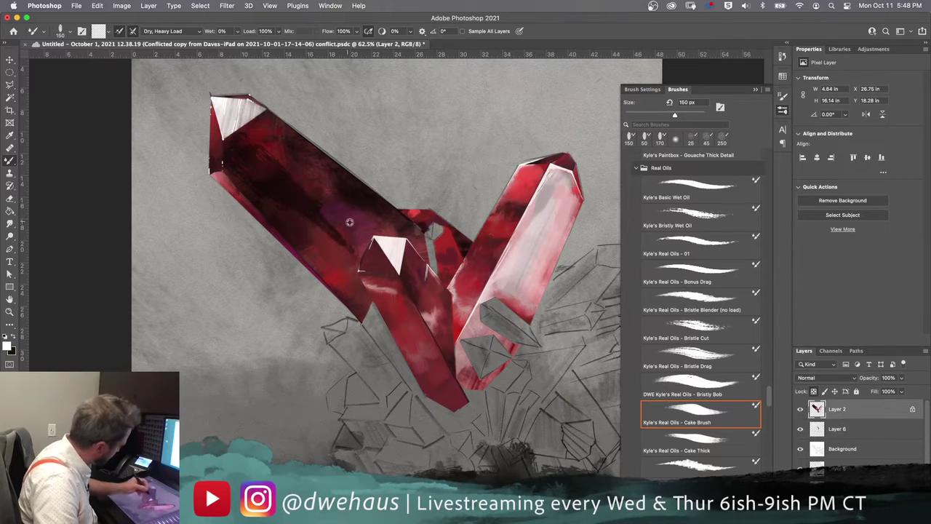
{"action": "left_click", "coordinate": [349, 222], "text": "alt"}
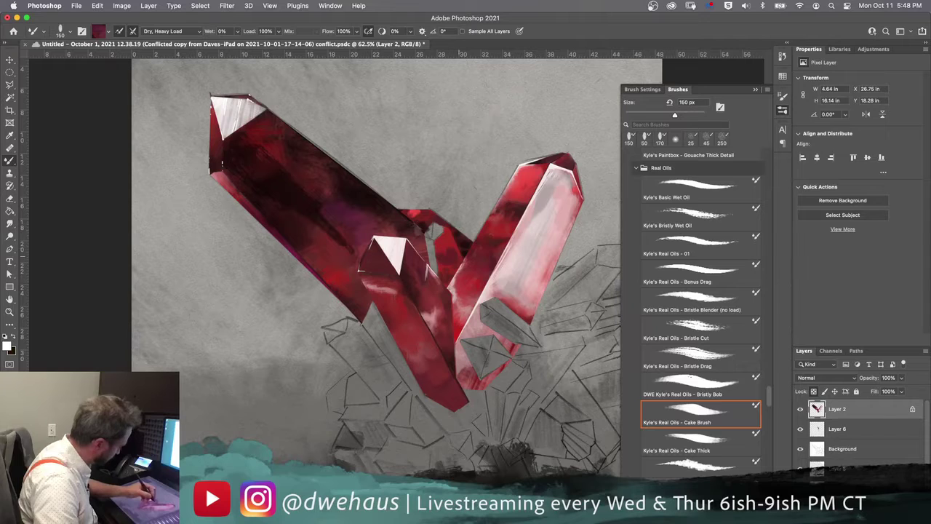
{"action": "key", "text": "alt+bracketleft"}
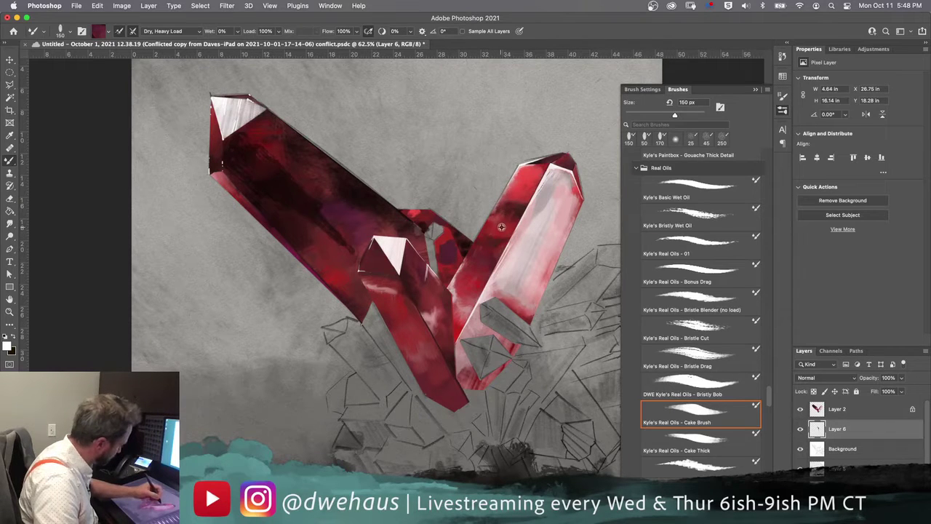
Resample red tones from Layer 2 and work them around the purple patch in the small crystal's face on Layer 6.
{"action": "left_click", "coordinate": [834, 409]}
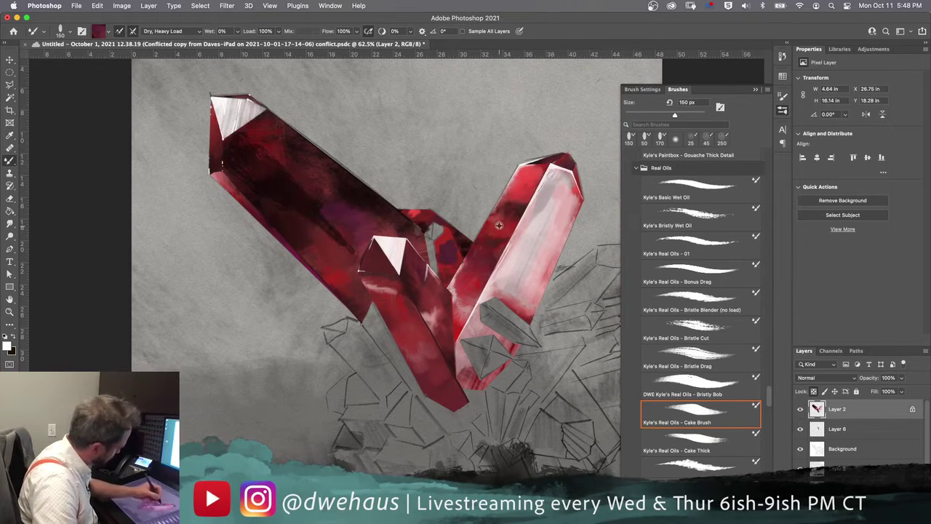
{"action": "left_click", "coordinate": [442, 236], "text": "alt"}
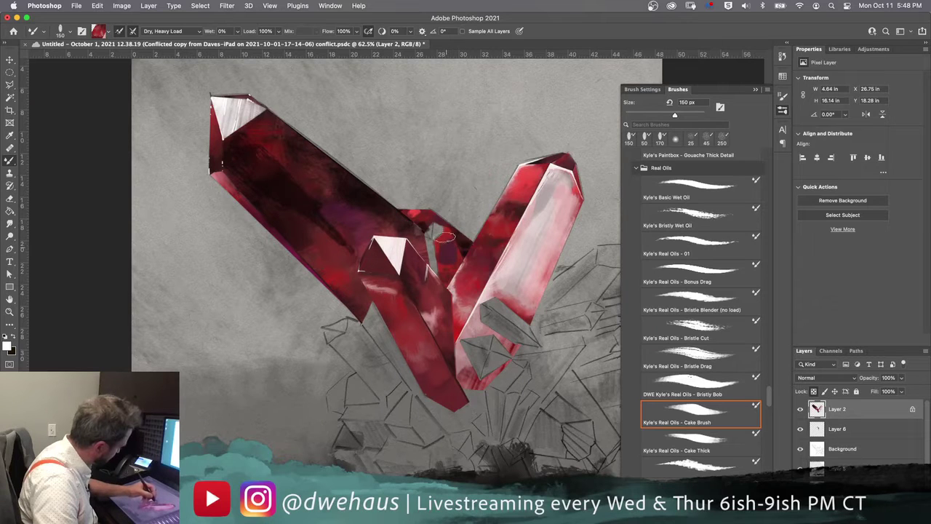
{"action": "left_click", "coordinate": [835, 428]}
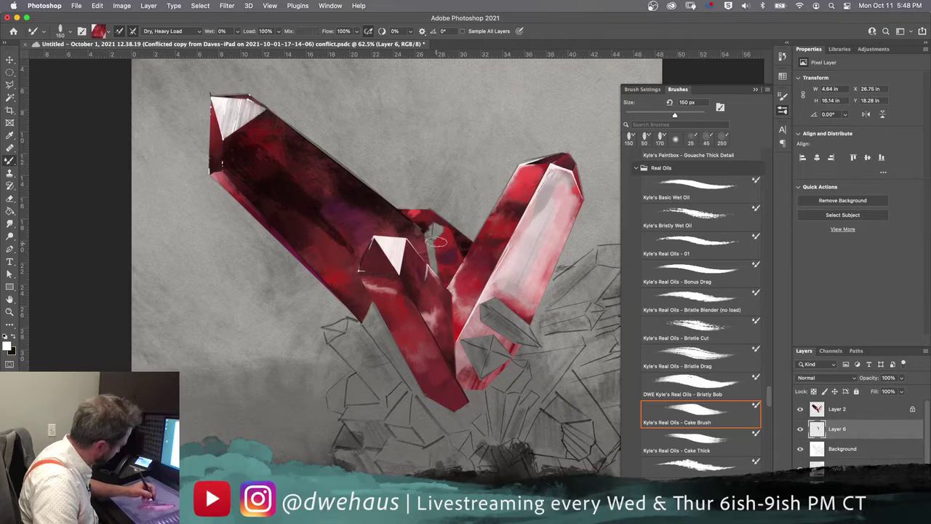
{"action": "left_click_drag", "start_coordinate": [462, 242], "coordinate": [447, 271]}
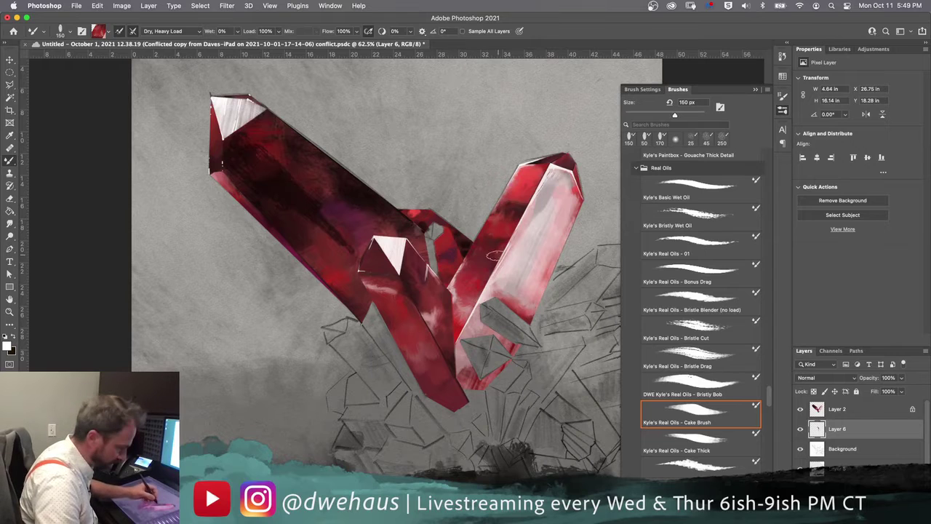
{"action": "left_click", "coordinate": [822, 412]}
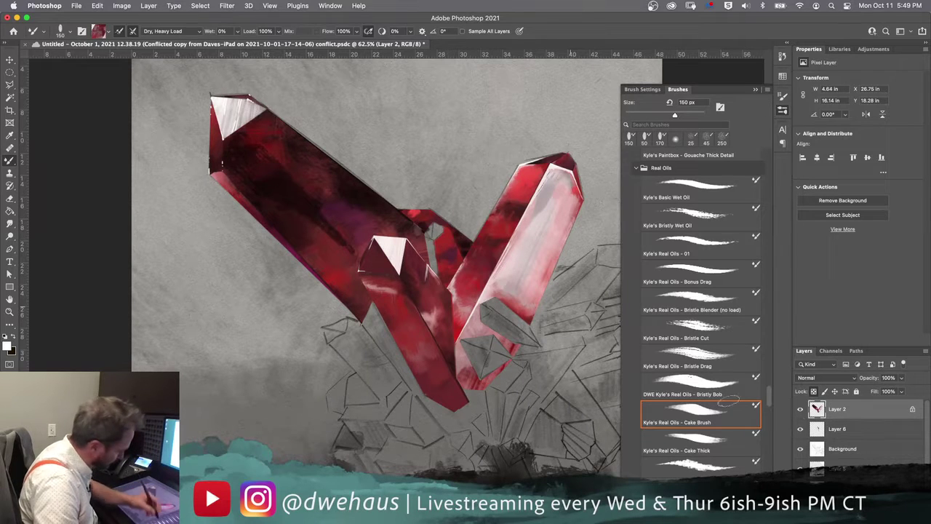
{"action": "left_click", "coordinate": [842, 428]}
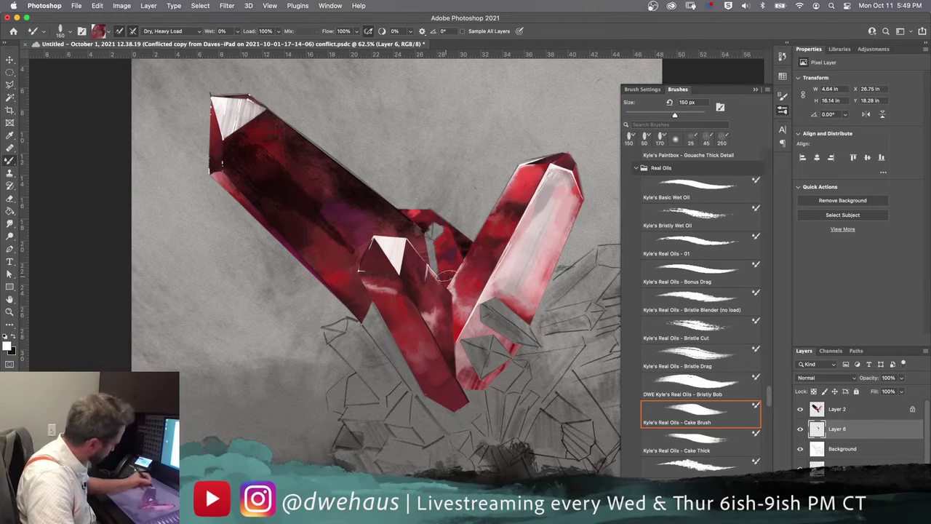
Sample a near-black red from the large left crystal on Layer 2 and darken the small crystal's lower end on Layer 6.
{"action": "left_click", "coordinate": [838, 409]}
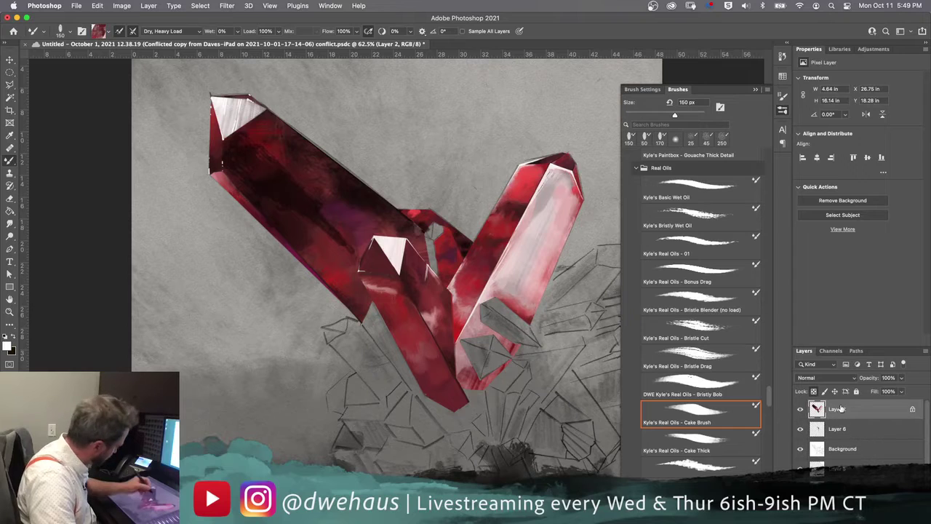
{"action": "left_click", "coordinate": [349, 216], "text": "alt"}
{"action": "left_click", "coordinate": [342, 187], "text": "alt"}
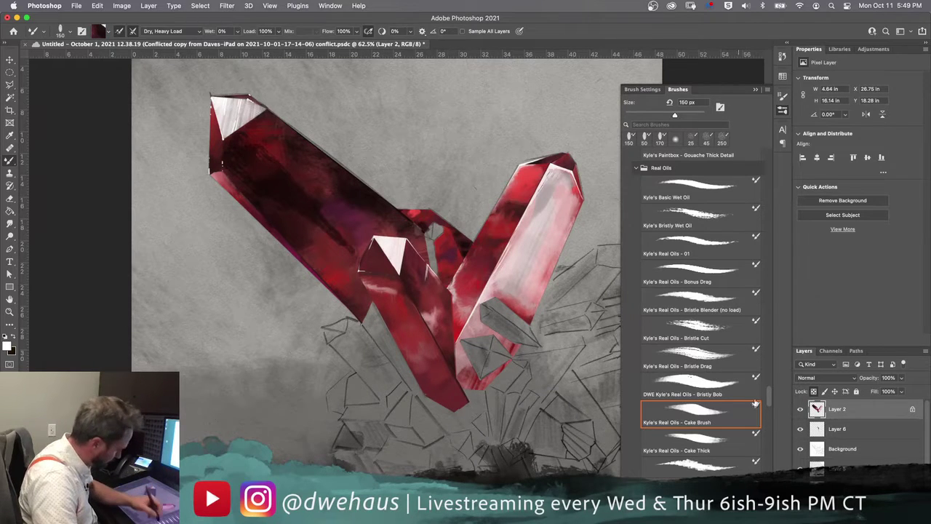
{"action": "left_click", "coordinate": [837, 429]}
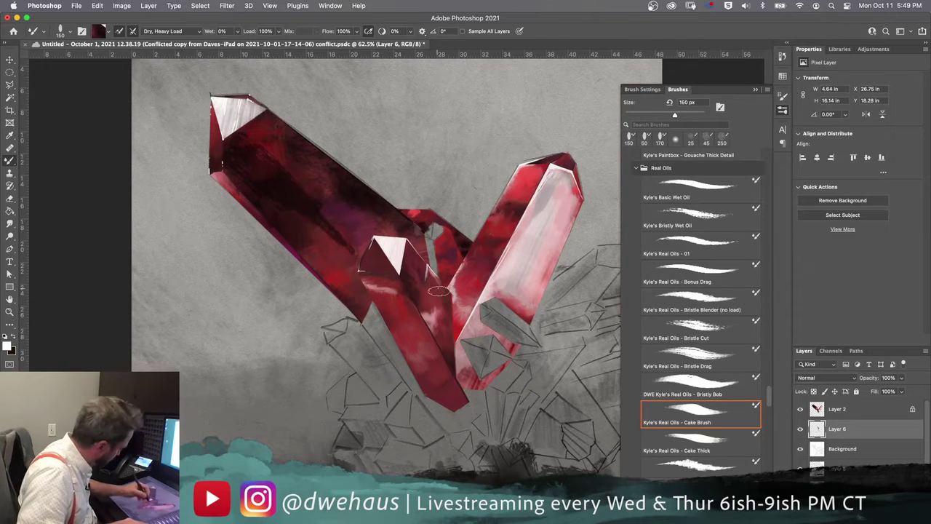
{"action": "left_click_drag", "start_coordinate": [445, 282], "coordinate": [448, 298]}
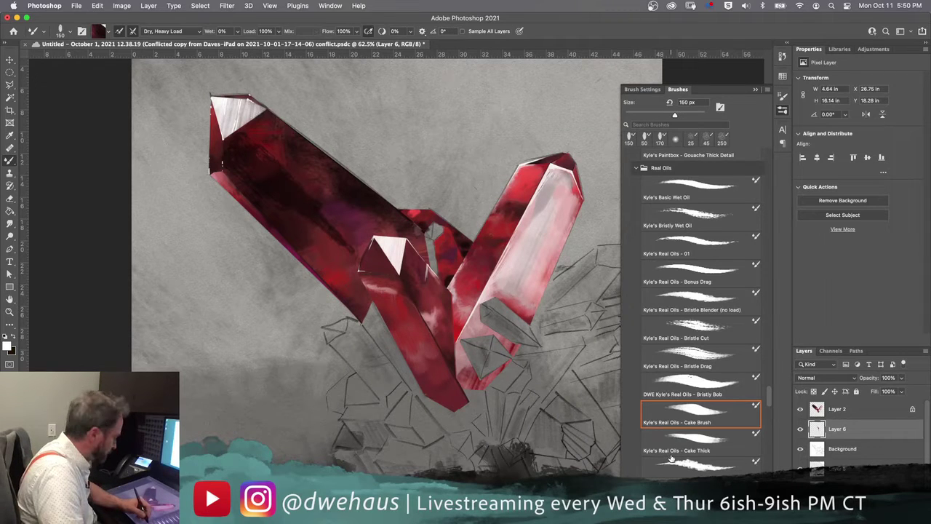
Switch the mixer brush to Kyle's Basic Wet Oil at 80 px and paint a white highlight streak across the small crystal's face.
{"action": "key", "text": "bracketright"}
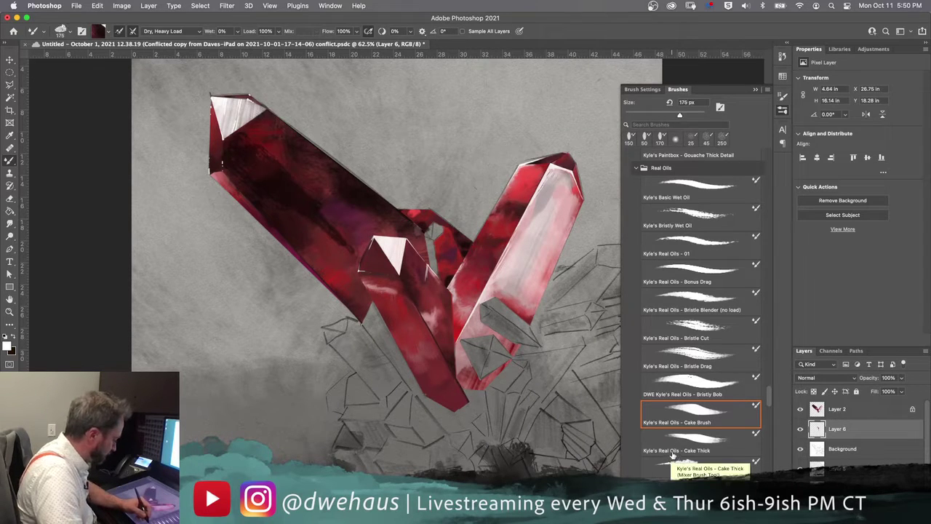
{"action": "left_click", "coordinate": [678, 420]}
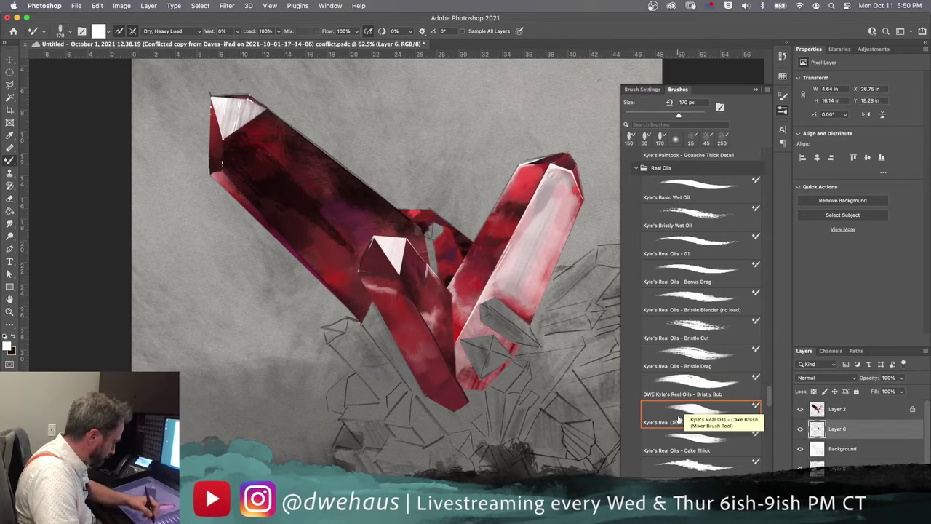
{"action": "left_click", "coordinate": [685, 187]}
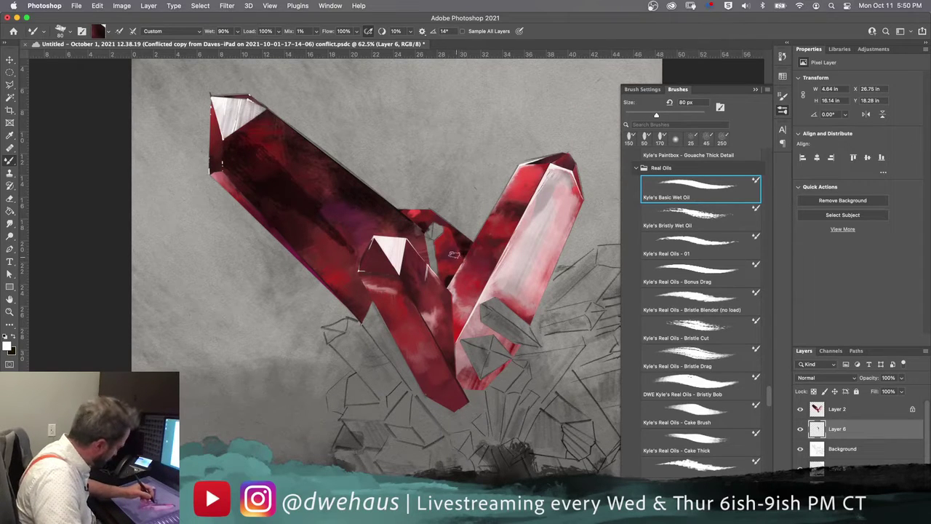
{"action": "left_click_drag", "start_coordinate": [449, 251], "coordinate": [433, 244]}
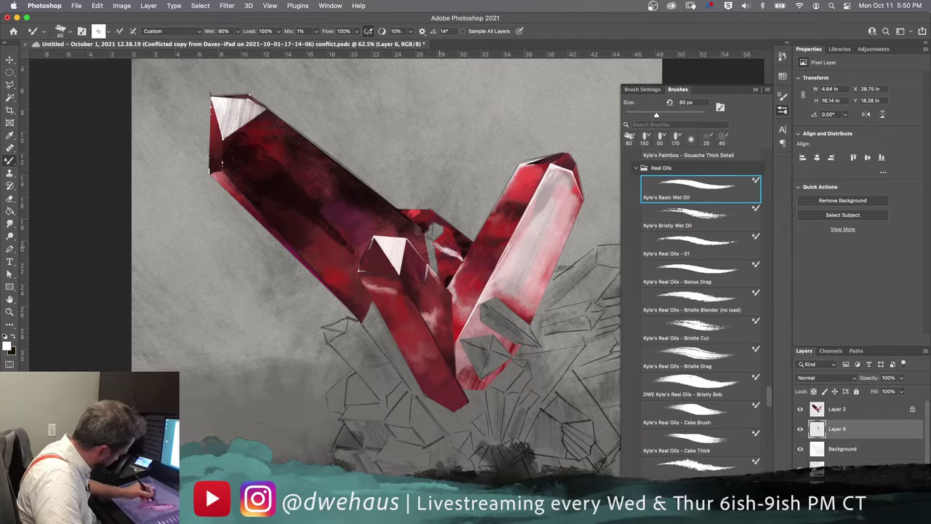
Sample the small crystal's red, soften the white highlight streak with short strokes, and pick up a pale pink from it.
{"action": "left_click", "coordinate": [452, 259], "text": "alt"}
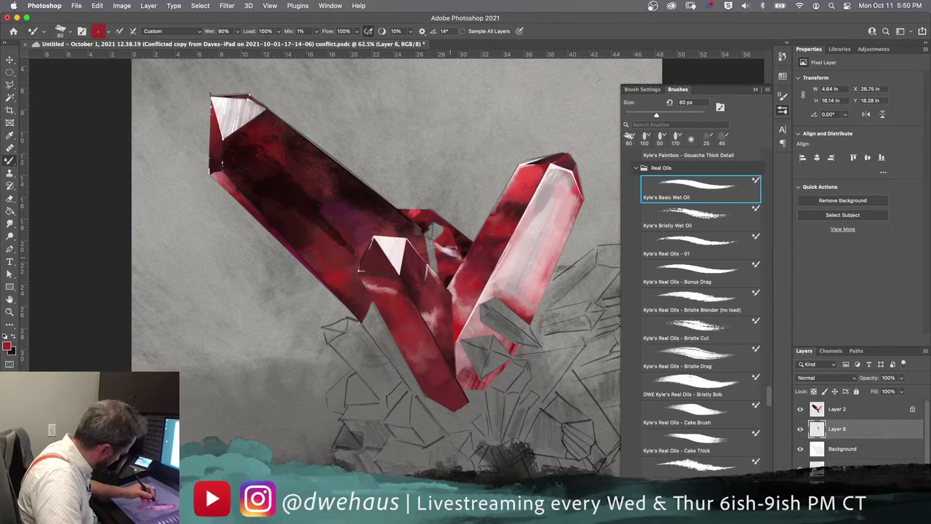
{"action": "left_click_drag", "start_coordinate": [442, 257], "coordinate": [459, 265]}
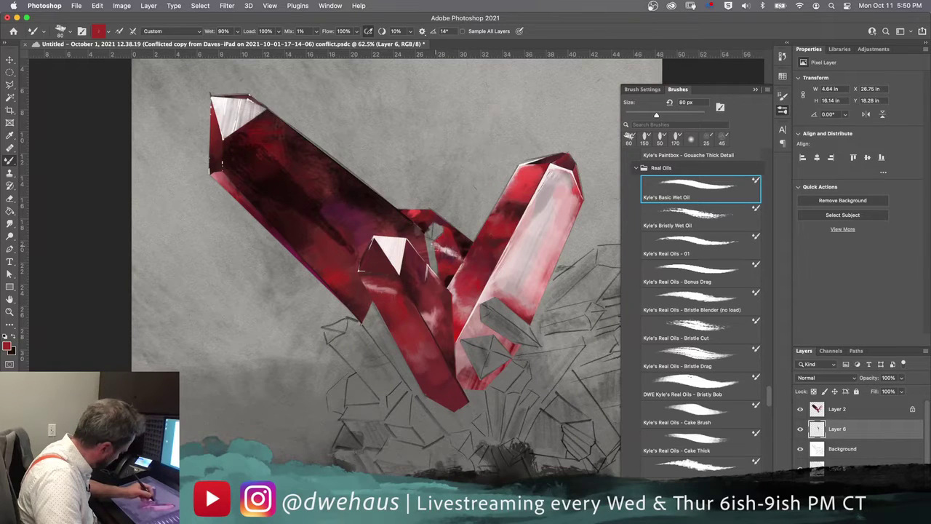
{"action": "left_click_drag", "start_coordinate": [437, 237], "coordinate": [439, 259]}
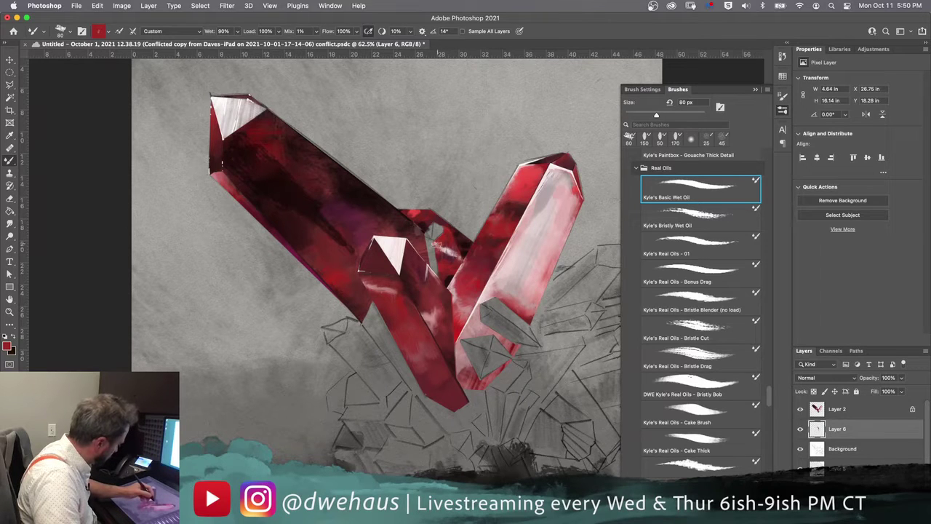
{"action": "left_click_drag", "start_coordinate": [436, 234], "coordinate": [441, 249]}
{"action": "left_click", "coordinate": [453, 249], "text": "alt"}
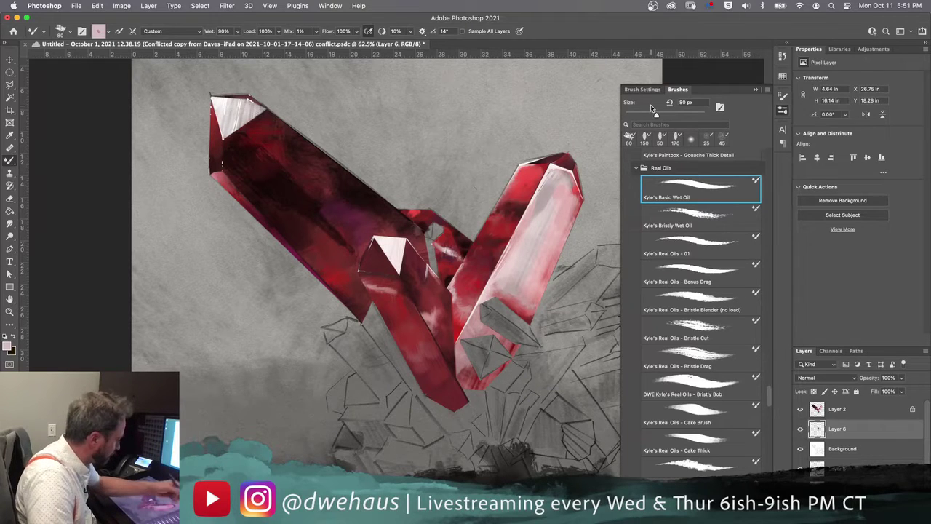
{"action": "left_click", "coordinate": [767, 90]}
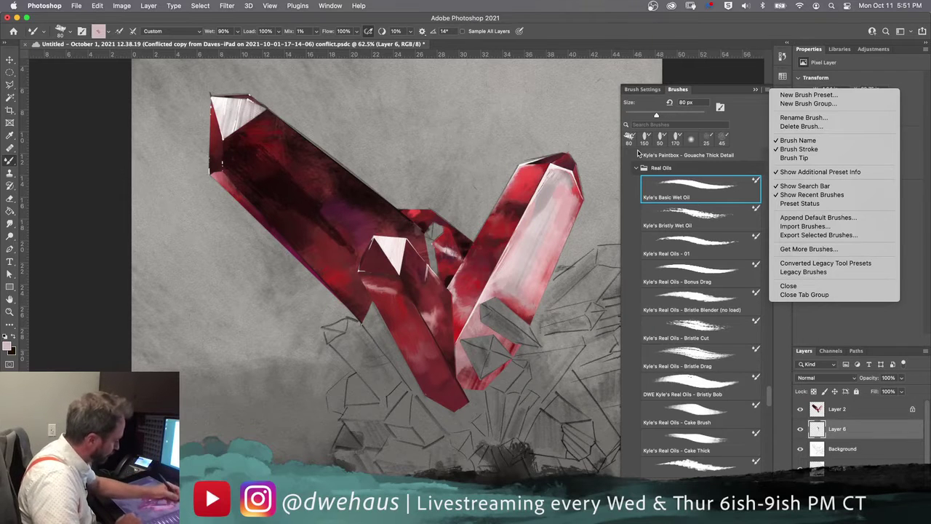
{"action": "left_click", "coordinate": [692, 170]}
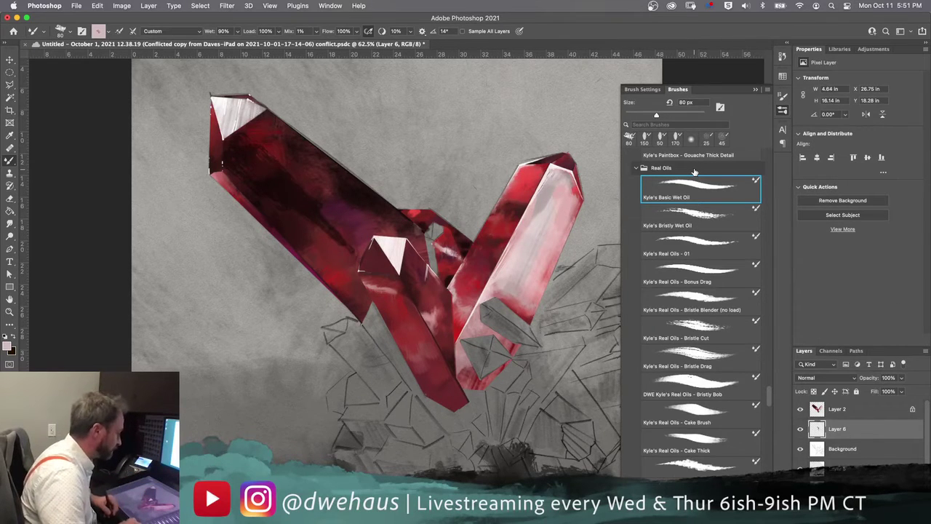
Browse the Artists Pigments color swatches and add a new empty layer directly above Layer 6.
{"action": "left_click", "coordinate": [783, 77]}
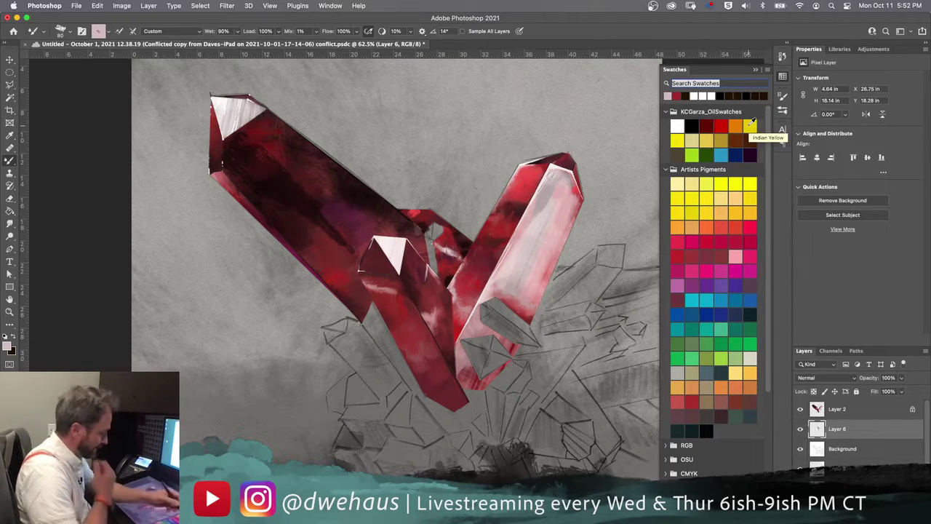
{"action": "scroll", "coordinate": [767, 322], "scroll_direction": "down", "scroll_amount": 3}
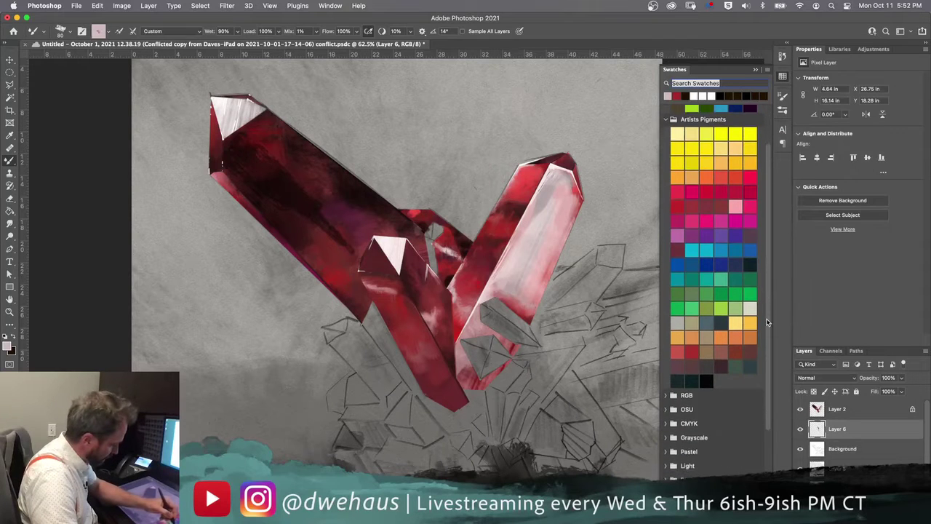
{"action": "scroll", "coordinate": [767, 323], "scroll_direction": "up", "scroll_amount": 3}
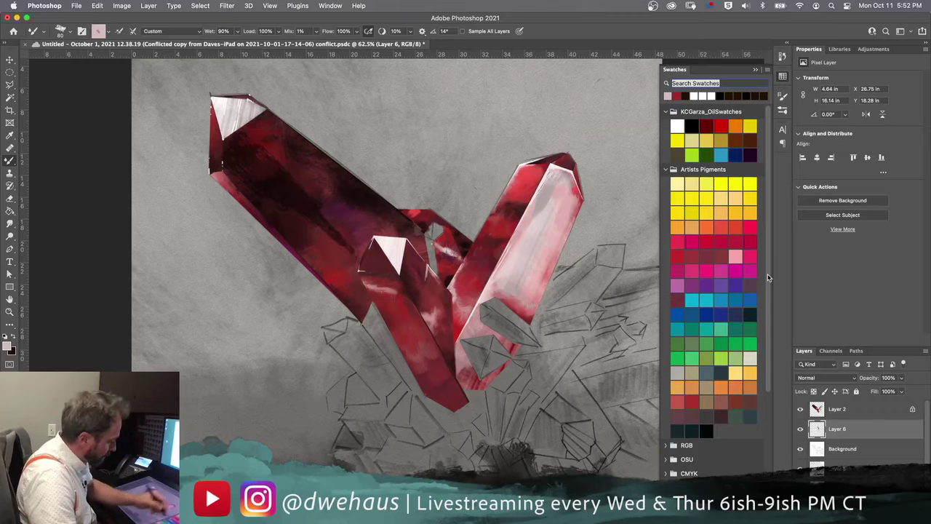
{"action": "left_click", "coordinate": [866, 476]}
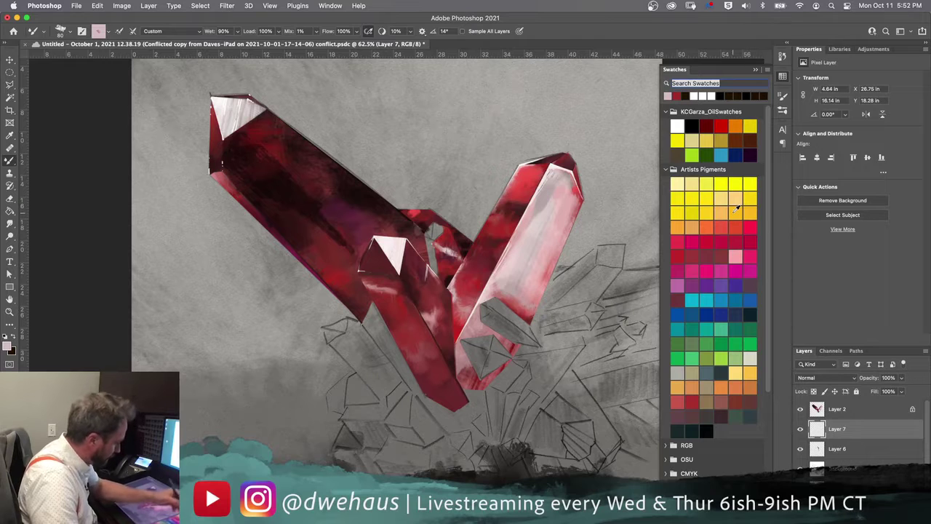
{"action": "left_click", "coordinate": [781, 77]}
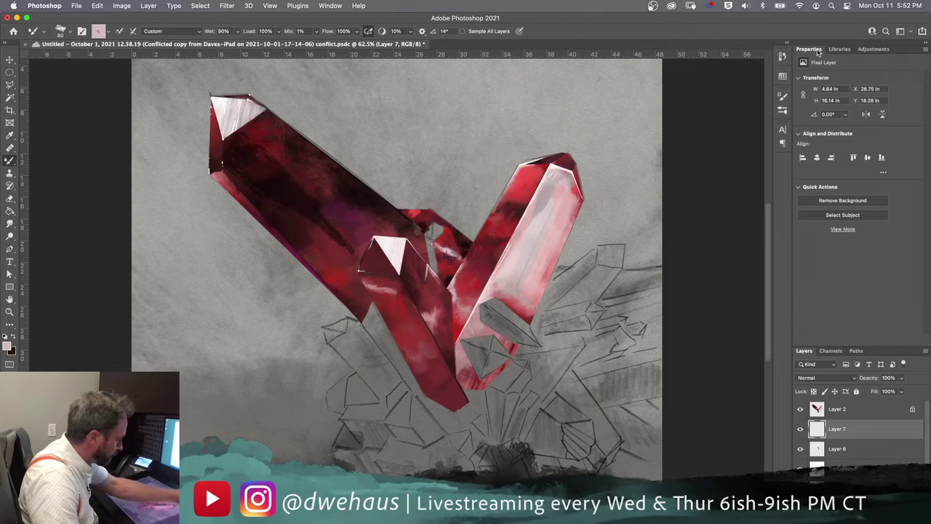
Switch to the Painting DWE workspace.
{"action": "left_click", "coordinate": [330, 7]}
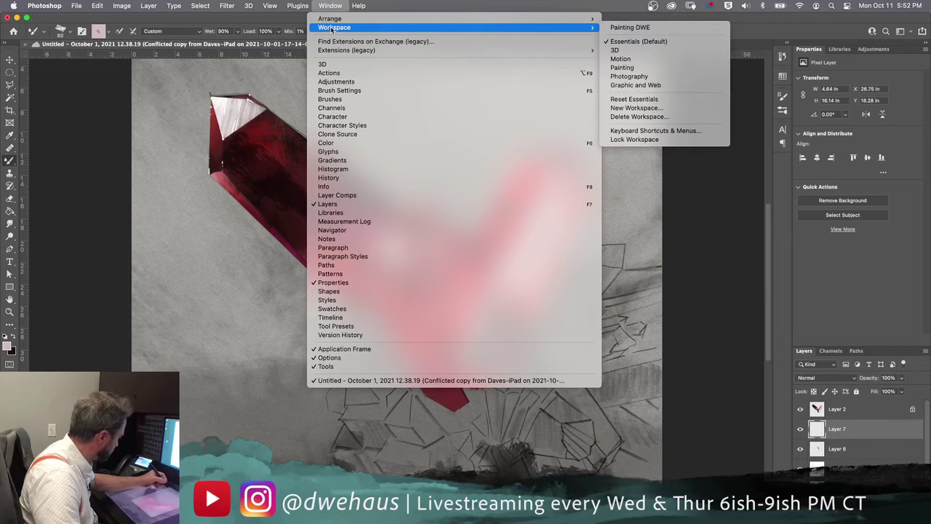
{"action": "mouse_move", "coordinate": [572, 30]}
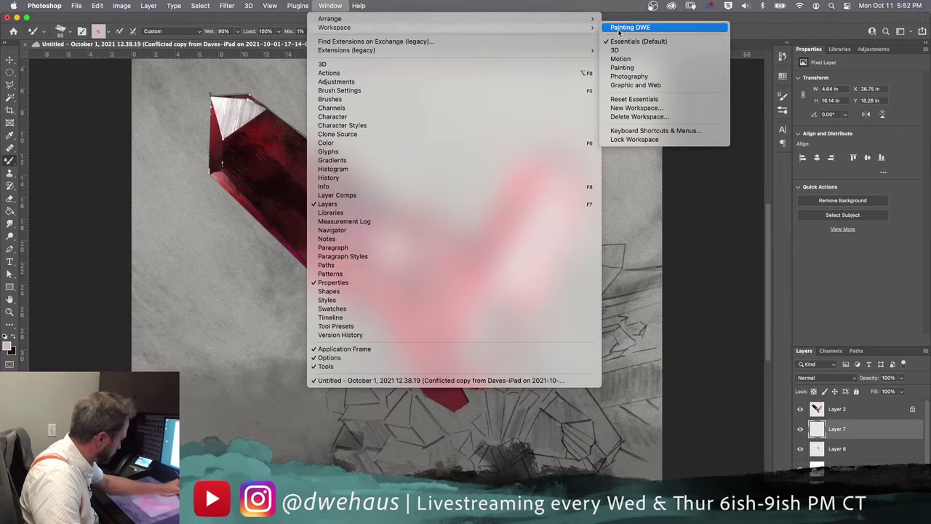
{"action": "left_click", "coordinate": [618, 32]}
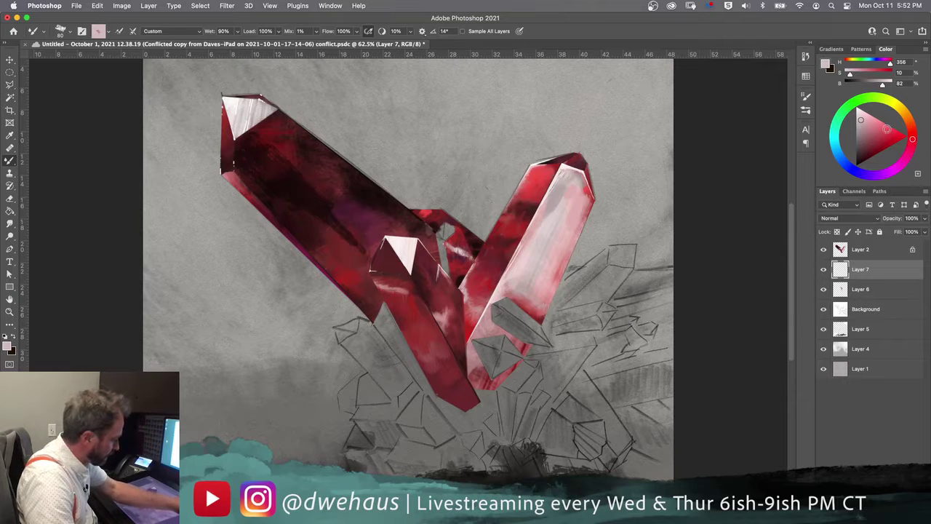
Paint three primary swatches on Layer 7 above the crystals: red (hue 356), blue (hue 223) and yellow (hue 53), at 84% saturation and 92% brightness.
{"action": "left_click_drag", "start_coordinate": [883, 128], "coordinate": [895, 133]}
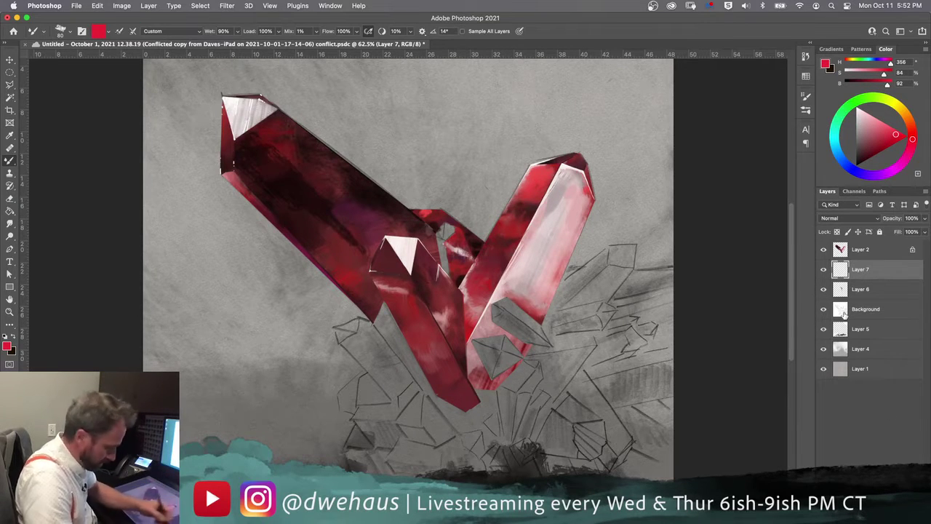
{"action": "mouse_move", "coordinate": [525, 88]}
{"action": "left_mouse_down"}
{"action": "mouse_move", "coordinate": [518, 104]}
{"action": "mouse_move", "coordinate": [509, 90]}
{"action": "left_mouse_up"}
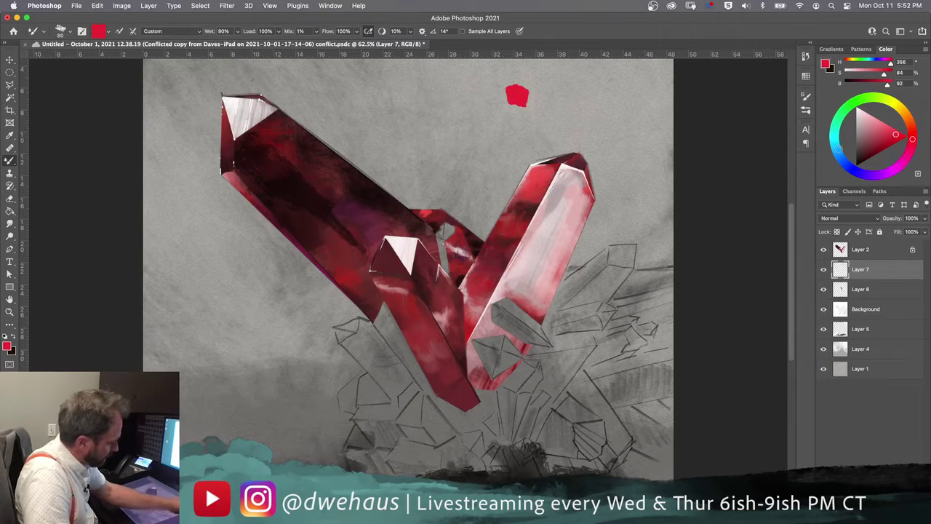
{"action": "left_click", "coordinate": [846, 162]}
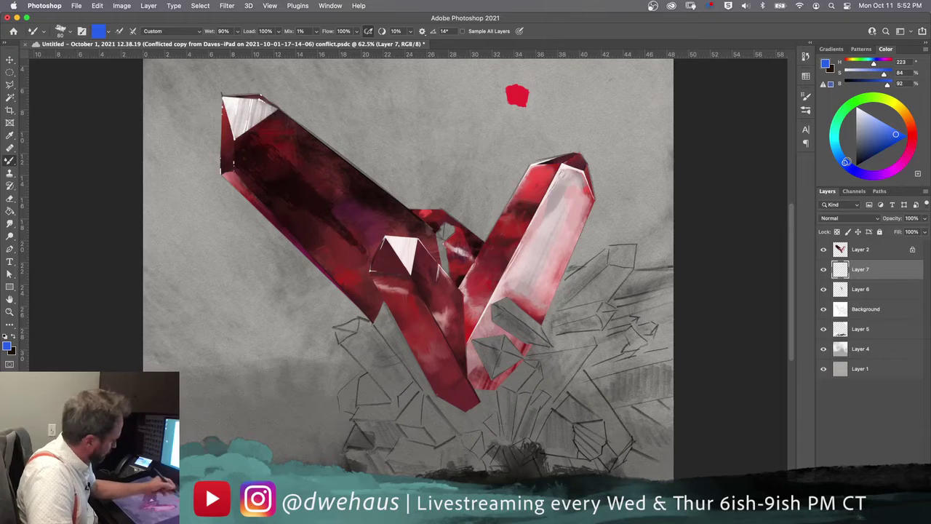
{"action": "mouse_move", "coordinate": [497, 90]}
{"action": "left_mouse_down"}
{"action": "mouse_move", "coordinate": [477, 93]}
{"action": "mouse_move", "coordinate": [485, 93]}
{"action": "left_mouse_up"}
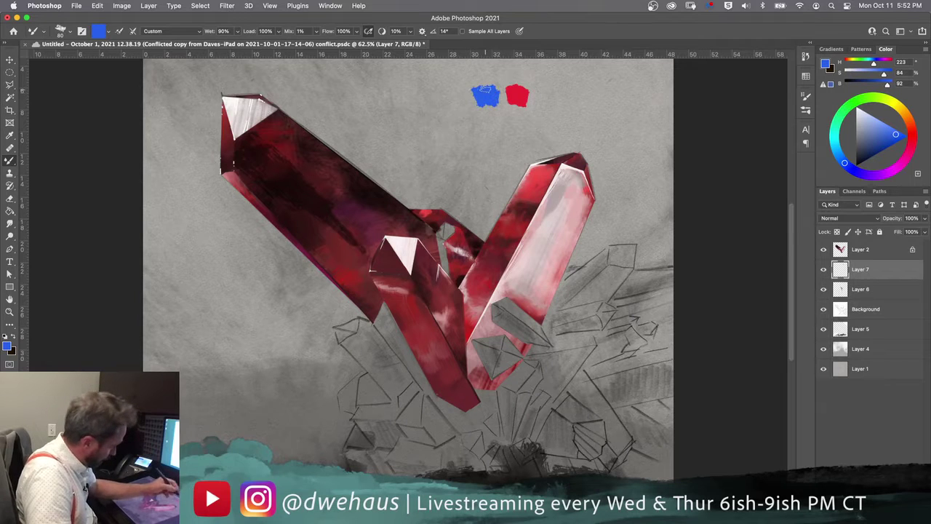
{"action": "left_click", "coordinate": [898, 105]}
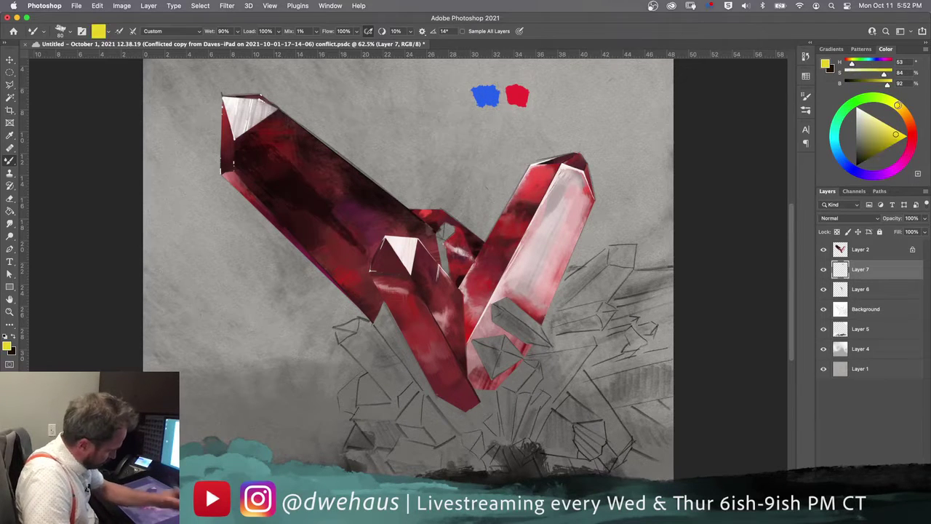
{"action": "mouse_move", "coordinate": [509, 115]}
{"action": "left_mouse_down"}
{"action": "mouse_move", "coordinate": [502, 130]}
{"action": "mouse_move", "coordinate": [499, 122]}
{"action": "left_mouse_up"}
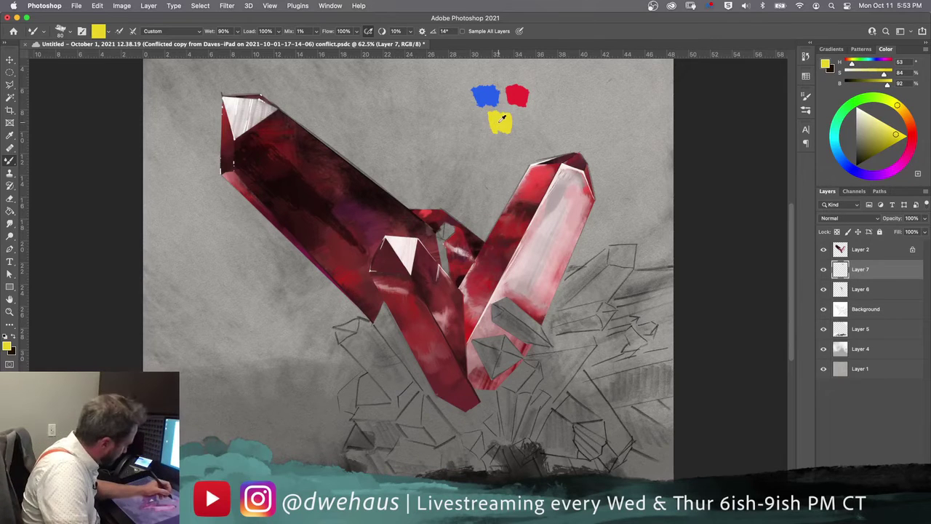
Mix a yellow-green patch between the yellow and blue swatches, resampling the yellow and the blended tone.
{"action": "left_click", "coordinate": [501, 115], "text": "alt"}
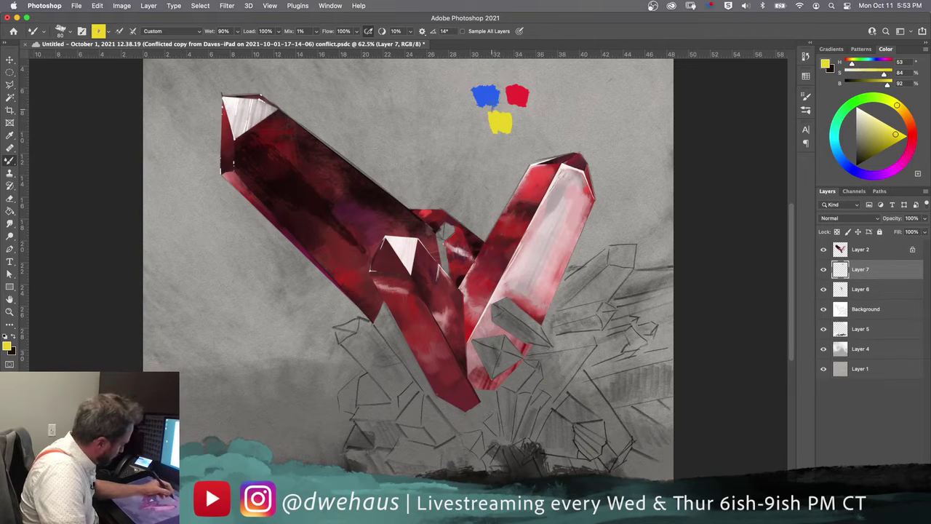
{"action": "left_click_drag", "start_coordinate": [495, 117], "coordinate": [487, 99]}
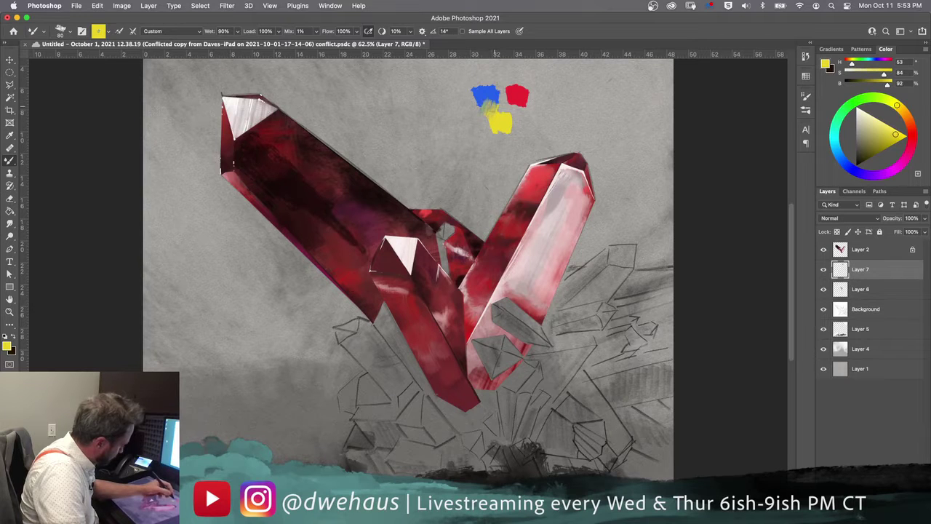
{"action": "left_click", "coordinate": [488, 105], "text": "alt"}
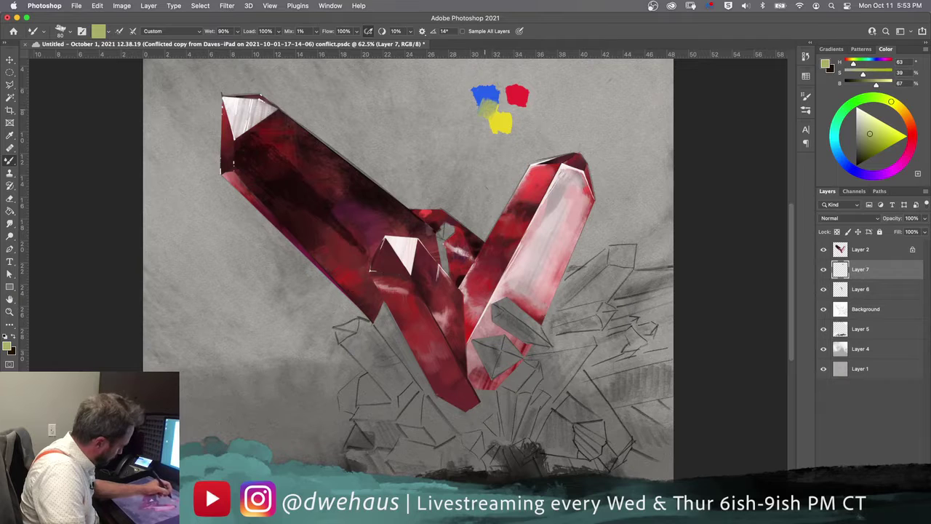
{"action": "left_click_drag", "start_coordinate": [483, 102], "coordinate": [478, 104]}
{"action": "left_click", "coordinate": [500, 124], "text": "alt"}
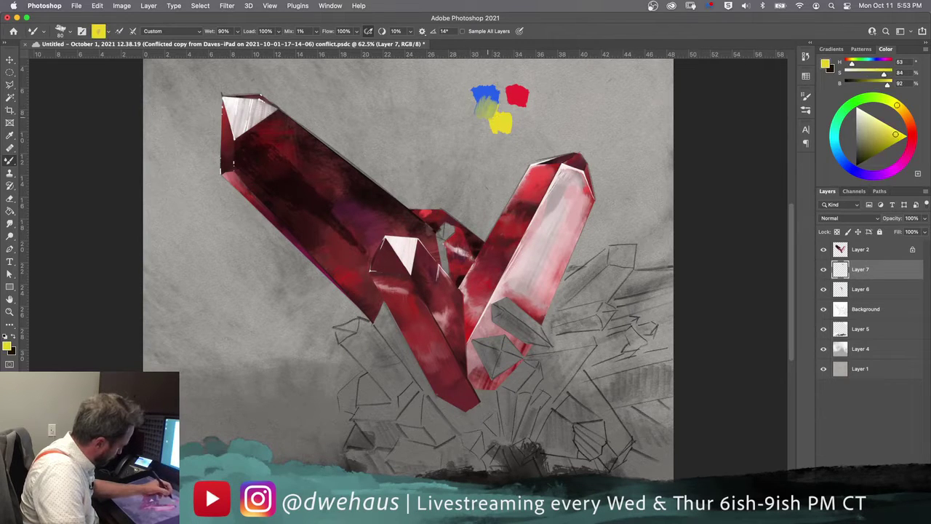
{"action": "left_click", "coordinate": [487, 105], "text": "alt"}
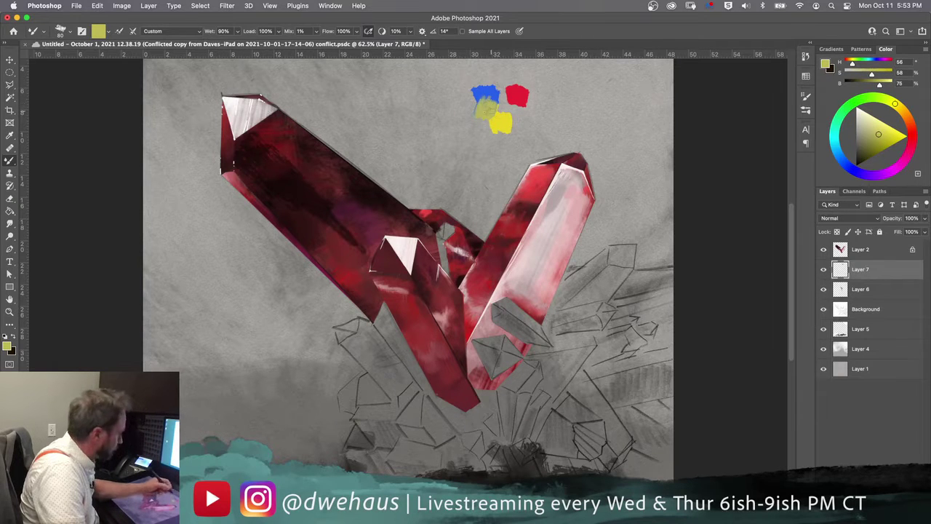
Mix a purple swatch between the blue and red ones by alternately sampling blue, red and the blended purple.
{"action": "left_click", "coordinate": [484, 93], "text": "alt"}
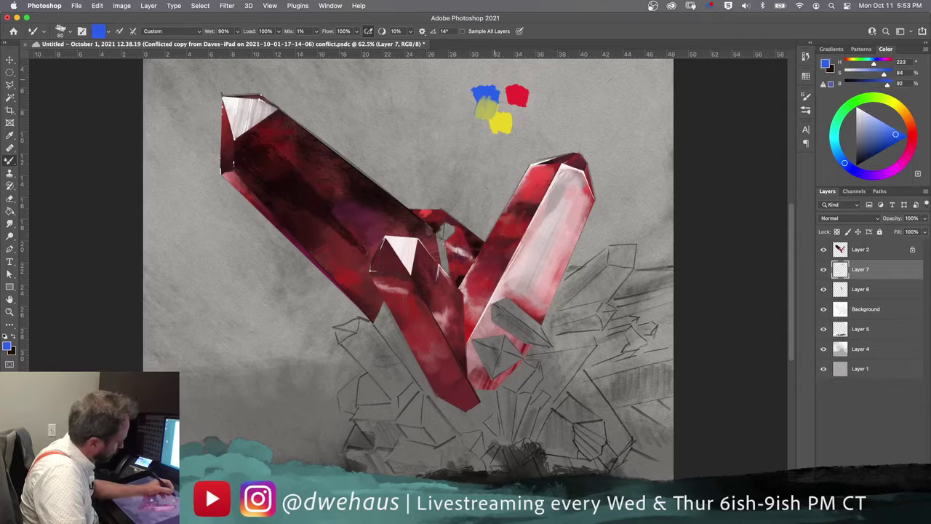
{"action": "mouse_move", "coordinate": [507, 77]}
{"action": "left_mouse_down"}
{"action": "mouse_move", "coordinate": [507, 94]}
{"action": "mouse_move", "coordinate": [501, 81]}
{"action": "mouse_move", "coordinate": [519, 88]}
{"action": "left_mouse_up"}
{"action": "left_click", "coordinate": [517, 89], "text": "alt"}
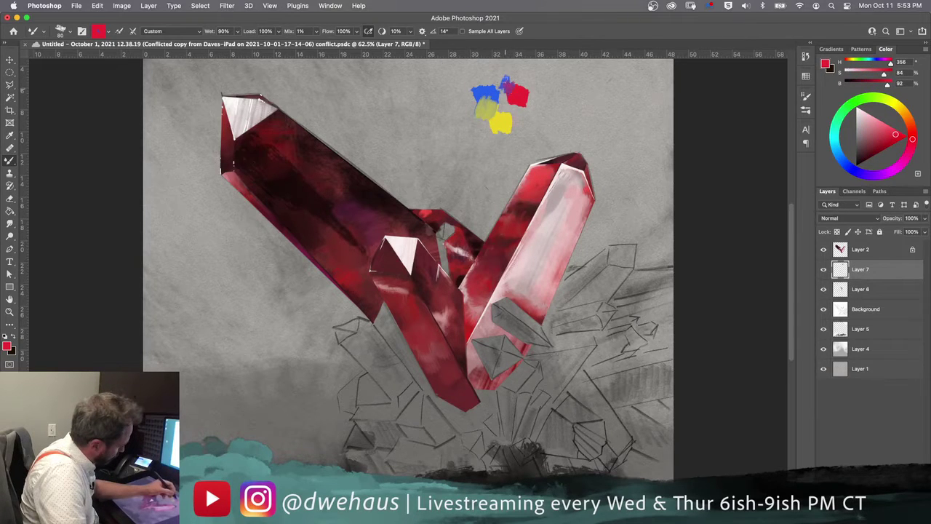
{"action": "left_click", "coordinate": [502, 81], "text": "alt"}
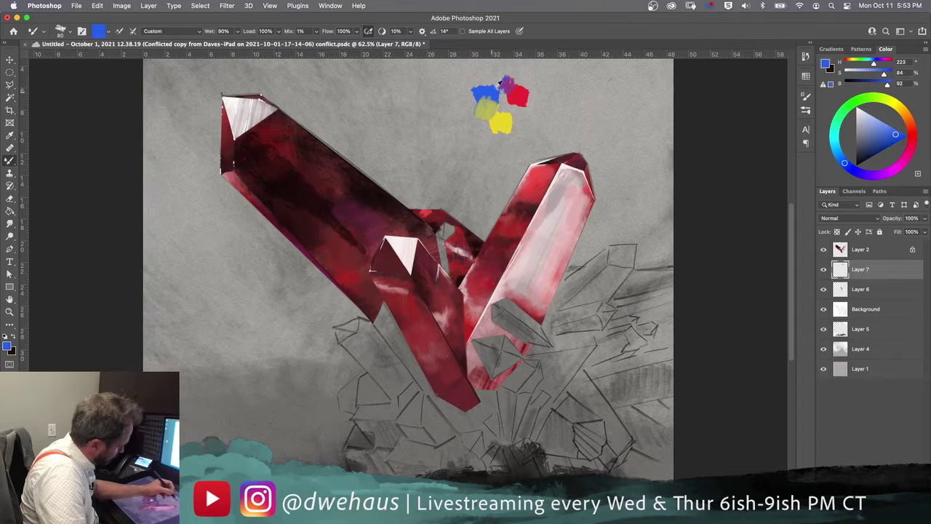
{"action": "left_click", "coordinate": [506, 81], "text": "alt"}
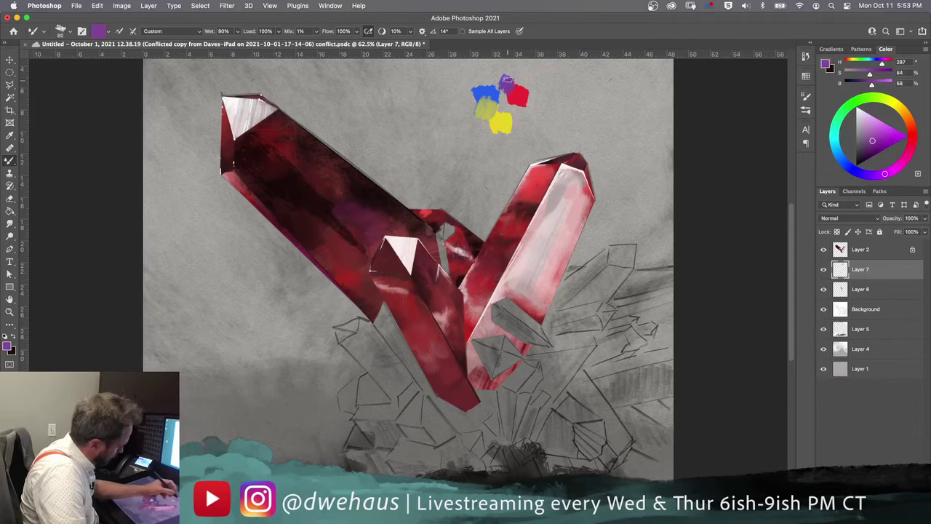
{"action": "mouse_move", "coordinate": [506, 81]}
{"action": "left_mouse_down"}
{"action": "mouse_move", "coordinate": [499, 86]}
{"action": "mouse_move", "coordinate": [523, 122]}
{"action": "mouse_move", "coordinate": [525, 111]}
{"action": "mouse_move", "coordinate": [516, 120]}
{"action": "left_mouse_up"}
Mix an orange swatch between the red and yellow ones, resampling red, yellow and the blended tones to even it out.
{"action": "left_click", "coordinate": [519, 96], "text": "alt"}
{"action": "left_click", "coordinate": [508, 122], "text": "alt"}
{"action": "left_click", "coordinate": [521, 115], "text": "alt"}
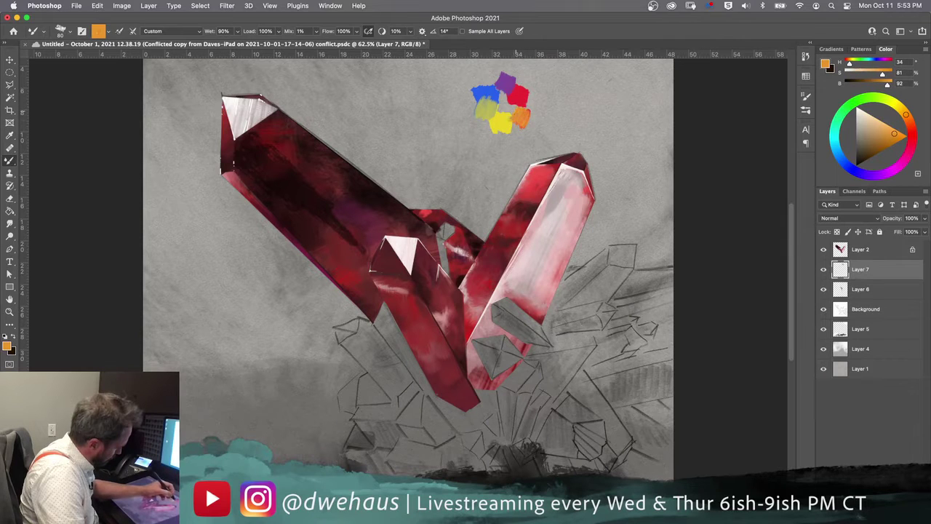
{"action": "left_click", "coordinate": [510, 119], "text": "alt"}
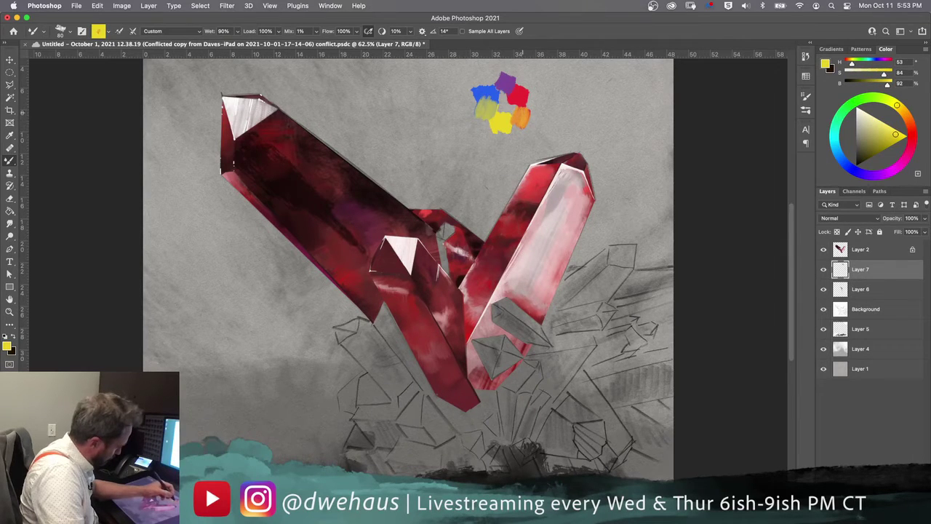
{"action": "left_click", "coordinate": [521, 102], "text": "alt"}
{"action": "left_click_drag", "start_coordinate": [522, 117], "coordinate": [518, 124]}
{"action": "left_click", "coordinate": [519, 118], "text": "alt"}
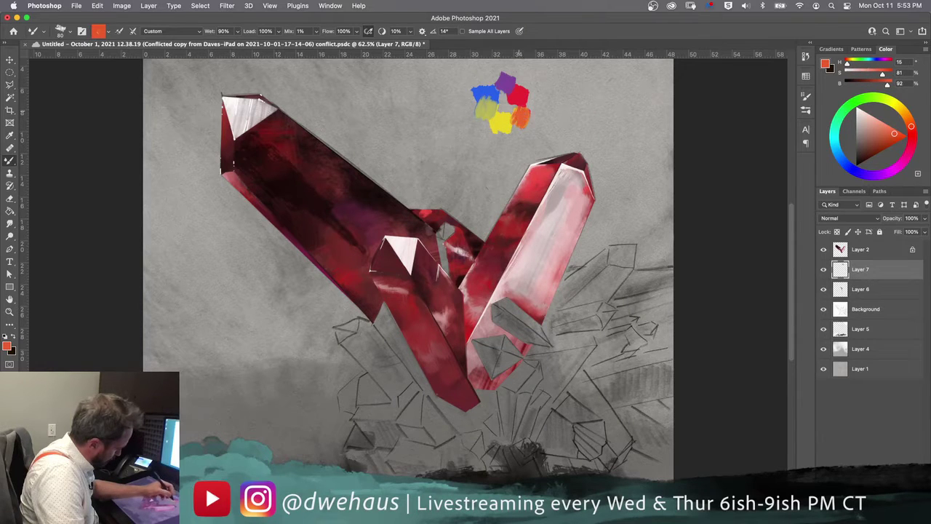
{"action": "left_click", "coordinate": [506, 121], "text": "alt"}
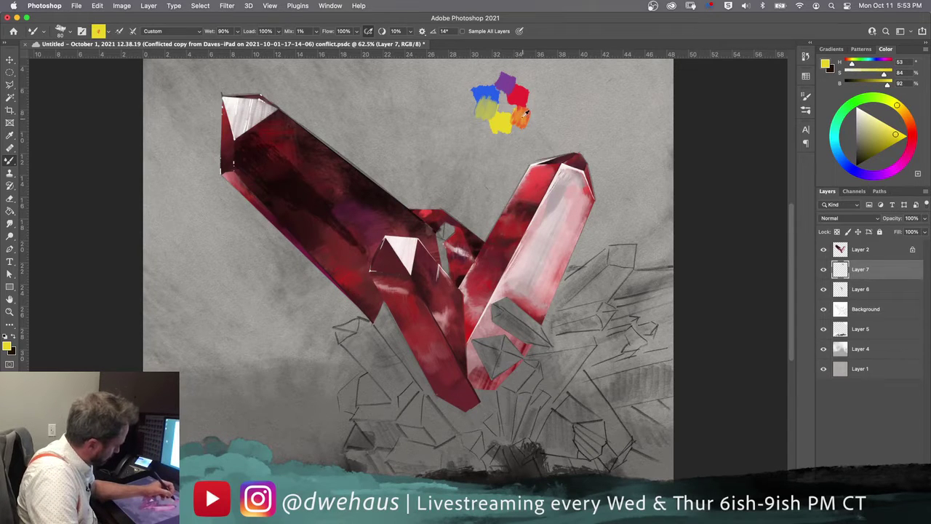
{"action": "left_click", "coordinate": [525, 115], "text": "alt"}
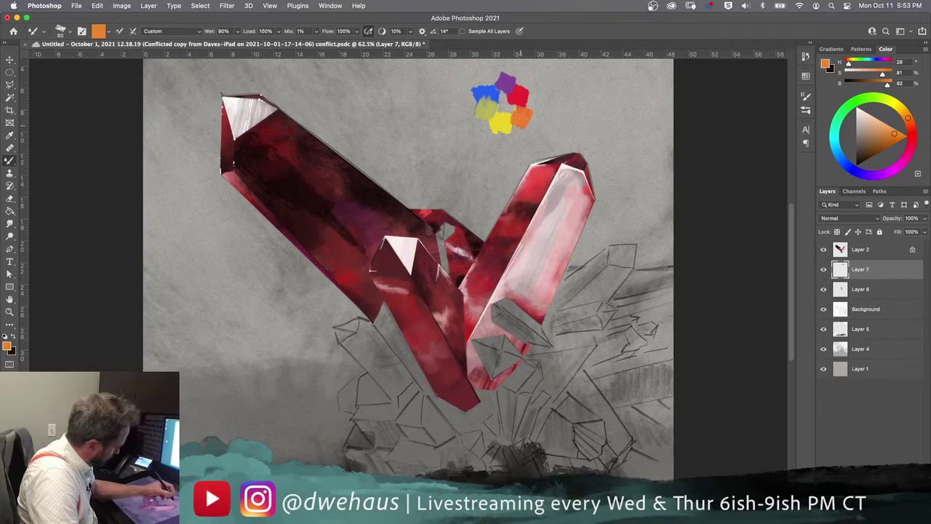
{"action": "left_click_drag", "start_coordinate": [525, 113], "coordinate": [535, 130]}
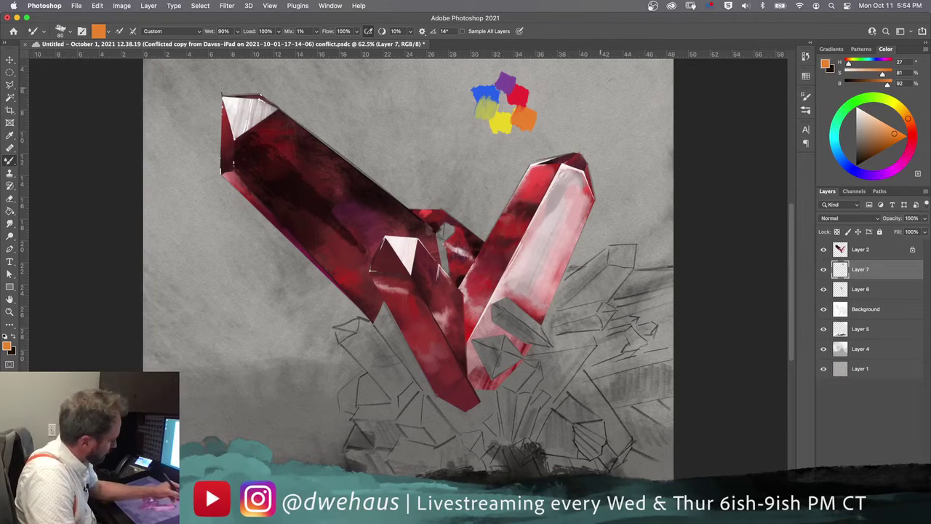
Paint a vertical column of yellow, orange, red, purple and blue dots beside the color ring, sampling colors from its swatches.
{"action": "left_click_drag", "start_coordinate": [589, 83], "coordinate": [586, 113]}
{"action": "left_click", "coordinate": [517, 94], "text": "alt"}
{"action": "left_click_drag", "start_coordinate": [590, 72], "coordinate": [595, 69]}
{"action": "left_click", "coordinate": [508, 80], "text": "alt"}
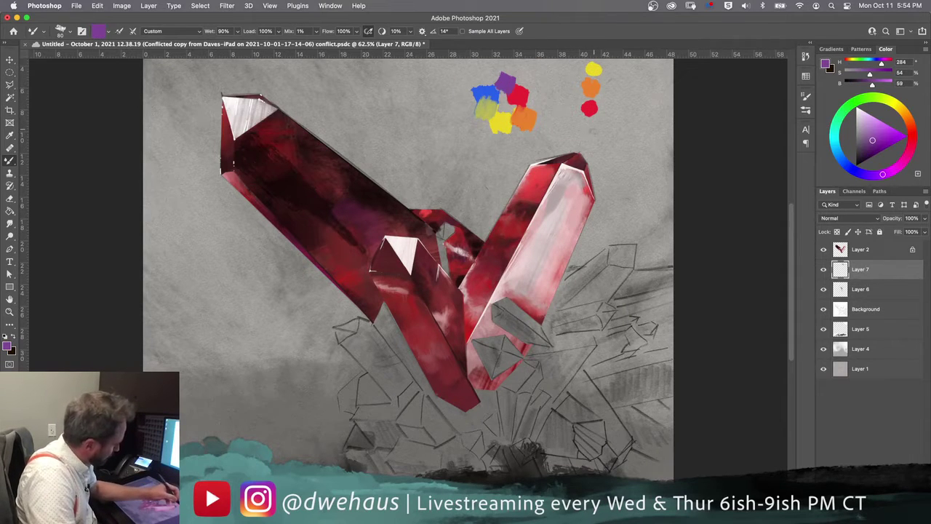
{"action": "left_click", "coordinate": [491, 90], "text": "alt"}
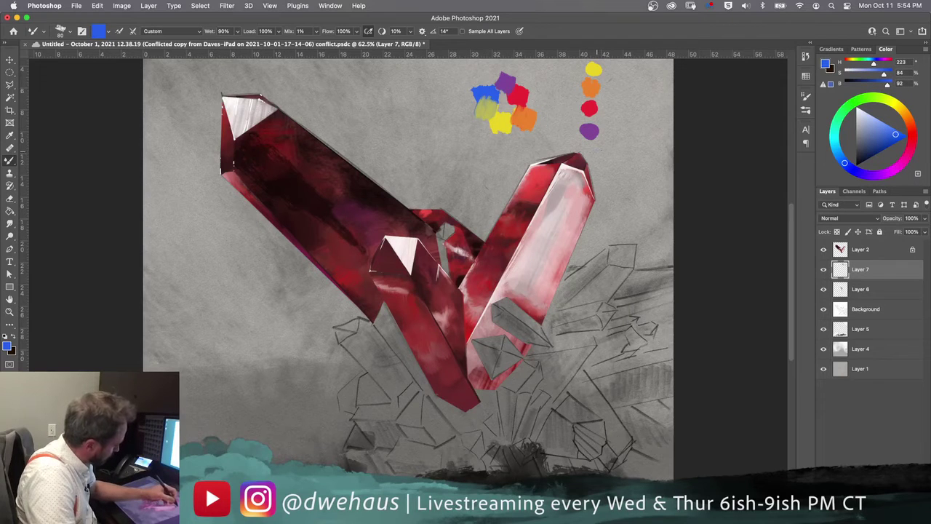
{"action": "left_click_drag", "start_coordinate": [591, 156], "coordinate": [593, 152]}
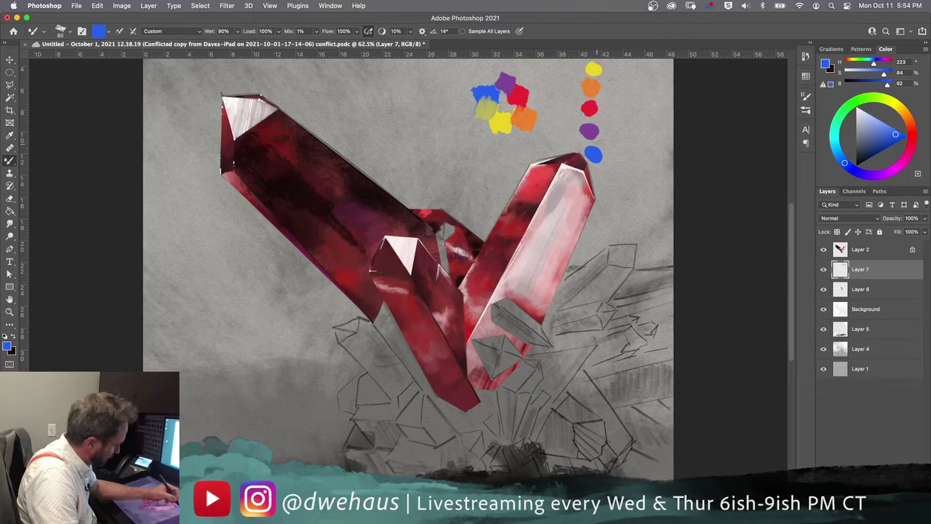
Mix a blue-violet swatch between the purple and blue dots of the column, alternately sampling purple, blue and the blended tone.
{"action": "left_click_drag", "start_coordinate": [597, 148], "coordinate": [603, 139]}
{"action": "left_click", "coordinate": [591, 133], "text": "alt"}
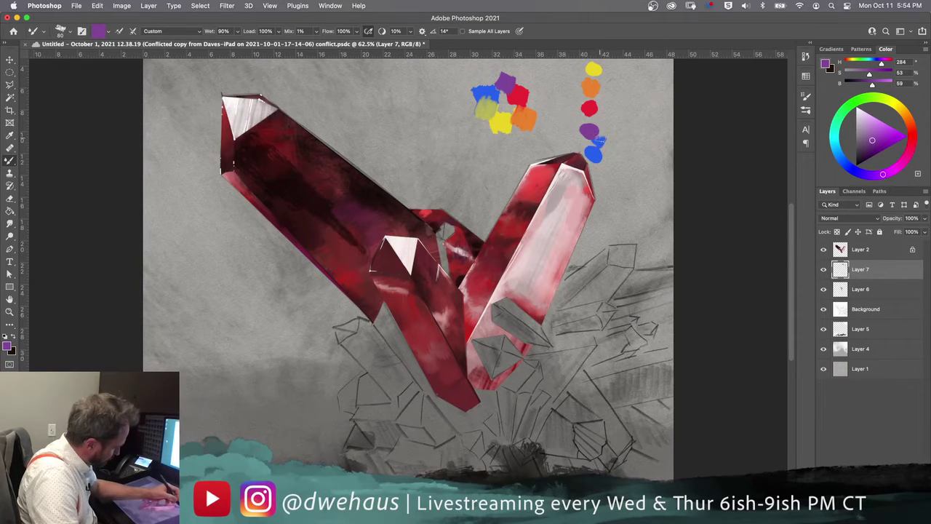
{"action": "left_click", "coordinate": [599, 139], "text": "alt"}
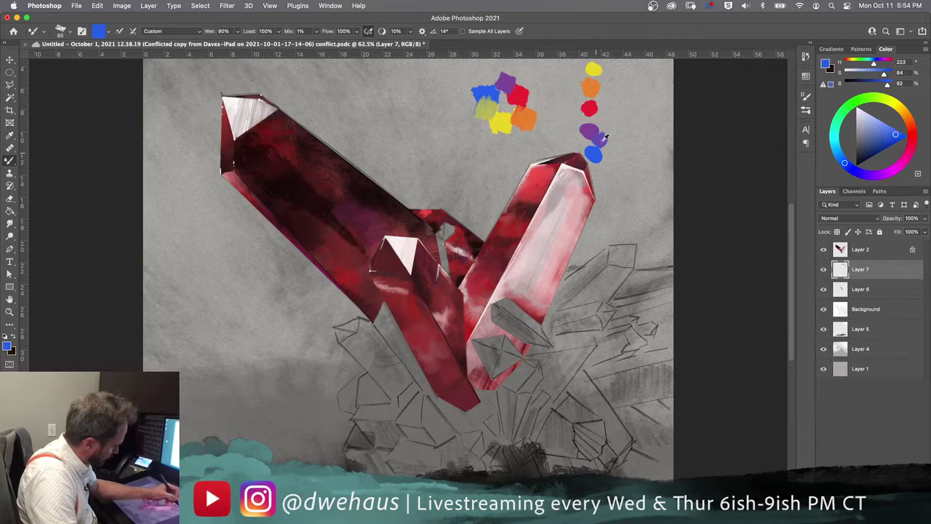
{"action": "left_click", "coordinate": [593, 134], "text": "alt"}
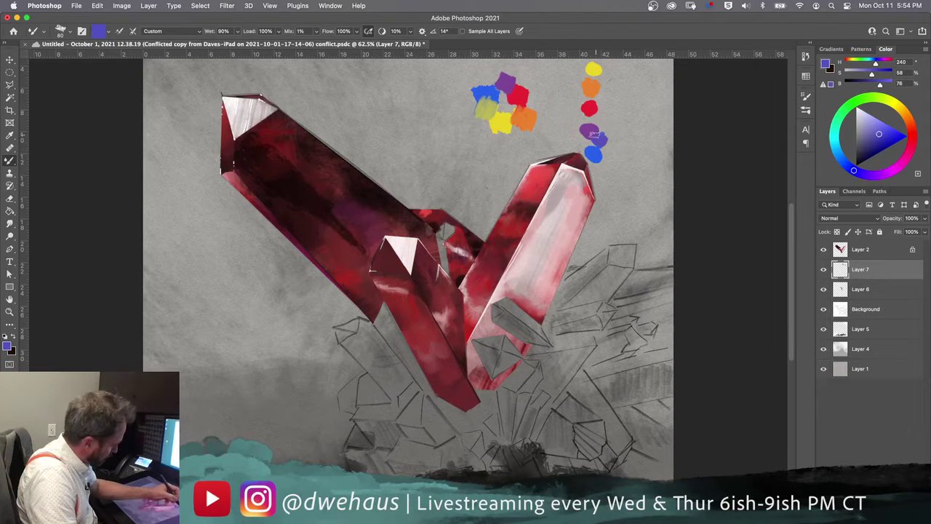
{"action": "left_click", "coordinate": [592, 136], "text": "alt"}
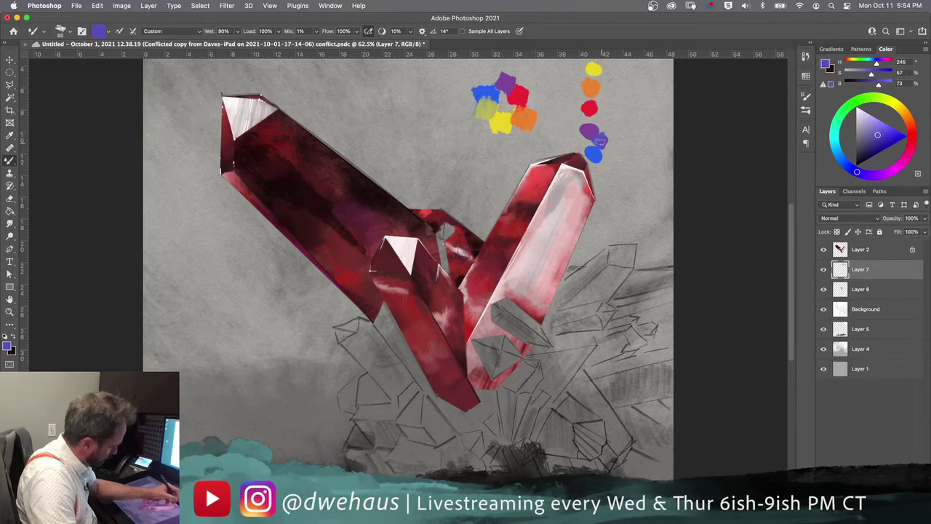
{"action": "left_click_drag", "start_coordinate": [595, 145], "coordinate": [611, 138]}
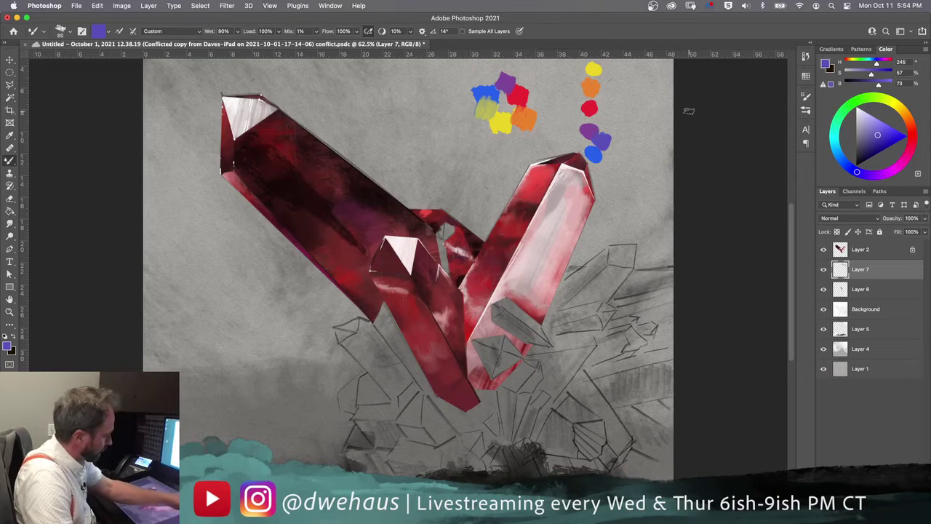
Extend the blue-violet swatch sideways into a row of increasingly muted tones by mixing in neutral gray and resampling the blends.
{"action": "left_click", "coordinate": [620, 137], "text": "alt"}
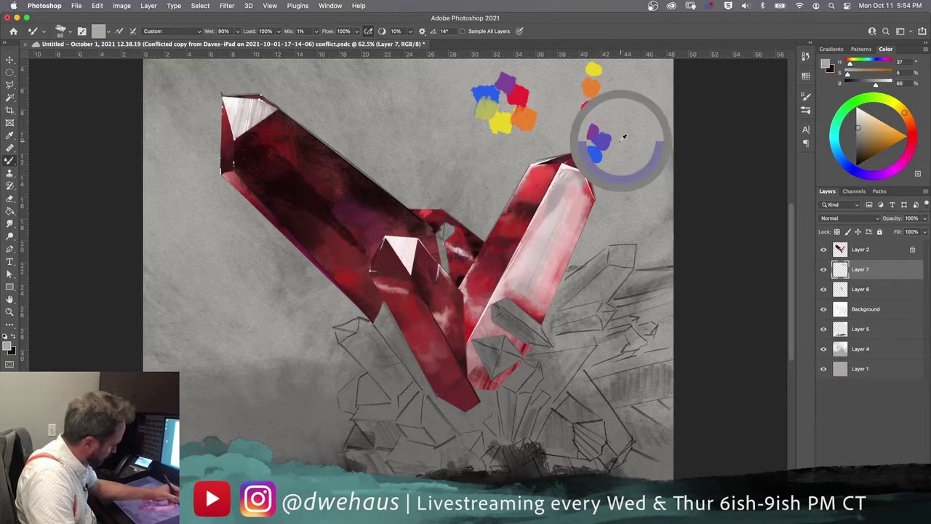
{"action": "left_click", "coordinate": [856, 136]}
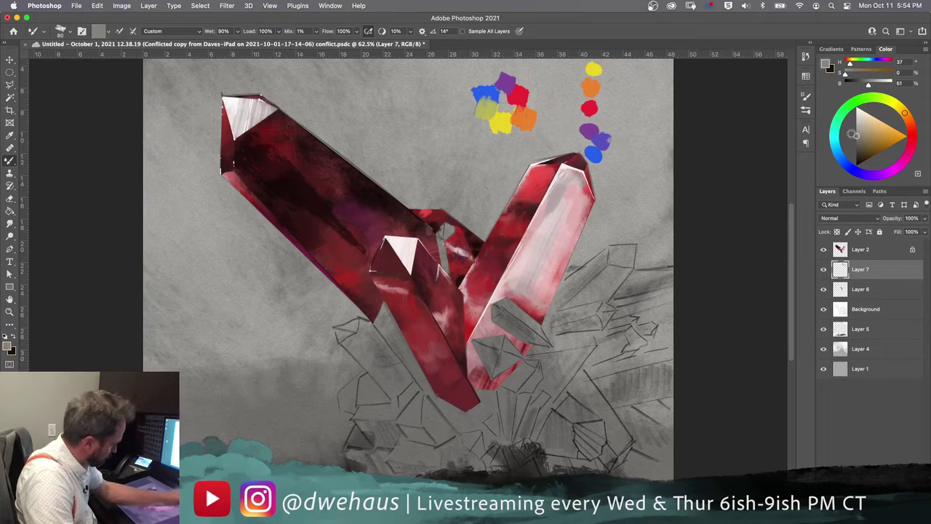
{"action": "mouse_move", "coordinate": [621, 150]}
{"action": "left_mouse_down"}
{"action": "mouse_move", "coordinate": [624, 141]}
{"action": "mouse_move", "coordinate": [606, 141]}
{"action": "mouse_move", "coordinate": [622, 145]}
{"action": "mouse_move", "coordinate": [618, 130]}
{"action": "mouse_move", "coordinate": [623, 139]}
{"action": "mouse_move", "coordinate": [640, 132]}
{"action": "mouse_move", "coordinate": [628, 147]}
{"action": "mouse_move", "coordinate": [655, 134]}
{"action": "left_mouse_up"}
{"action": "left_click", "coordinate": [602, 141], "text": "alt"}
{"action": "left_click", "coordinate": [619, 142], "text": "alt"}
{"action": "left_click", "coordinate": [622, 145], "text": "alt"}
{"action": "left_click", "coordinate": [647, 120], "text": "alt"}
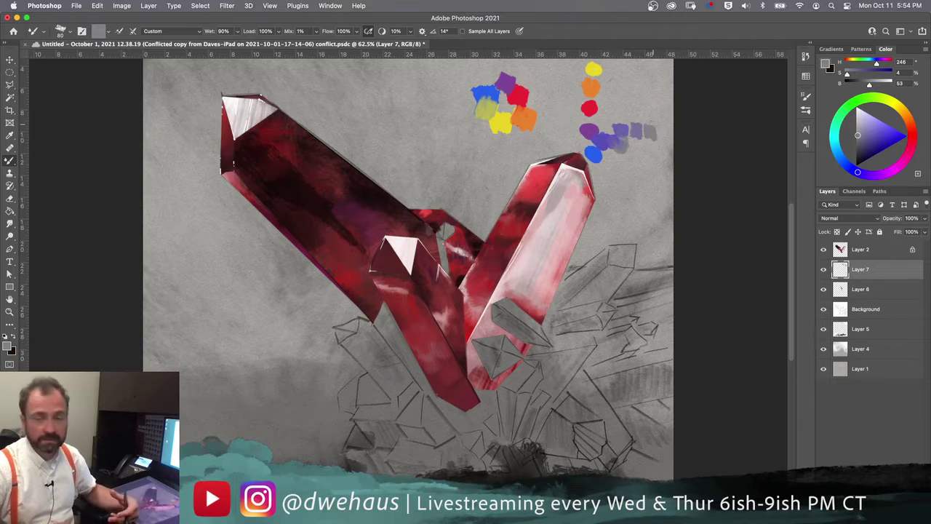
{"action": "left_click_drag", "start_coordinate": [884, 136], "coordinate": [860, 132]}
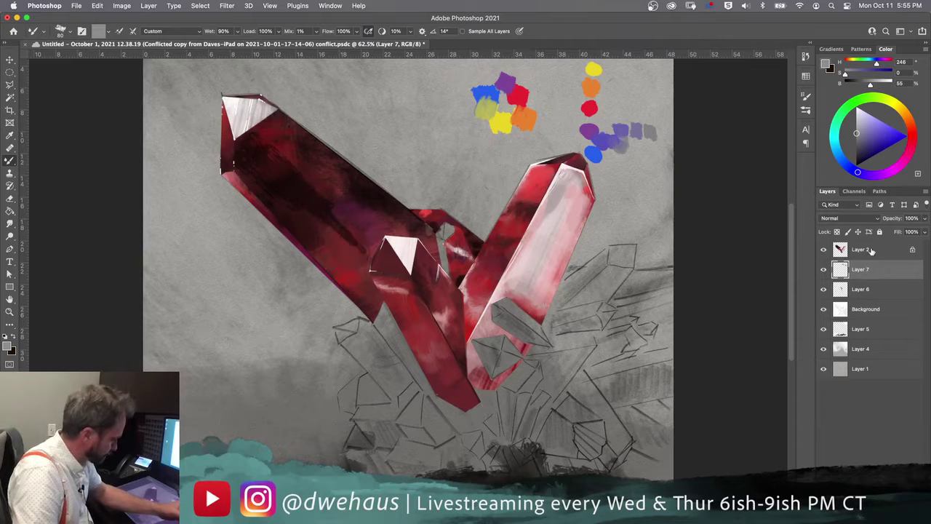
Delete Layer 7, which holds the color-mixing swatches.
{"action": "left_click_drag", "start_coordinate": [881, 275], "coordinate": [916, 518]}
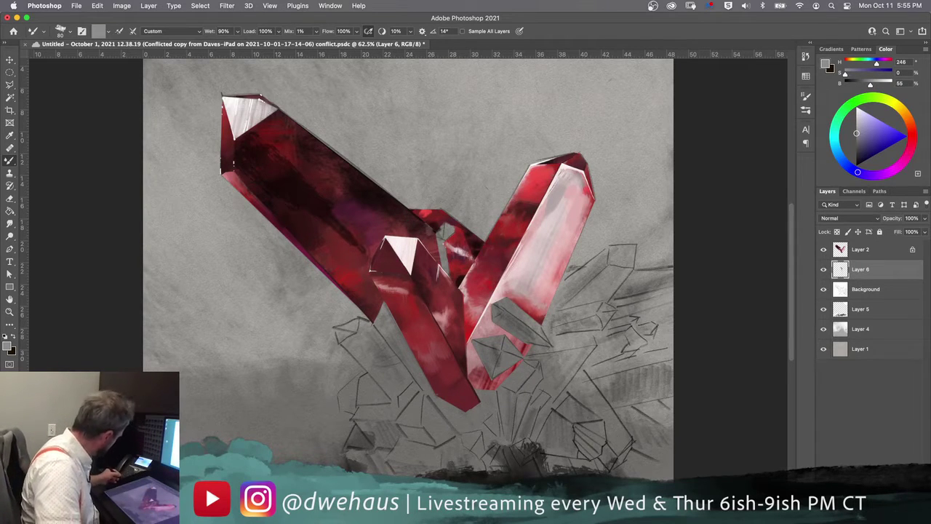
Sample the pale pink of the front crystal's tip, brush highlights onto the small rear crystal on Layer 6, and save the document.
{"action": "left_click", "coordinate": [405, 247], "text": "alt"}
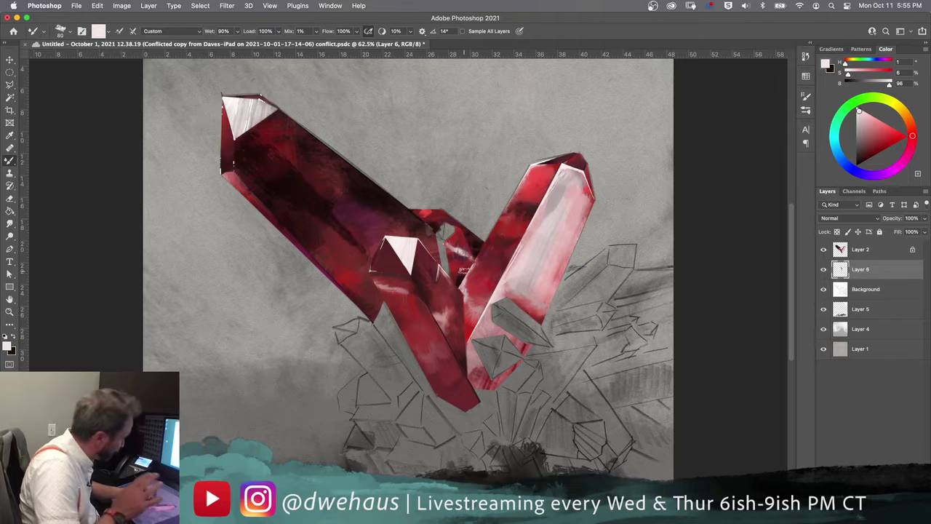
{"action": "left_click_drag", "start_coordinate": [465, 262], "coordinate": [470, 276]}
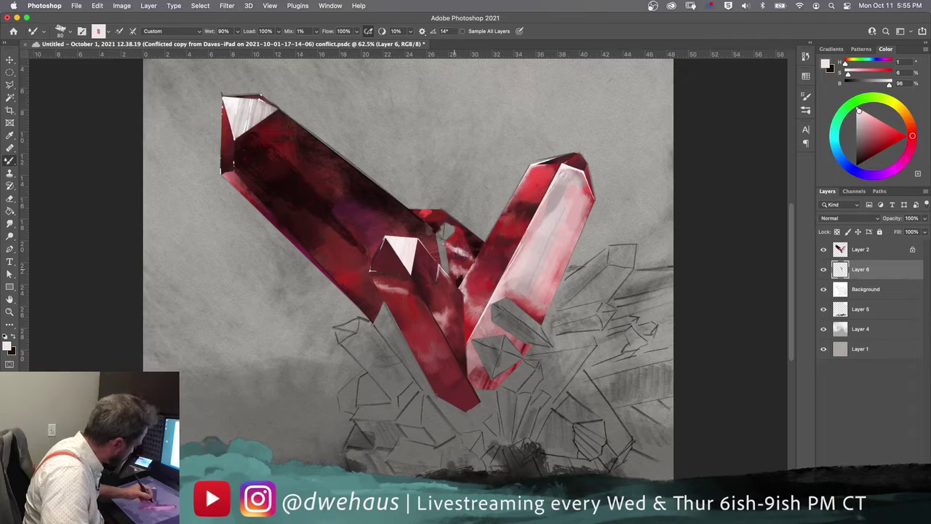
{"action": "left_click_drag", "start_coordinate": [454, 267], "coordinate": [450, 265]}
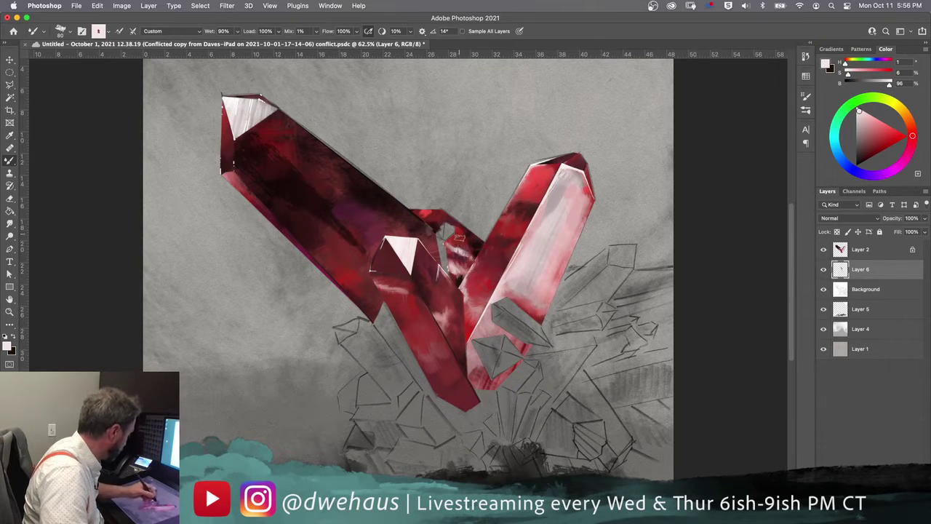
{"action": "mouse_move", "coordinate": [461, 238]}
{"action": "left_mouse_down"}
{"action": "mouse_move", "coordinate": [459, 228]}
{"action": "mouse_move", "coordinate": [458, 253]}
{"action": "mouse_move", "coordinate": [464, 261]}
{"action": "mouse_move", "coordinate": [457, 238]}
{"action": "mouse_move", "coordinate": [474, 269]}
{"action": "mouse_move", "coordinate": [456, 240]}
{"action": "mouse_move", "coordinate": [464, 244]}
{"action": "left_mouse_up"}
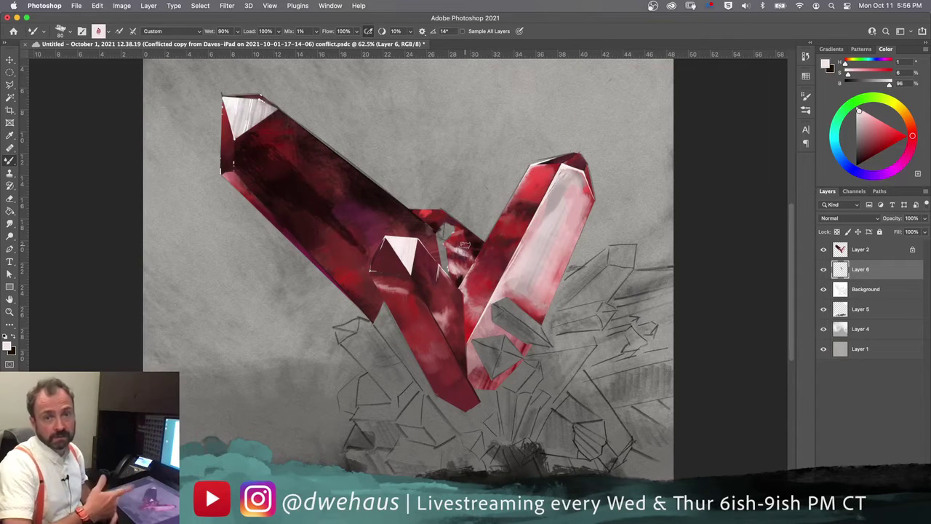
{"action": "key", "text": "super+s"}
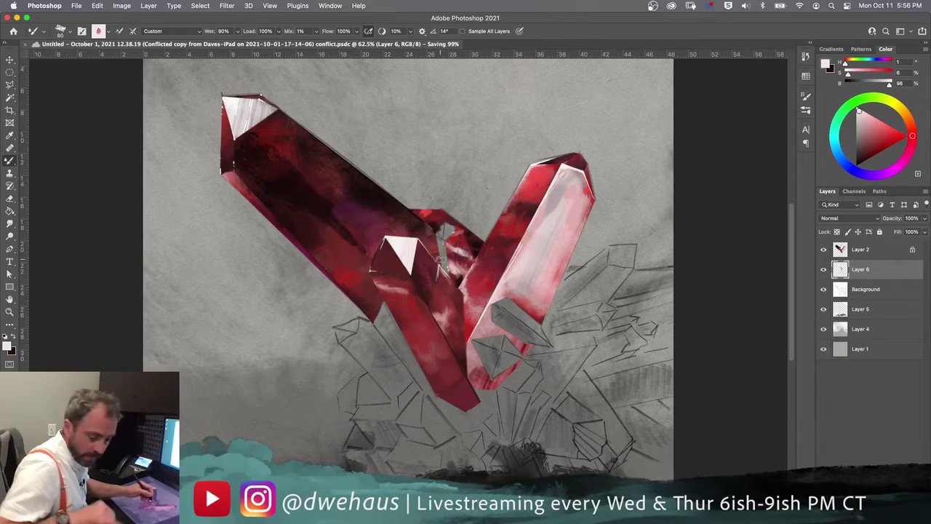
Move the Background sketch layer above Layer 2 and outline the small rear crystal's narrow gray facet with a polygonal lasso selection.
{"action": "key", "text": "l"}
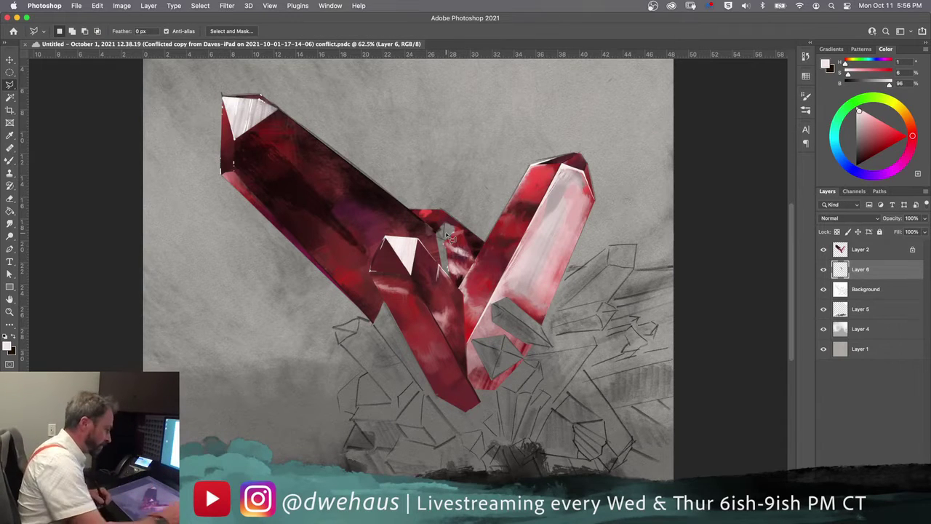
{"action": "scroll", "coordinate": [448, 235], "scroll_direction": "up", "scroll_amount": 5}
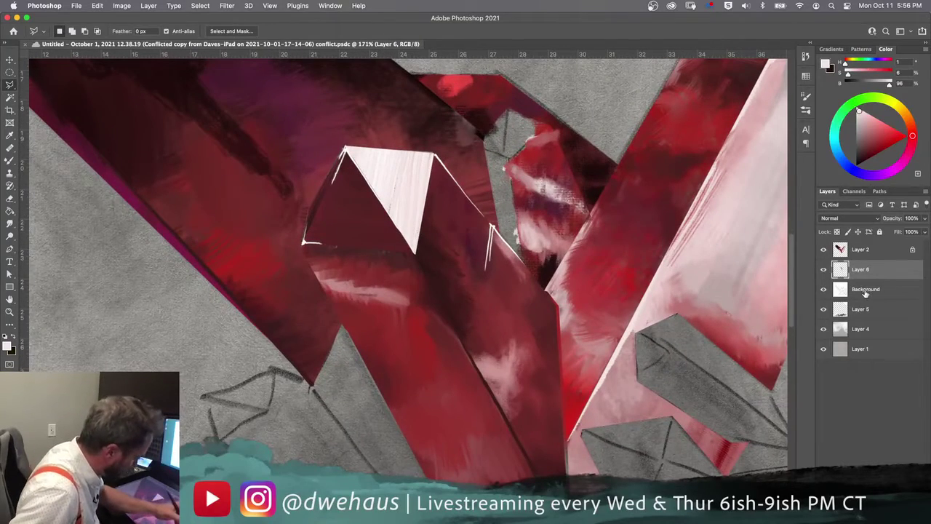
{"action": "left_click_drag", "start_coordinate": [875, 289], "coordinate": [867, 248]}
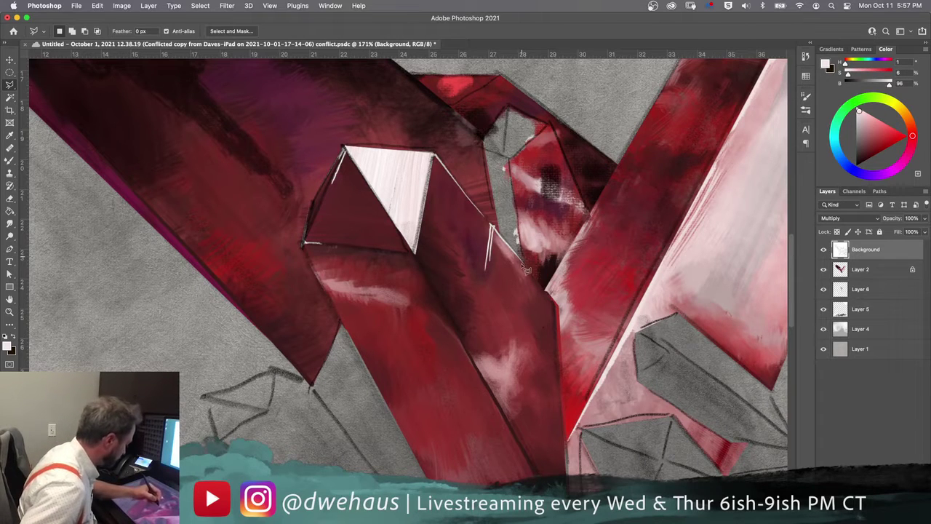
{"action": "mouse_move", "coordinate": [527, 253]}
{"action": "left_mouse_down"}
{"action": "mouse_move", "coordinate": [510, 157]}
{"action": "mouse_move", "coordinate": [476, 147]}
{"action": "mouse_move", "coordinate": [496, 288]}
{"action": "mouse_move", "coordinate": [535, 306]}
{"action": "mouse_move", "coordinate": [531, 283]}
{"action": "left_mouse_up"}
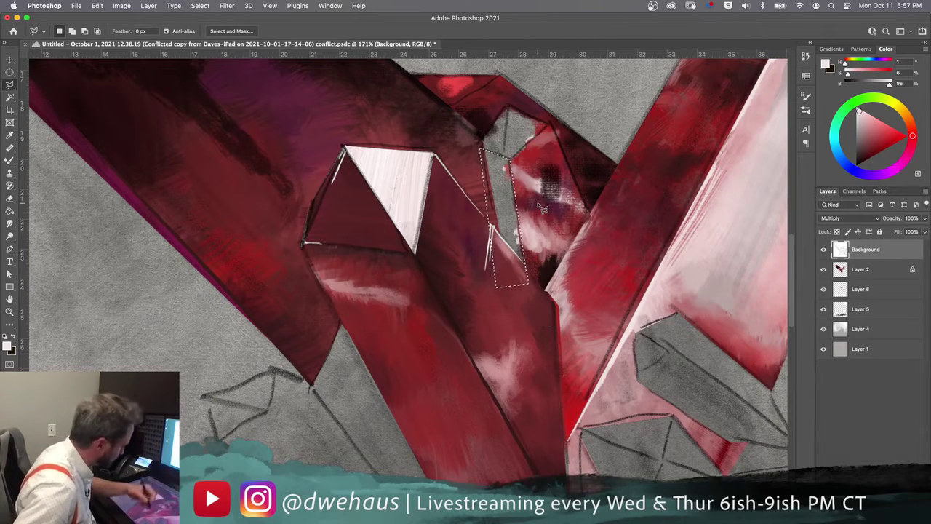
Restore the cleared facet selection and add a polygon around the rear crystal's dark outer facet to it.
{"action": "left_click", "coordinate": [597, 239]}
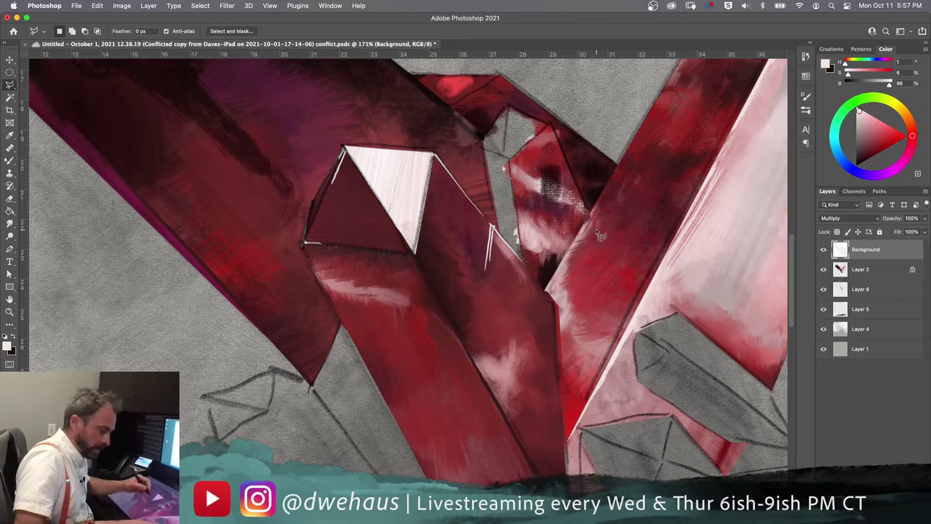
{"action": "key", "text": "super+z"}
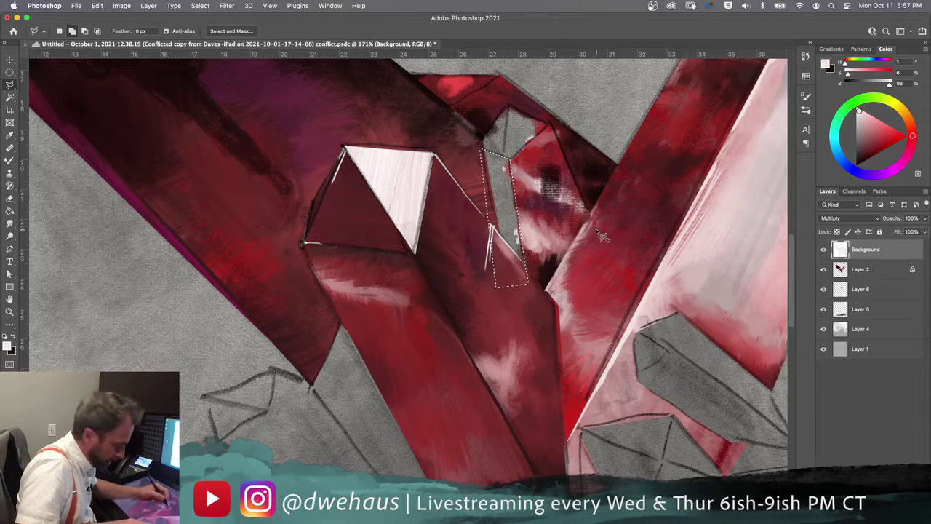
{"action": "left_click", "coordinate": [595, 233], "text": "shift"}
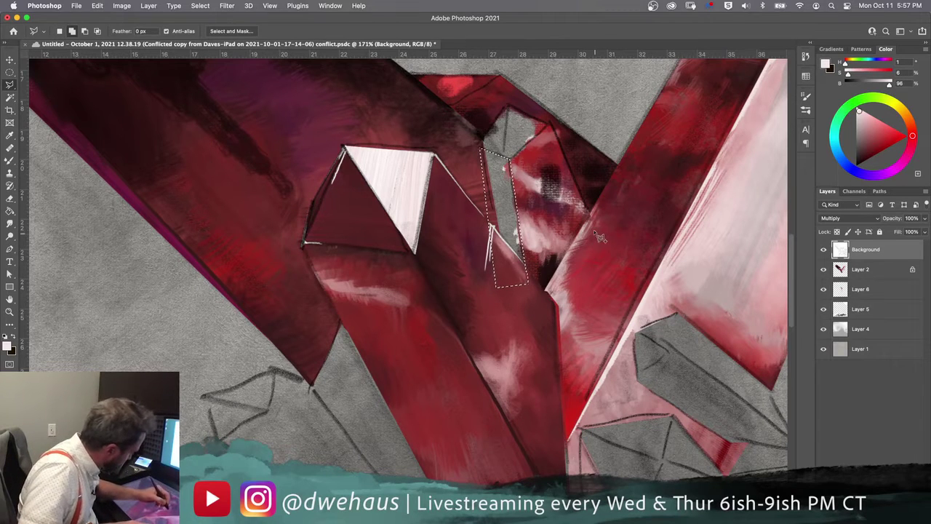
{"action": "left_click", "coordinate": [555, 124]}
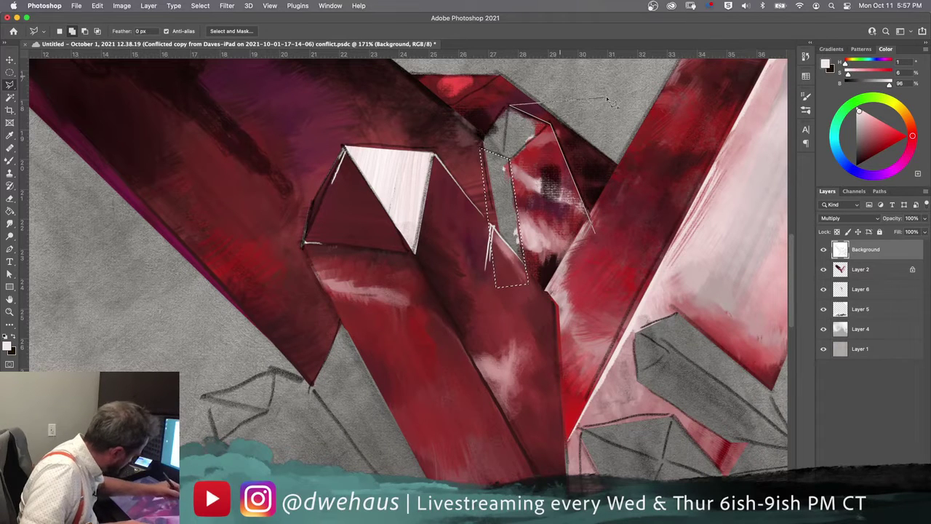
{"action": "left_click", "coordinate": [674, 146]}
{"action": "left_click", "coordinate": [610, 305]}
{"action": "left_click", "coordinate": [598, 236]}
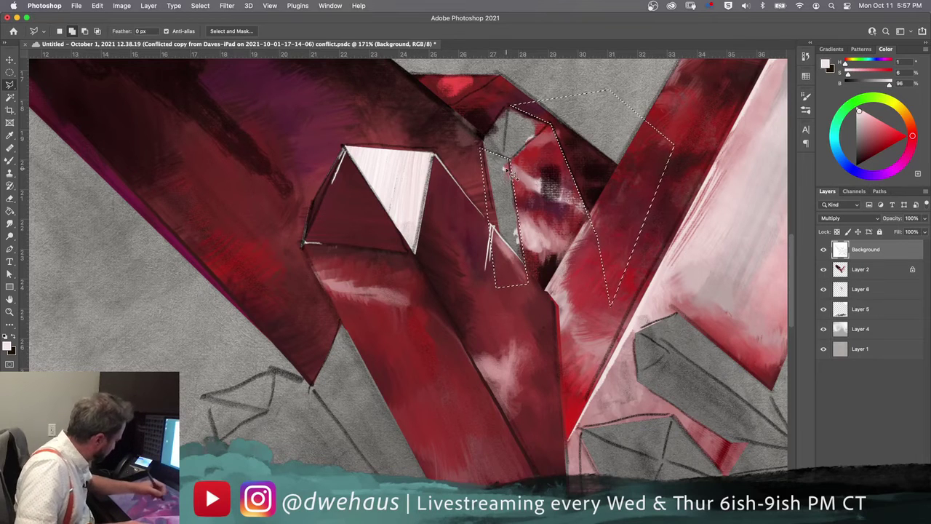
Choose the Kyle's Basic Wet Oil mixer brush from the Real Oils set and clear the selection.
{"action": "key", "text": "b"}
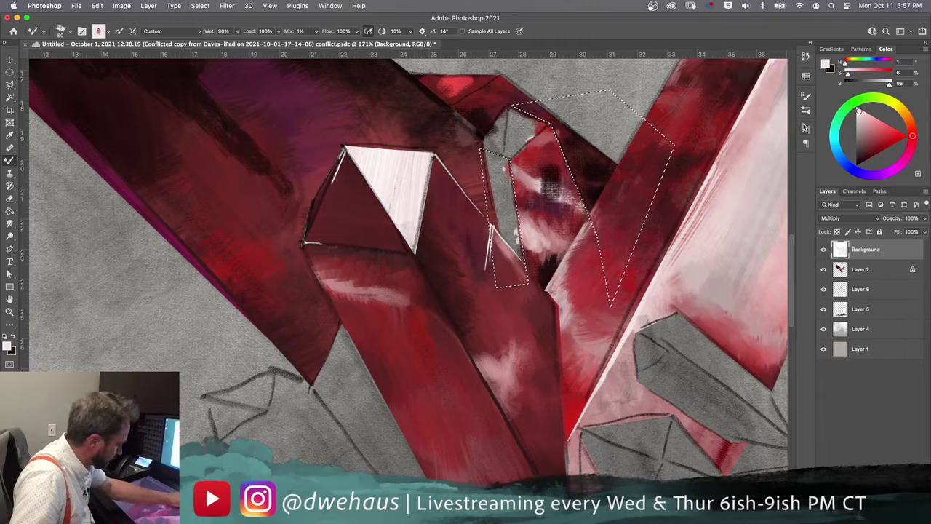
{"action": "left_click", "coordinate": [804, 110]}
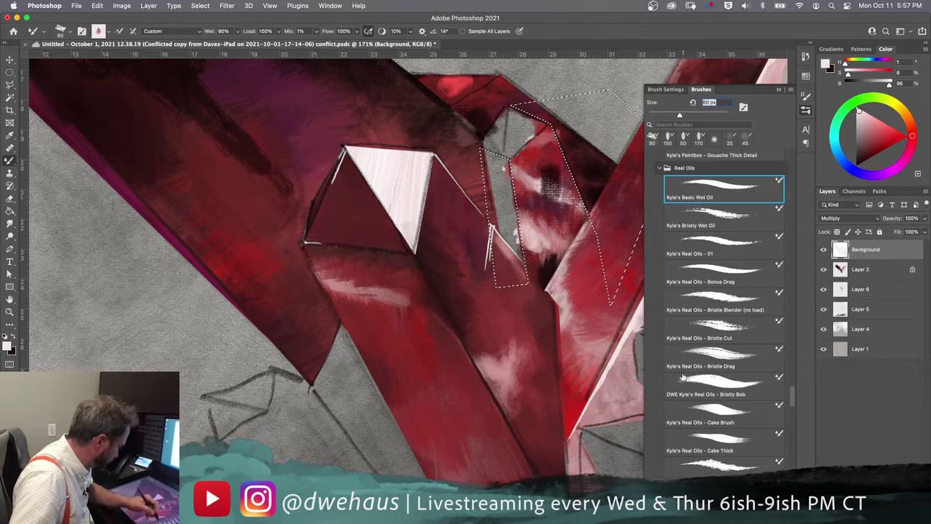
{"action": "left_click", "coordinate": [705, 192]}
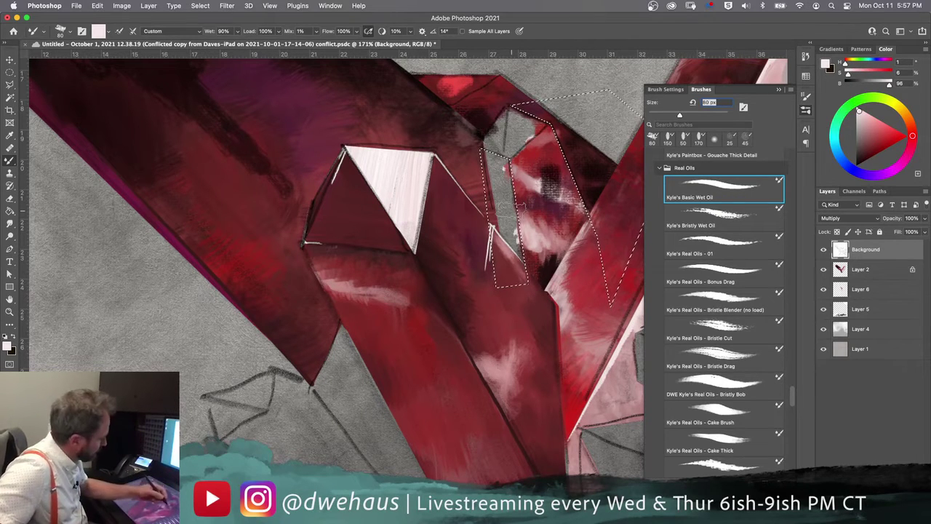
{"action": "key", "text": "super+d"}
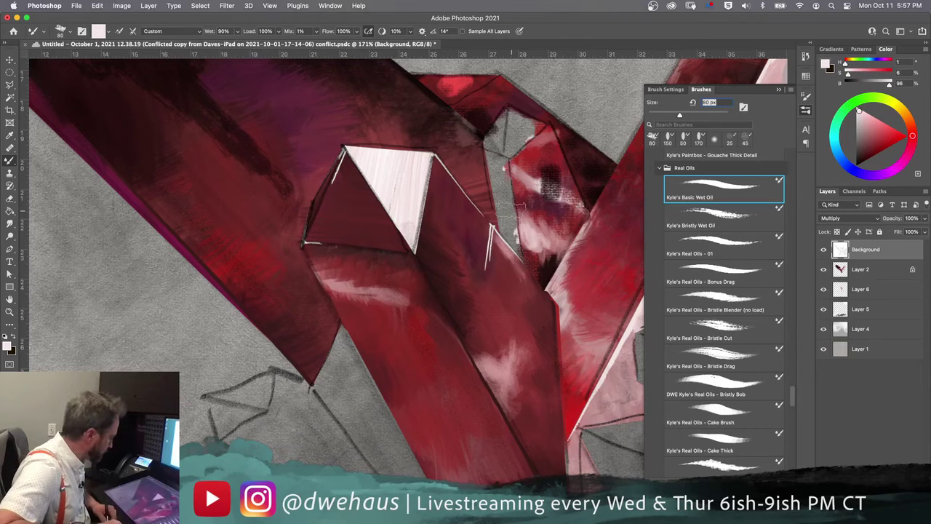
{"action": "left_click", "coordinate": [806, 111]}
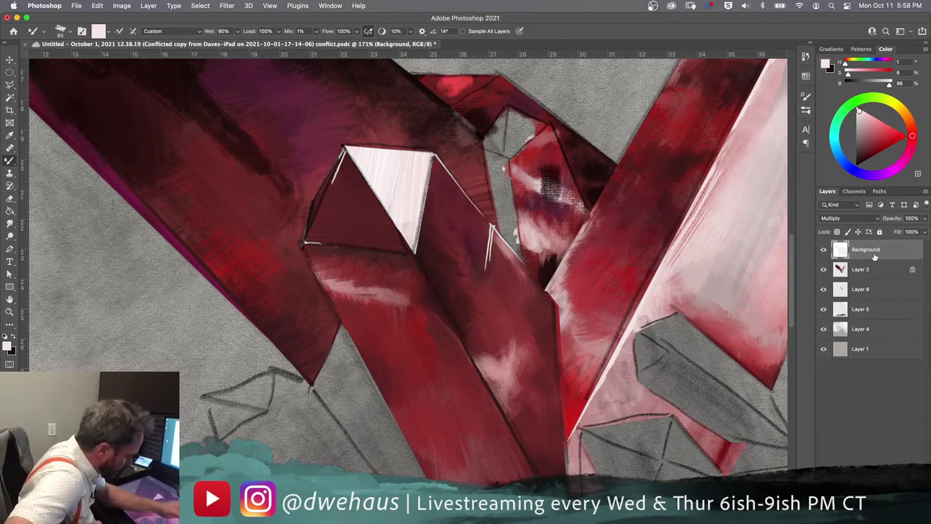
Move the Background sketch layer back beneath Layer 6 and make Layer 6 active.
{"action": "left_click_drag", "start_coordinate": [875, 256], "coordinate": [874, 305]}
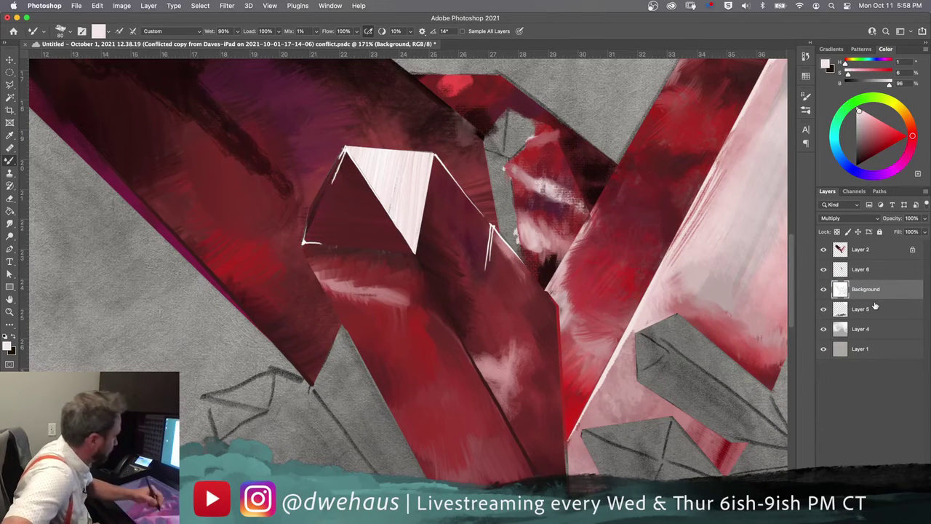
{"action": "left_click", "coordinate": [860, 270]}
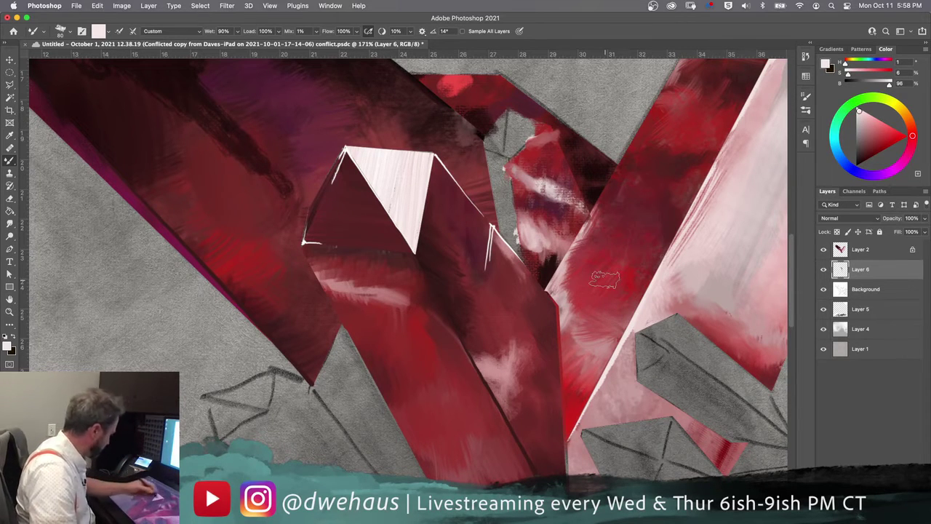
Cover the small rear crystal's narrow gray facet with dark red sampled from the large crystal beside it, after a first near-white stroke.
{"action": "scroll", "coordinate": [604, 280], "scroll_direction": "down", "scroll_amount": 5}
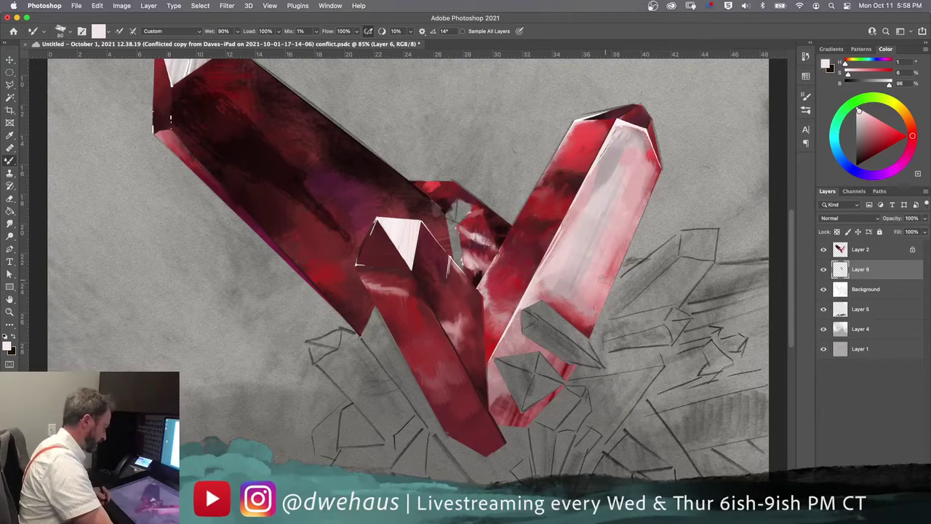
{"action": "scroll", "coordinate": [402, 285], "scroll_direction": "up", "scroll_amount": 5}
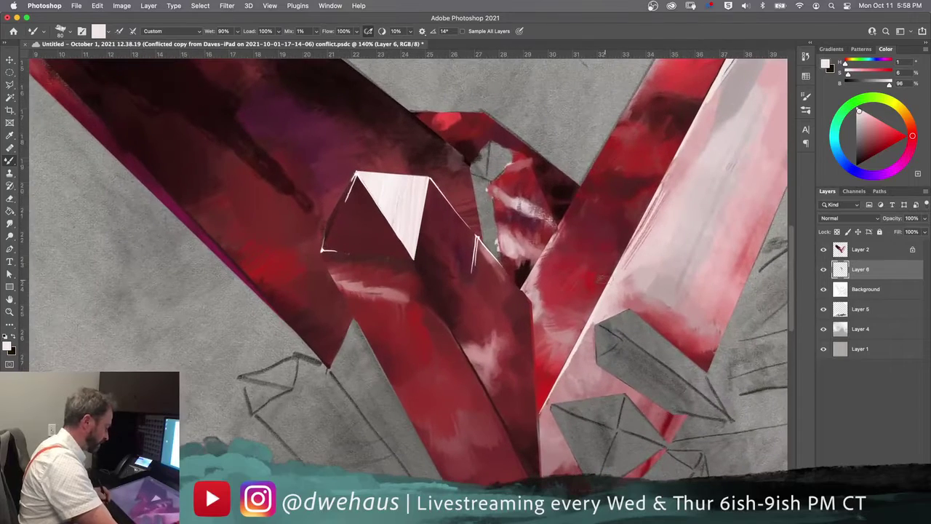
{"action": "left_click_drag", "start_coordinate": [483, 209], "coordinate": [486, 180]}
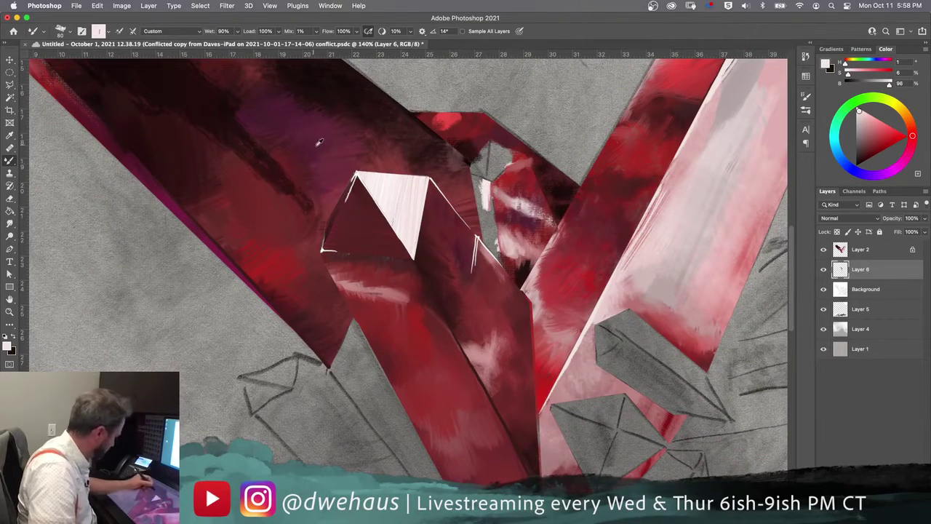
{"action": "left_click", "coordinate": [626, 187], "text": "alt"}
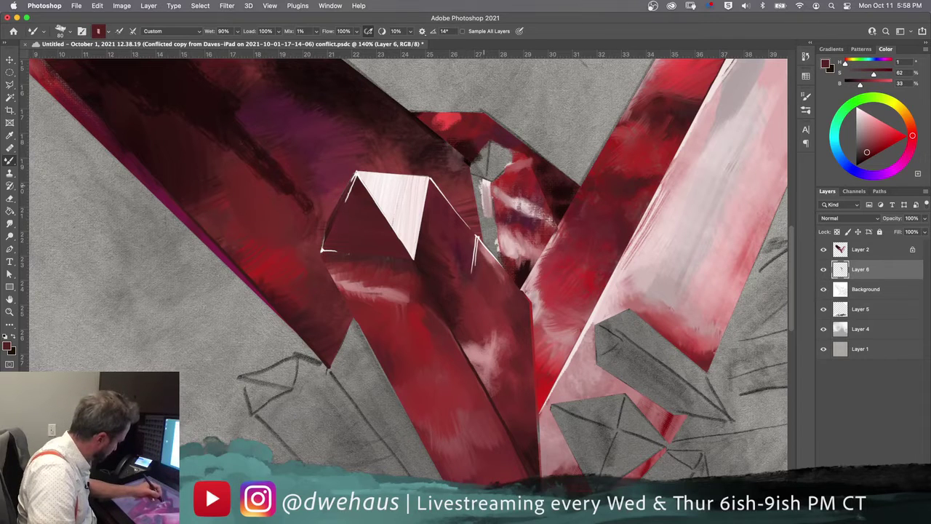
{"action": "mouse_move", "coordinate": [483, 183]}
{"action": "left_mouse_down"}
{"action": "mouse_move", "coordinate": [498, 256]}
{"action": "mouse_move", "coordinate": [476, 229]}
{"action": "mouse_move", "coordinate": [483, 198]}
{"action": "mouse_move", "coordinate": [489, 208]}
{"action": "mouse_move", "coordinate": [479, 208]}
{"action": "left_mouse_up"}
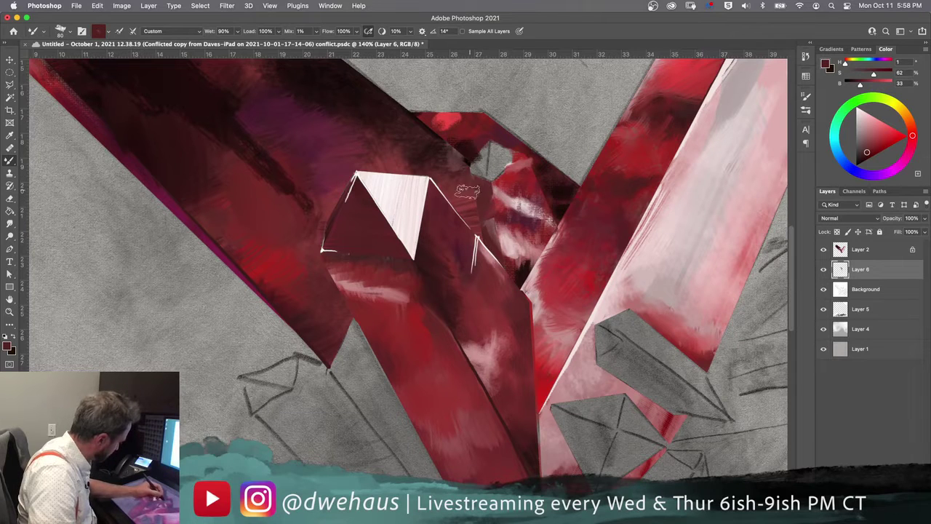
{"action": "mouse_move", "coordinate": [473, 205]}
{"action": "left_mouse_down"}
{"action": "mouse_move", "coordinate": [490, 233]}
{"action": "mouse_move", "coordinate": [483, 205]}
{"action": "left_mouse_up"}
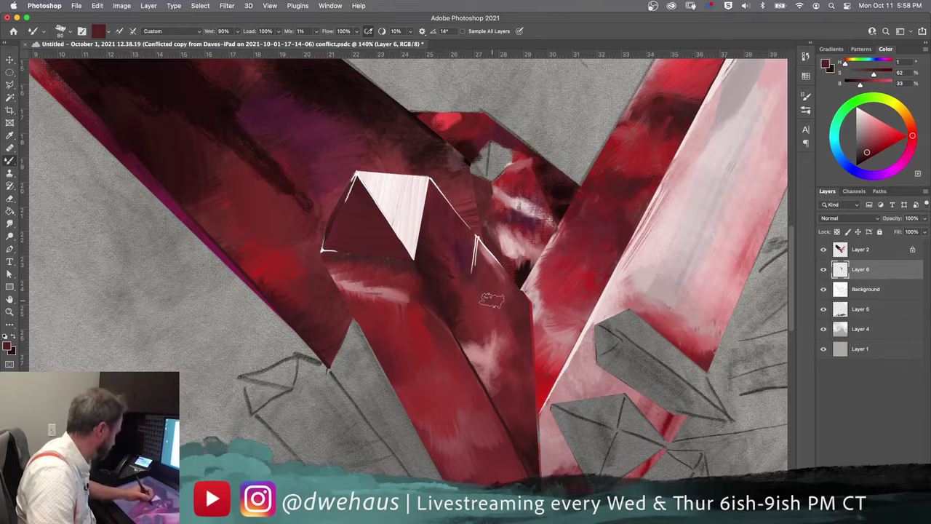
Vary the narrow facet's color with bright red, dark plum and near-black tones sampled from the surrounding crystals.
{"action": "left_click", "coordinate": [581, 272], "text": "alt"}
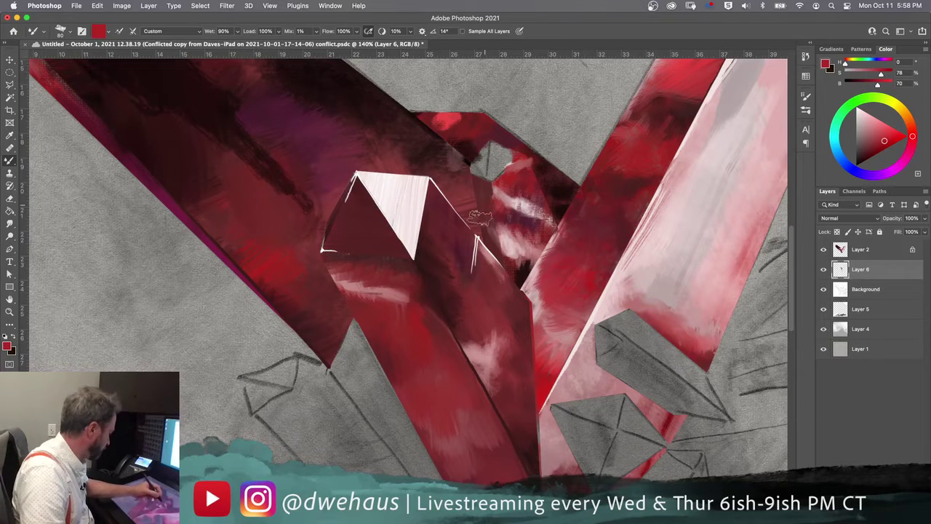
{"action": "mouse_move", "coordinate": [484, 200]}
{"action": "left_mouse_down"}
{"action": "mouse_move", "coordinate": [477, 176]}
{"action": "mouse_move", "coordinate": [488, 182]}
{"action": "left_mouse_up"}
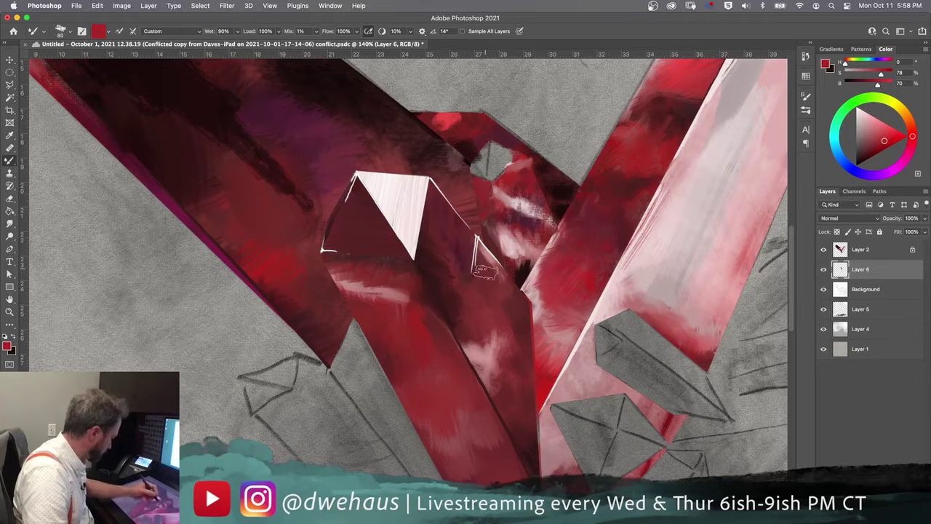
{"action": "left_click", "coordinate": [663, 116], "text": "alt"}
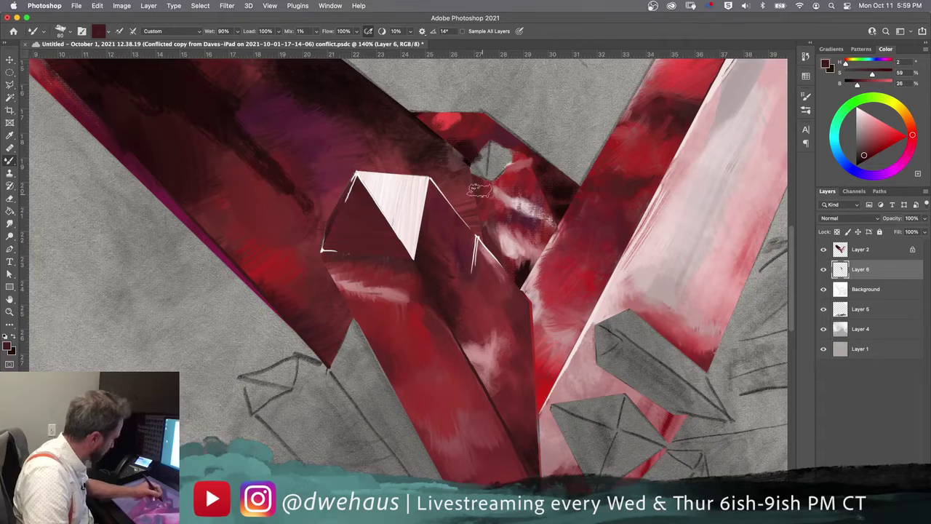
{"action": "left_click", "coordinate": [322, 145], "text": "alt"}
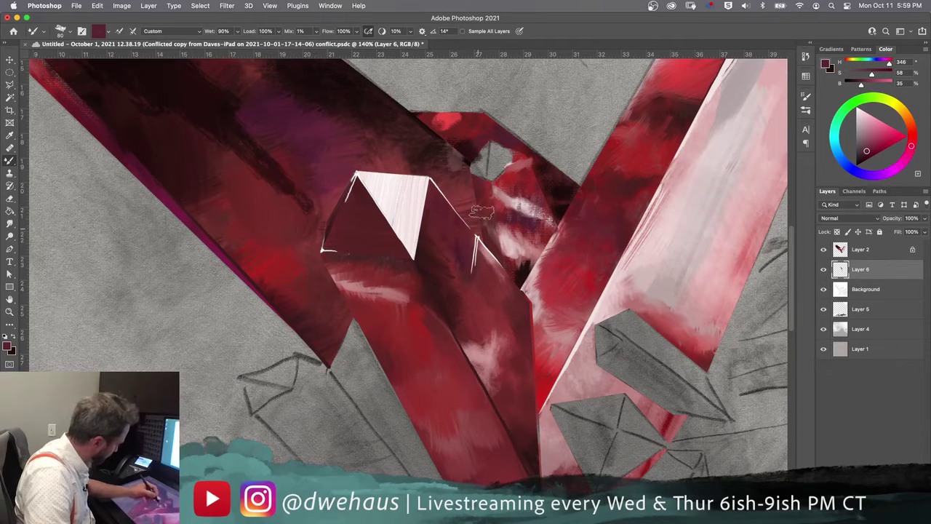
{"action": "left_click", "coordinate": [520, 270], "text": "alt"}
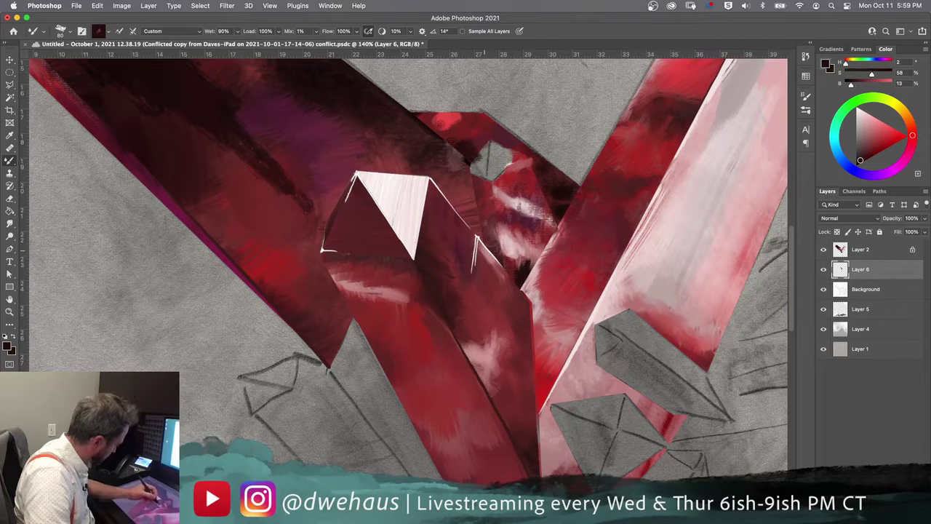
{"action": "left_click", "coordinate": [486, 207], "text": "alt"}
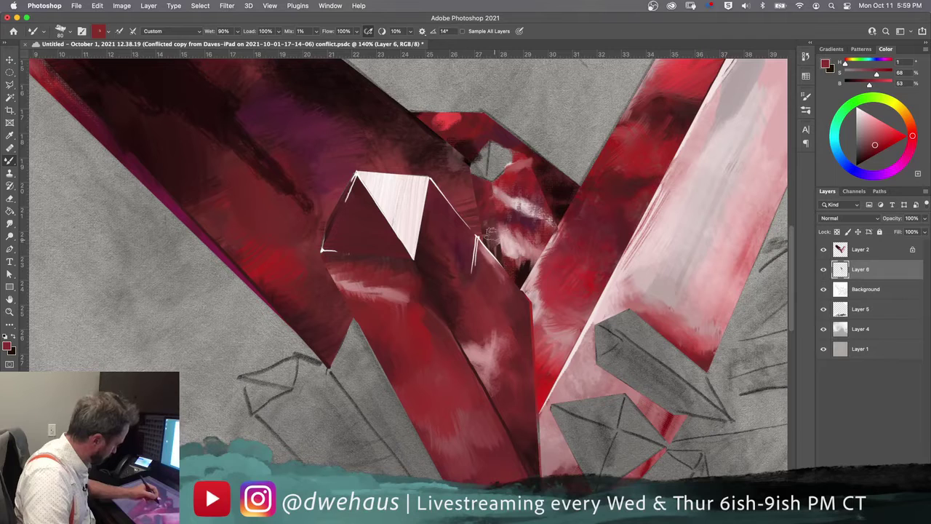
Refine the narrow facet's shading with more dark and mid reds sampled from the neighboring crystals.
{"action": "left_click", "coordinate": [437, 266], "text": "alt"}
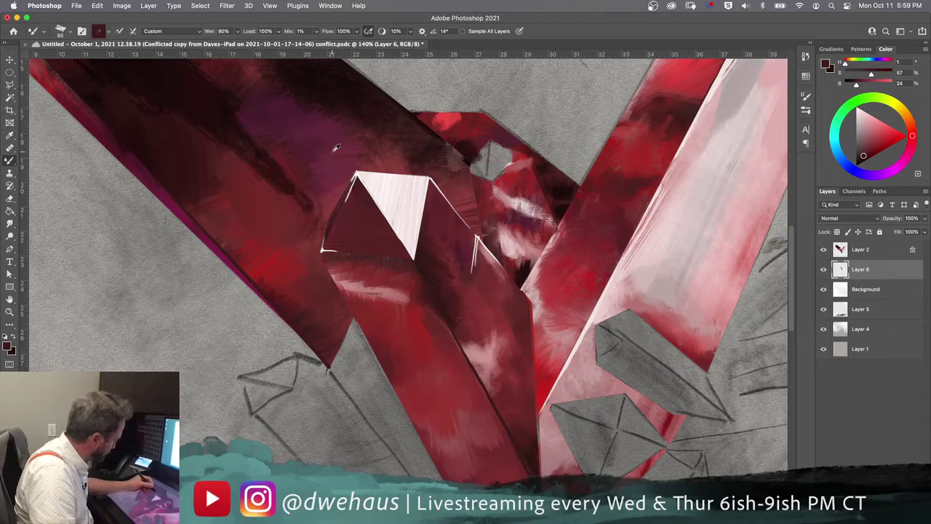
{"action": "left_click", "coordinate": [275, 241], "text": "alt"}
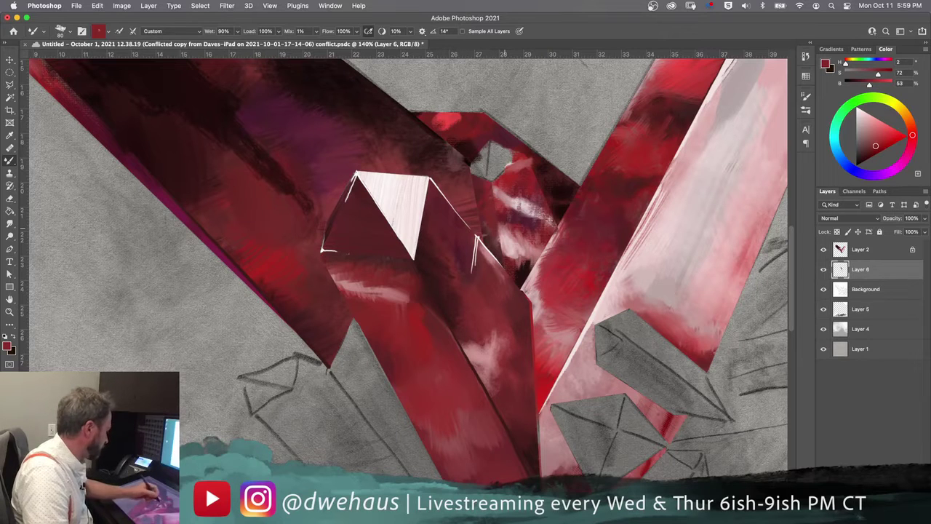
{"action": "left_click", "coordinate": [680, 113], "text": "alt"}
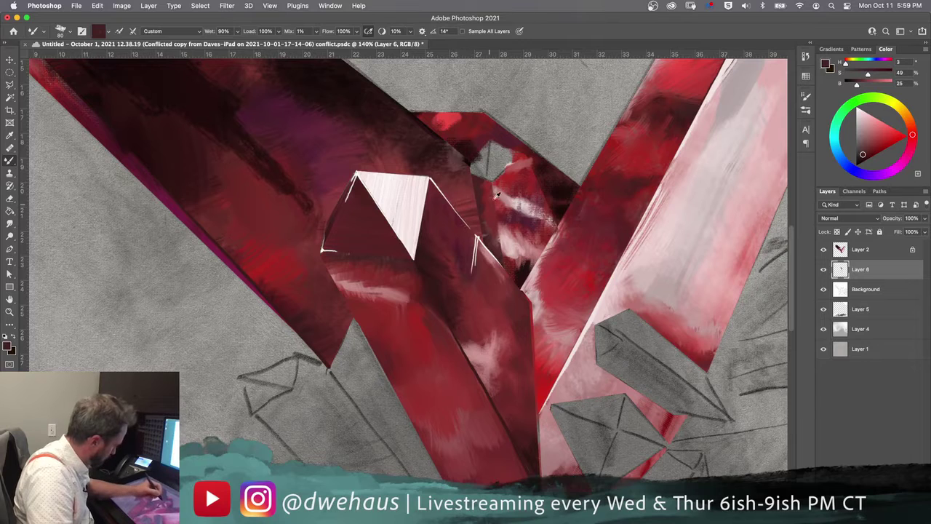
{"action": "left_click", "coordinate": [526, 180], "text": "alt"}
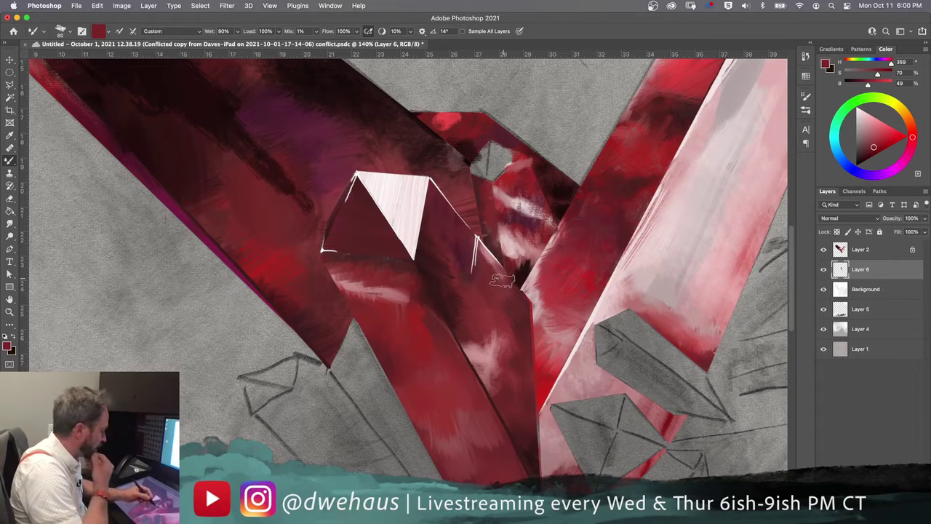
Choose the Kyle's Paintbox - Thrash Blend smudge brush and reduce its size to 90 px.
{"action": "left_click", "coordinate": [805, 112]}
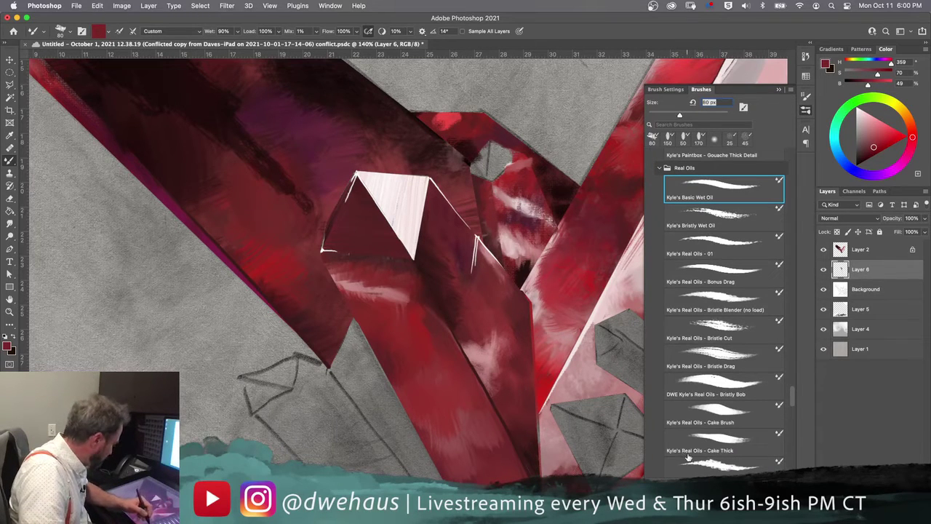
{"action": "mouse_move", "coordinate": [795, 402]}
{"action": "left_mouse_down"}
{"action": "mouse_move", "coordinate": [791, 157]}
{"action": "mouse_move", "coordinate": [794, 177]}
{"action": "left_mouse_up"}
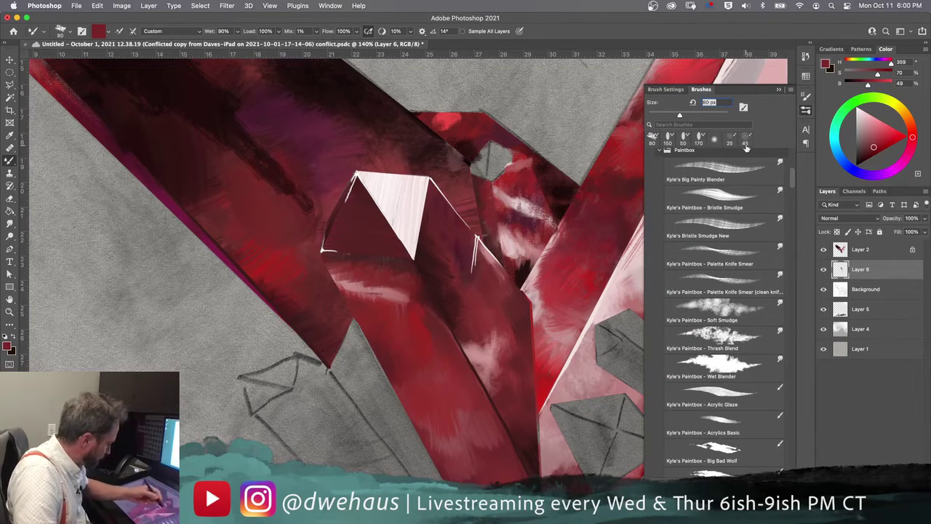
{"action": "left_click", "coordinate": [720, 336]}
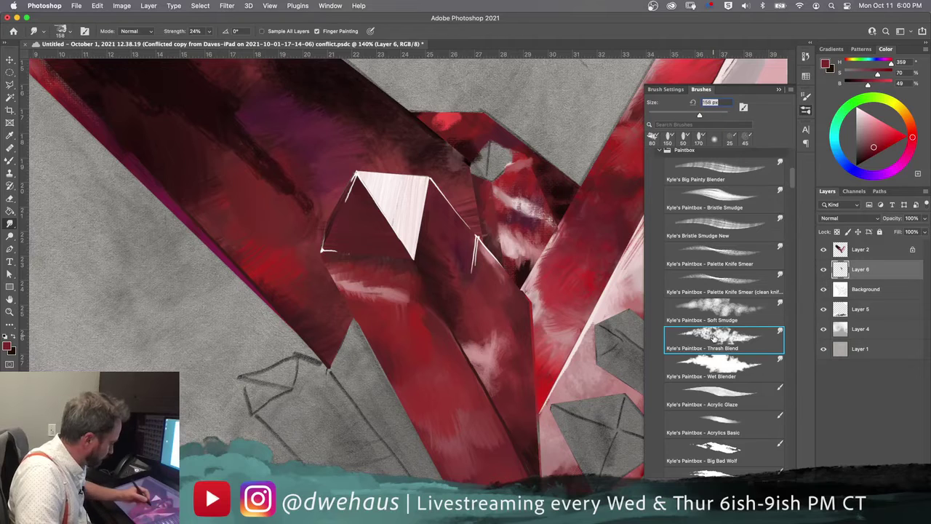
{"action": "left_click", "coordinate": [774, 327]}
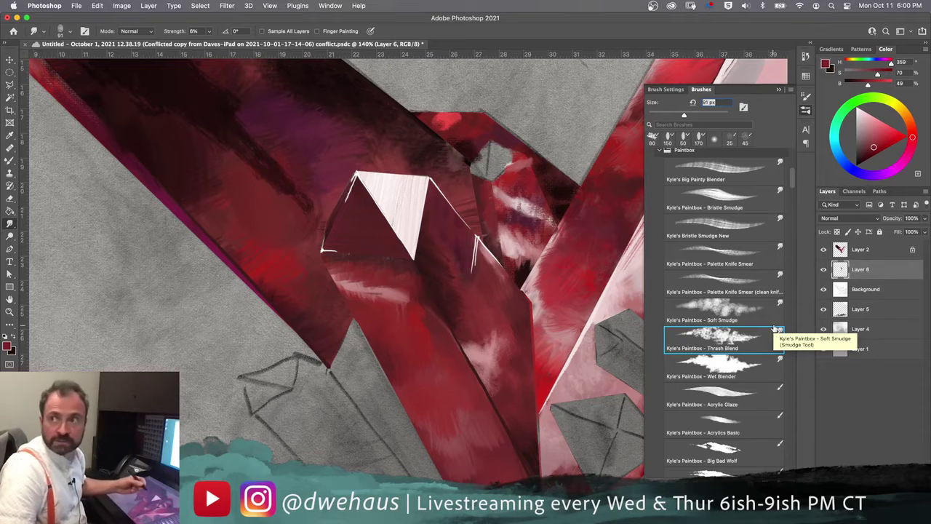
{"action": "mouse_move", "coordinate": [502, 262]}
{"action": "left_mouse_down"}
{"action": "mouse_move", "coordinate": [513, 308]}
{"action": "mouse_move", "coordinate": [513, 283]}
{"action": "left_mouse_up"}
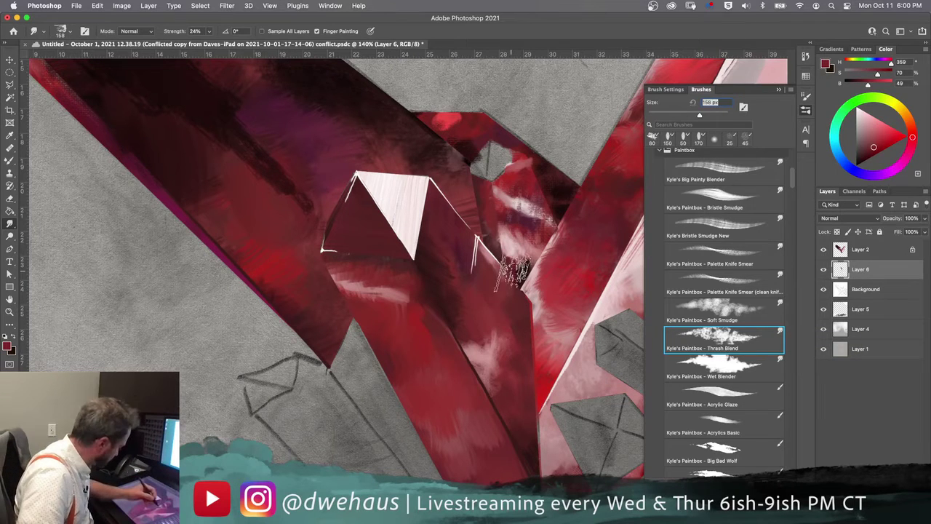
{"action": "key", "text": "bracketleft"}
{"action": "key", "text": "bracketleft"}
{"action": "key", "text": "bracketleft"}
{"action": "key", "text": "bracketleft"}
{"action": "key", "text": "bracketleft"}
{"action": "key", "text": "bracketleft"}
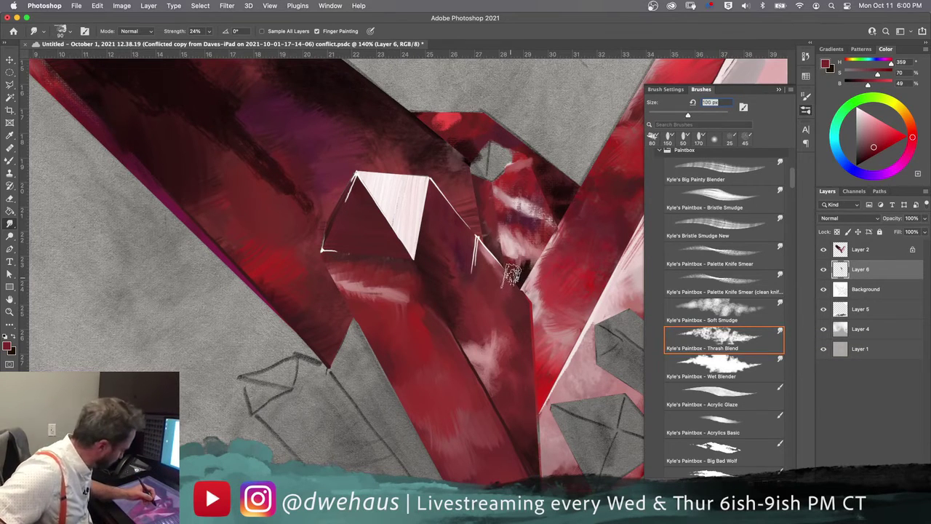
{"action": "key", "text": "bracketleft"}
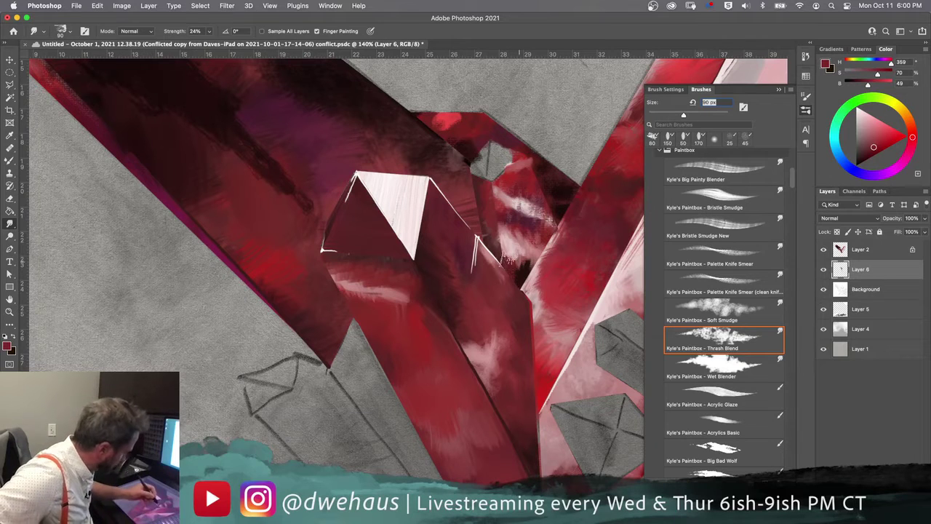
Smudge the paint on the small rear crystal's facets, show the selection edges and invert the selection.
{"action": "mouse_move", "coordinate": [511, 264]}
{"action": "left_mouse_down"}
{"action": "mouse_move", "coordinate": [511, 291]}
{"action": "mouse_move", "coordinate": [518, 224]}
{"action": "mouse_move", "coordinate": [544, 224]}
{"action": "mouse_move", "coordinate": [512, 222]}
{"action": "mouse_move", "coordinate": [546, 208]}
{"action": "mouse_move", "coordinate": [522, 188]}
{"action": "mouse_move", "coordinate": [525, 172]}
{"action": "mouse_move", "coordinate": [513, 175]}
{"action": "mouse_move", "coordinate": [523, 185]}
{"action": "mouse_move", "coordinate": [516, 211]}
{"action": "left_mouse_up"}
{"action": "mouse_move", "coordinate": [522, 218]}
{"action": "left_mouse_down"}
{"action": "mouse_move", "coordinate": [512, 291]}
{"action": "mouse_move", "coordinate": [511, 219]}
{"action": "mouse_move", "coordinate": [516, 256]}
{"action": "mouse_move", "coordinate": [511, 222]}
{"action": "mouse_move", "coordinate": [529, 181]}
{"action": "mouse_move", "coordinate": [513, 179]}
{"action": "mouse_move", "coordinate": [499, 193]}
{"action": "mouse_move", "coordinate": [542, 229]}
{"action": "mouse_move", "coordinate": [532, 233]}
{"action": "mouse_move", "coordinate": [548, 234]}
{"action": "mouse_move", "coordinate": [516, 208]}
{"action": "mouse_move", "coordinate": [538, 218]}
{"action": "mouse_move", "coordinate": [520, 211]}
{"action": "mouse_move", "coordinate": [531, 218]}
{"action": "mouse_move", "coordinate": [540, 205]}
{"action": "mouse_move", "coordinate": [547, 218]}
{"action": "mouse_move", "coordinate": [537, 201]}
{"action": "mouse_move", "coordinate": [547, 219]}
{"action": "mouse_move", "coordinate": [553, 207]}
{"action": "mouse_move", "coordinate": [534, 195]}
{"action": "mouse_move", "coordinate": [547, 231]}
{"action": "mouse_move", "coordinate": [513, 217]}
{"action": "mouse_move", "coordinate": [540, 218]}
{"action": "mouse_move", "coordinate": [534, 233]}
{"action": "mouse_move", "coordinate": [553, 211]}
{"action": "mouse_move", "coordinate": [516, 176]}
{"action": "mouse_move", "coordinate": [528, 193]}
{"action": "mouse_move", "coordinate": [537, 182]}
{"action": "mouse_move", "coordinate": [518, 166]}
{"action": "mouse_move", "coordinate": [553, 233]}
{"action": "mouse_move", "coordinate": [581, 254]}
{"action": "left_mouse_up"}
{"action": "key", "text": "super+h"}
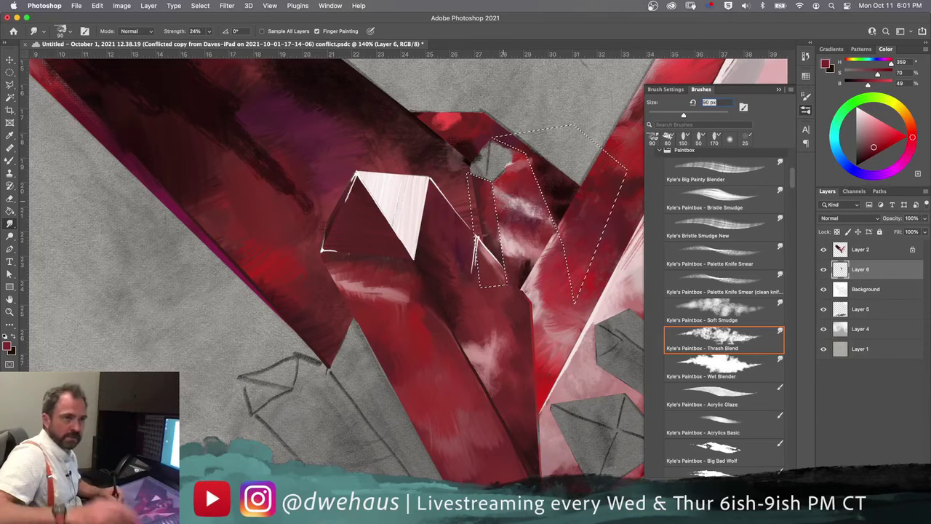
{"action": "key", "text": "shift+super+i"}
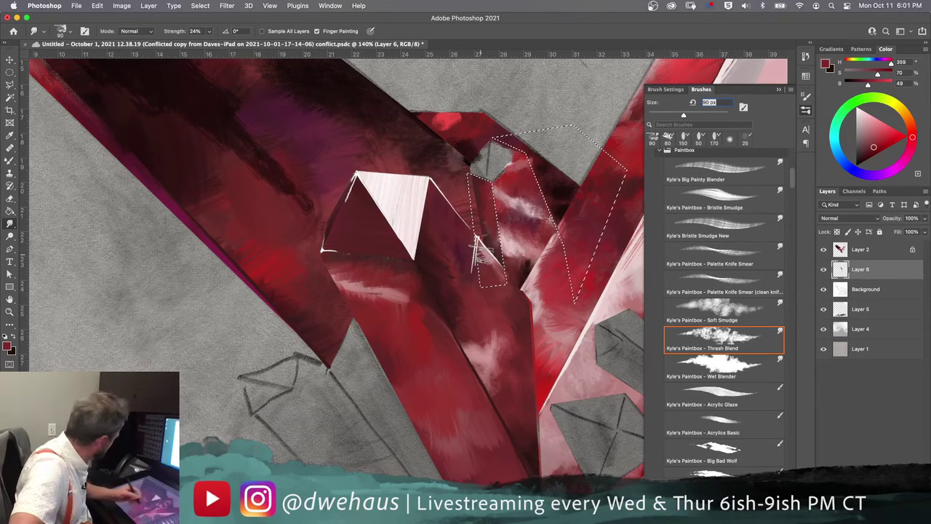
Switch to the DWE Kyle's Real Oils - Bristly Bob mixer brush from the Real Oils set.
{"action": "key", "text": "b"}
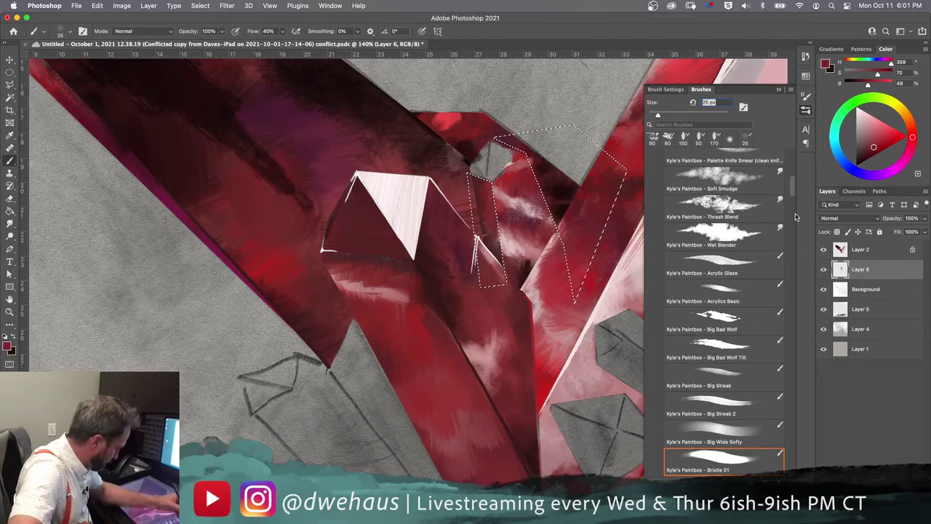
{"action": "left_click_drag", "start_coordinate": [791, 185], "coordinate": [792, 400]}
{"action": "left_click", "coordinate": [705, 385]}
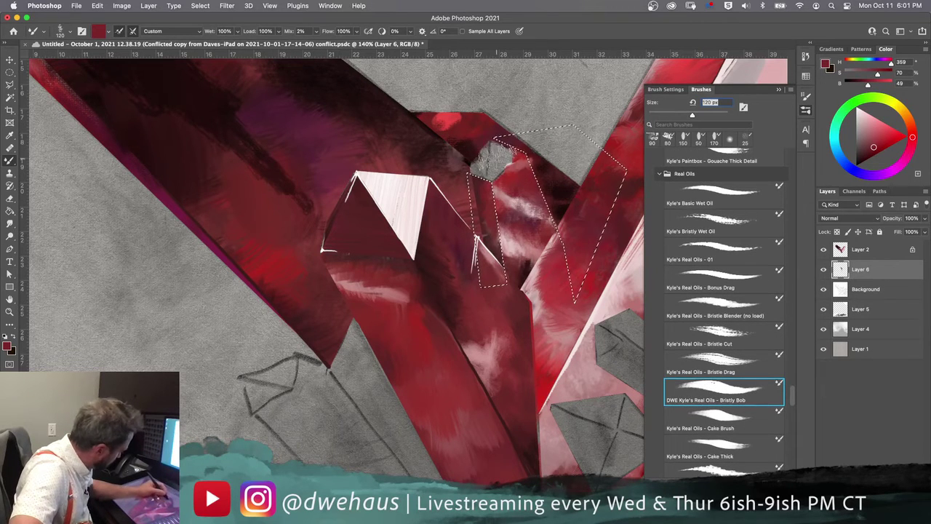
Touch up the rear crystal's middle facet at a 40 px brush size, sampling near-black from its outer facet, and clear the selection.
{"action": "key", "text": "bracketleft"}
{"action": "key", "text": "bracketleft"}
{"action": "key", "text": "bracketleft"}
{"action": "key", "text": "bracketleft"}
{"action": "key", "text": "bracketleft"}
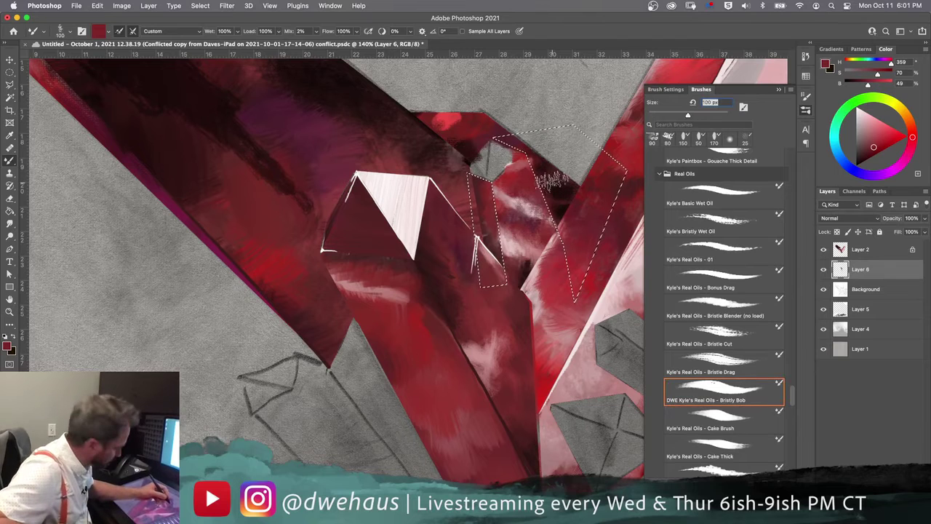
{"action": "left_click", "coordinate": [561, 188], "text": "alt"}
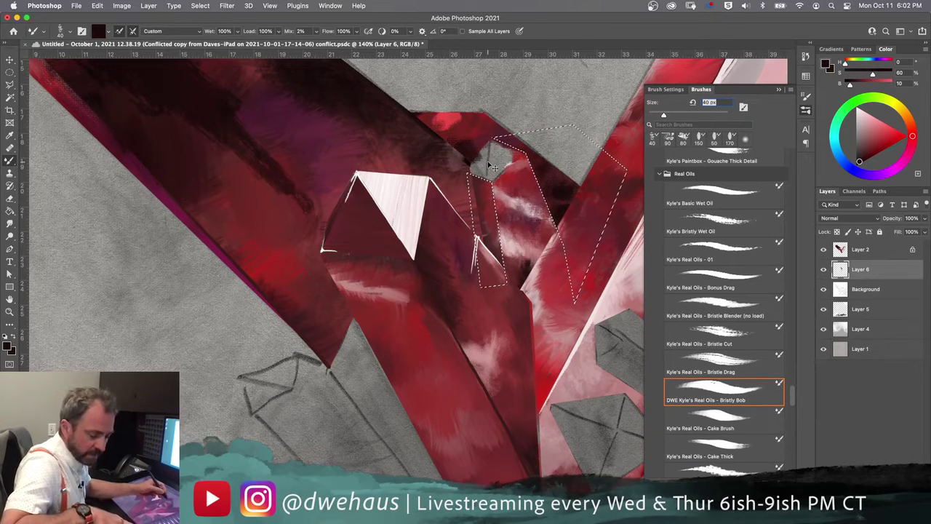
{"action": "key", "text": "super+d"}
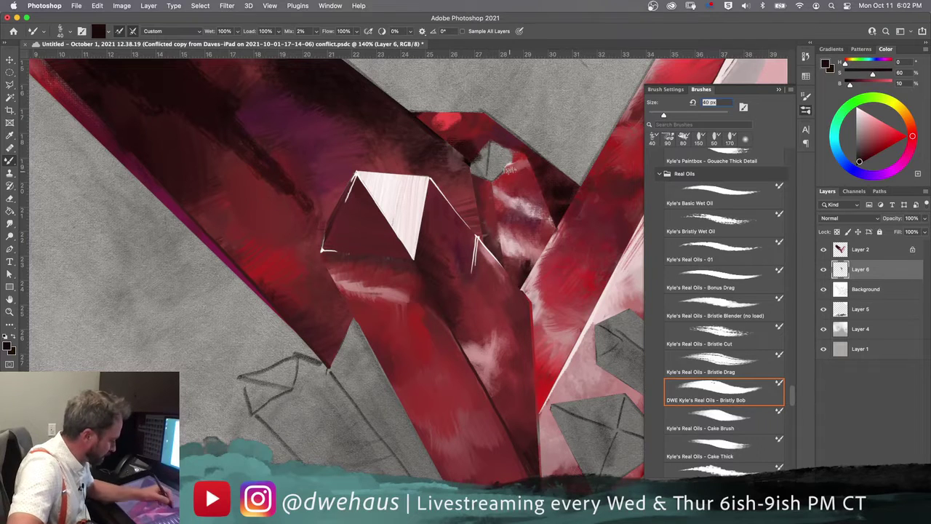
Lasso the rear crystal's gray tip facet with the Background sketch raised above Layer 2, hide the selection edges and return the sketch beneath Layer 6.
{"action": "left_click_drag", "start_coordinate": [865, 289], "coordinate": [866, 248]}
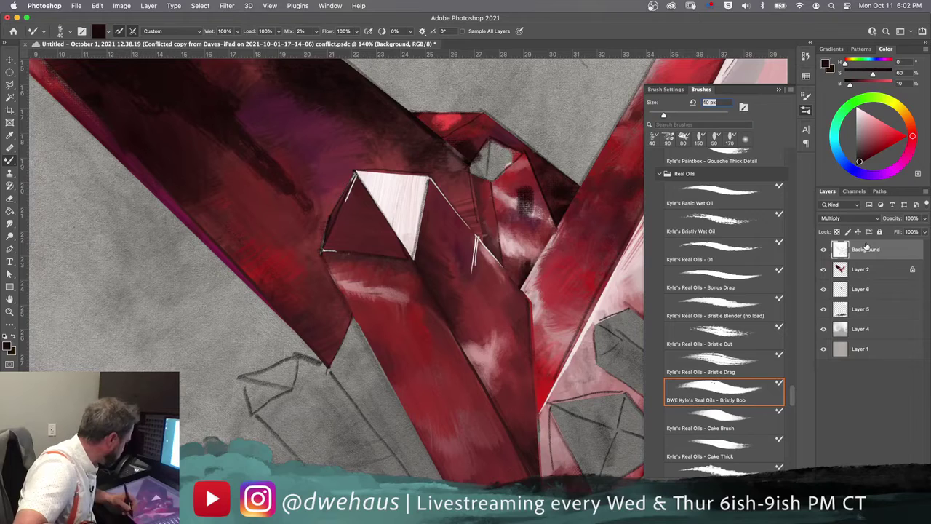
{"action": "key", "text": "l"}
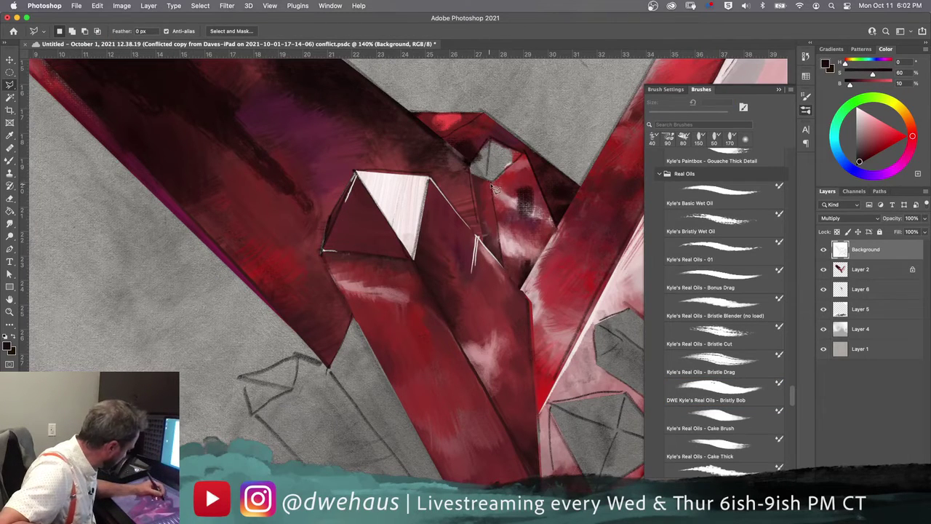
{"action": "mouse_move", "coordinate": [494, 188]}
{"action": "left_mouse_down"}
{"action": "mouse_move", "coordinate": [524, 156]}
{"action": "mouse_move", "coordinate": [509, 140]}
{"action": "mouse_move", "coordinate": [491, 138]}
{"action": "mouse_move", "coordinate": [495, 188]}
{"action": "left_mouse_up"}
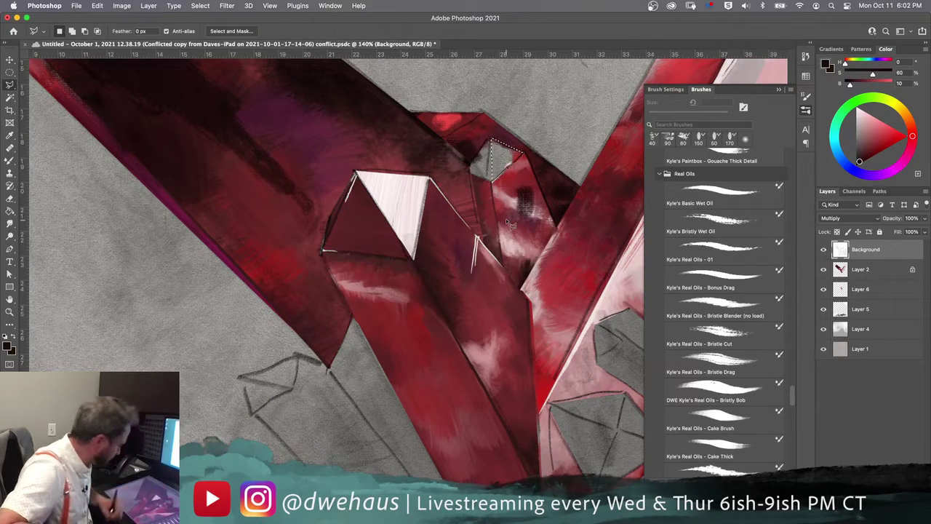
{"action": "key", "text": "super+h"}
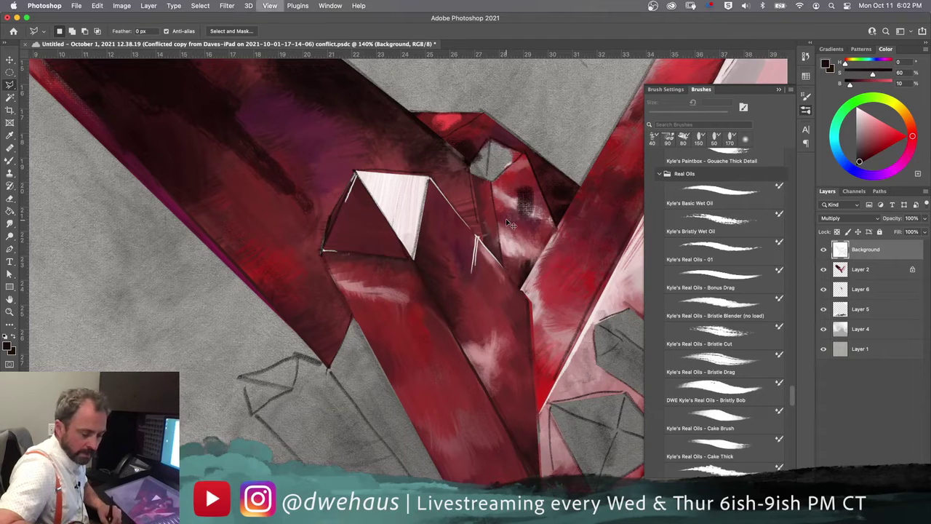
{"action": "left_click_drag", "start_coordinate": [869, 255], "coordinate": [873, 300]}
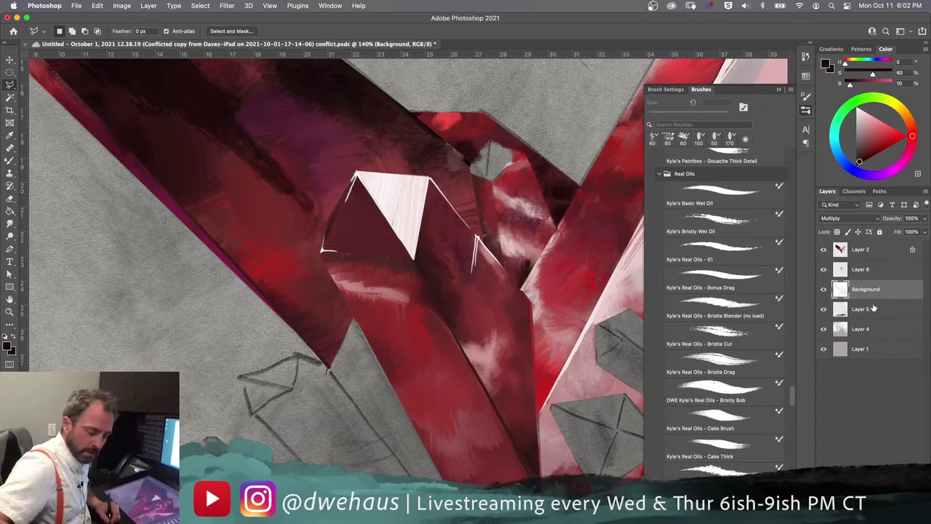
Set up the DWE Kyle's Real Oils - Bristly Bob mixer brush at 125 px for painting the rear crystal.
{"action": "key", "text": "super+minus"}
{"action": "key", "text": "super+minus"}
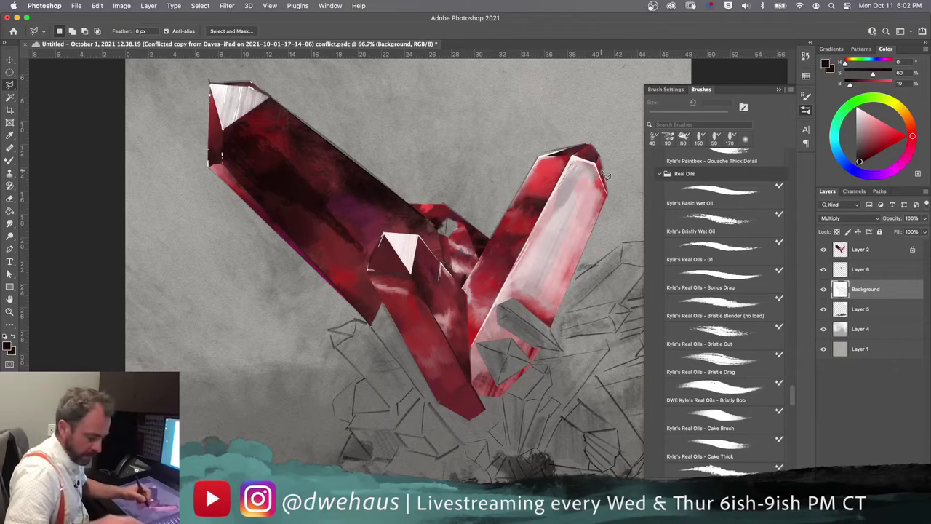
{"action": "key", "text": "b"}
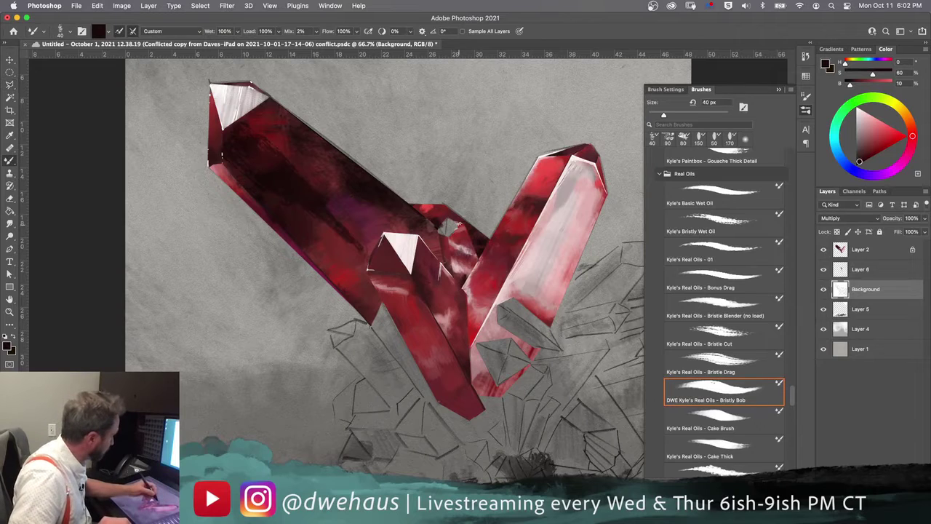
{"action": "key", "text": "bracketright"}
{"action": "key", "text": "bracketright"}
{"action": "key", "text": "bracketright"}
{"action": "key", "text": "bracketright"}
{"action": "key", "text": "bracketright"}
{"action": "key", "text": "bracketright"}
{"action": "key", "text": "bracketright"}
{"action": "key", "text": "bracketright"}
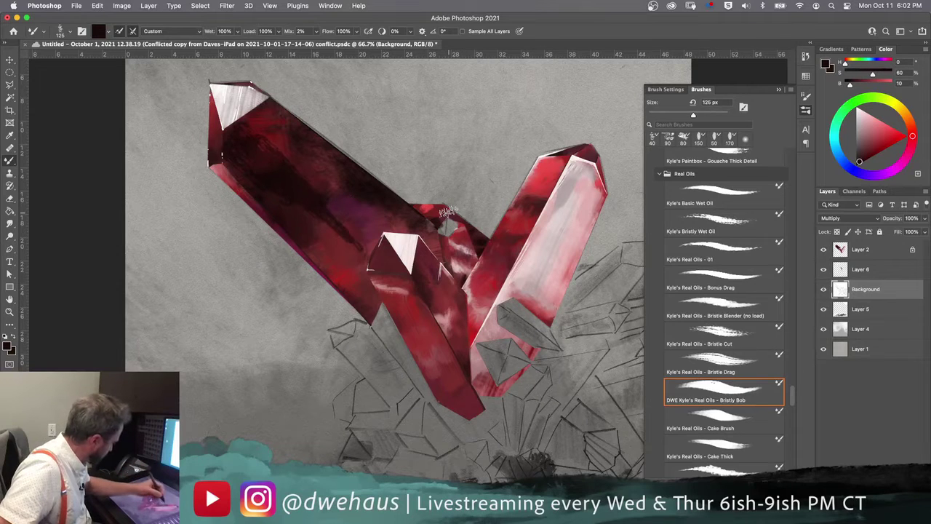
Paint the rear crystal's lassoed tip facet on Layer 6 using dark red and near-black sampled from the large crystals, undoing the last strokes.
{"action": "left_click", "coordinate": [530, 207], "text": "alt"}
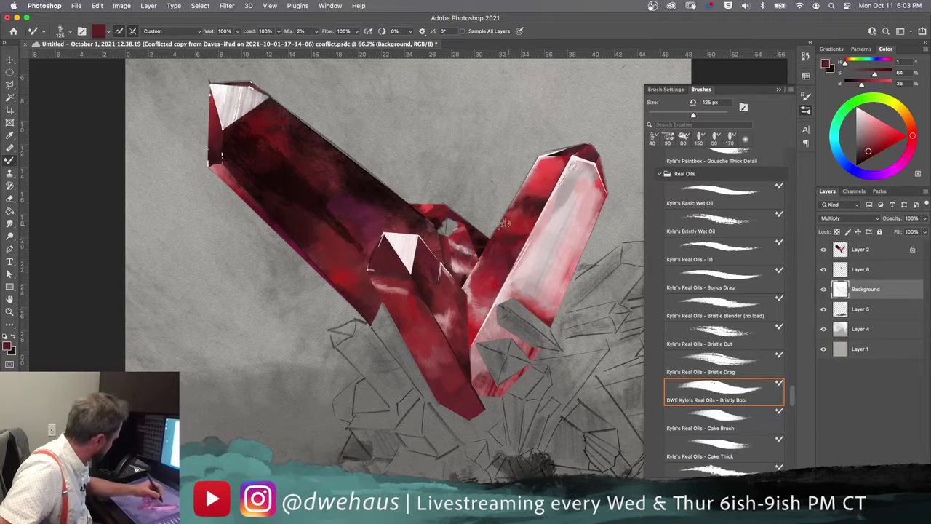
{"action": "left_click", "coordinate": [593, 157], "text": "alt"}
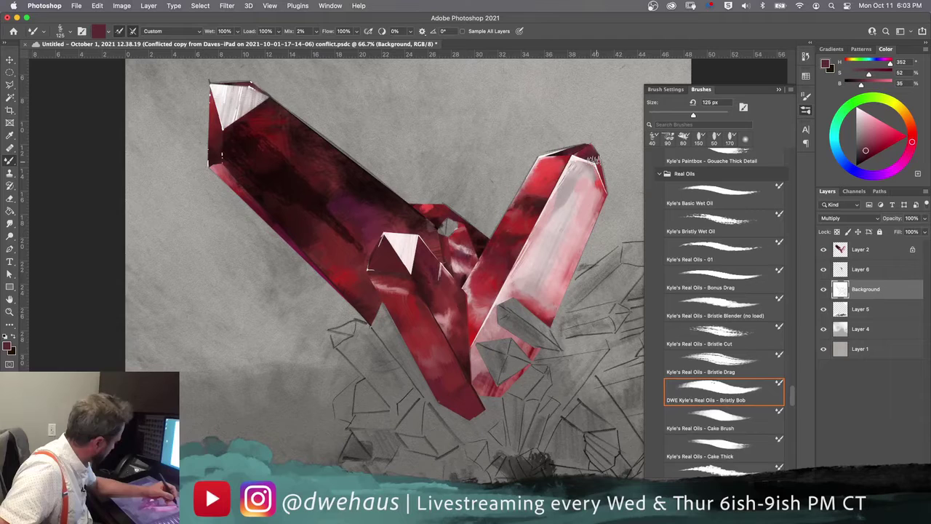
{"action": "key", "text": "alt+period"}
{"action": "left_click", "coordinate": [592, 151], "text": "alt"}
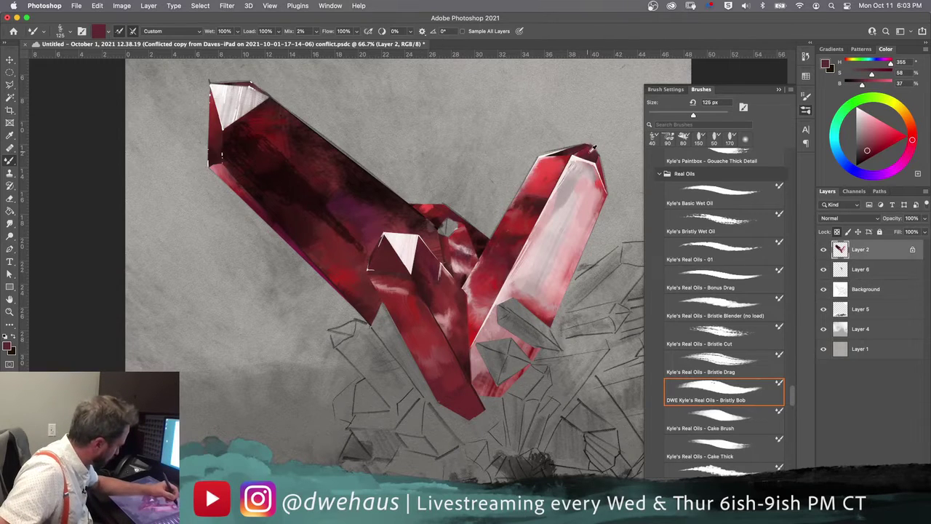
{"action": "left_click", "coordinate": [865, 275]}
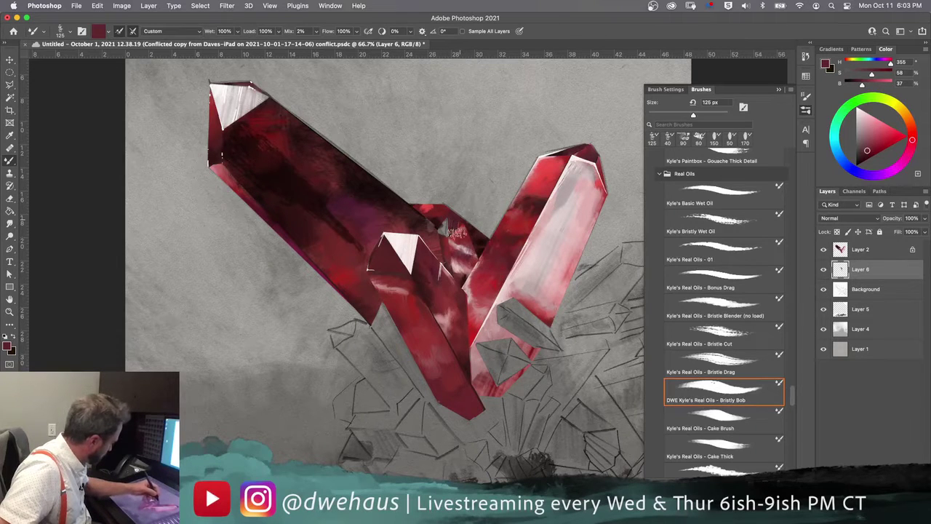
{"action": "left_click", "coordinate": [364, 181], "text": "alt"}
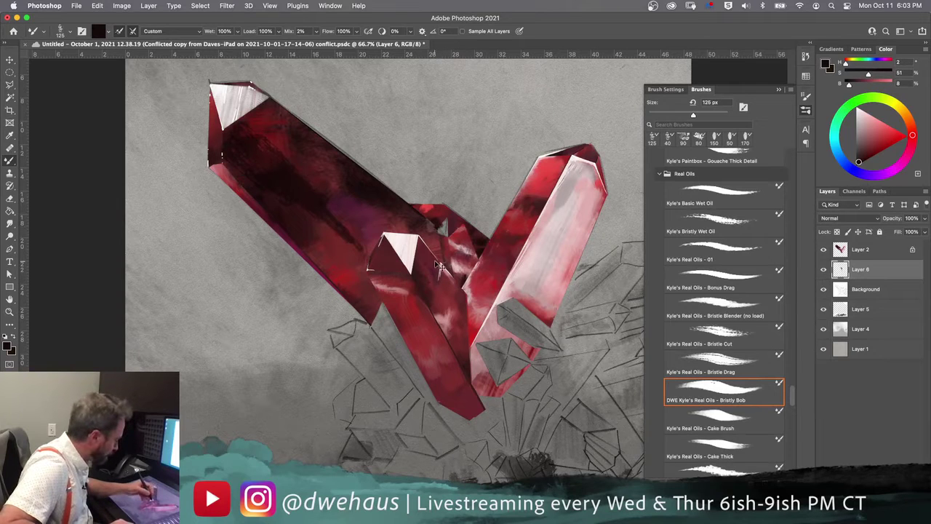
{"action": "key", "text": "super+z"}
{"action": "key", "text": "super+z"}
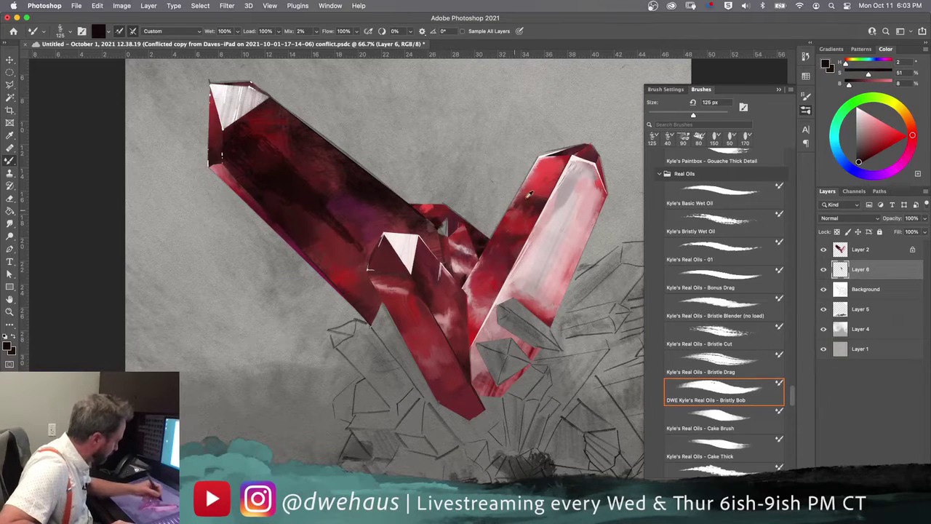
Repaint the lassoed tip facet with bright red sampled from the tall pale crystal's red side and near-black from the large dark crystal.
{"action": "left_click", "coordinate": [547, 170], "text": "alt"}
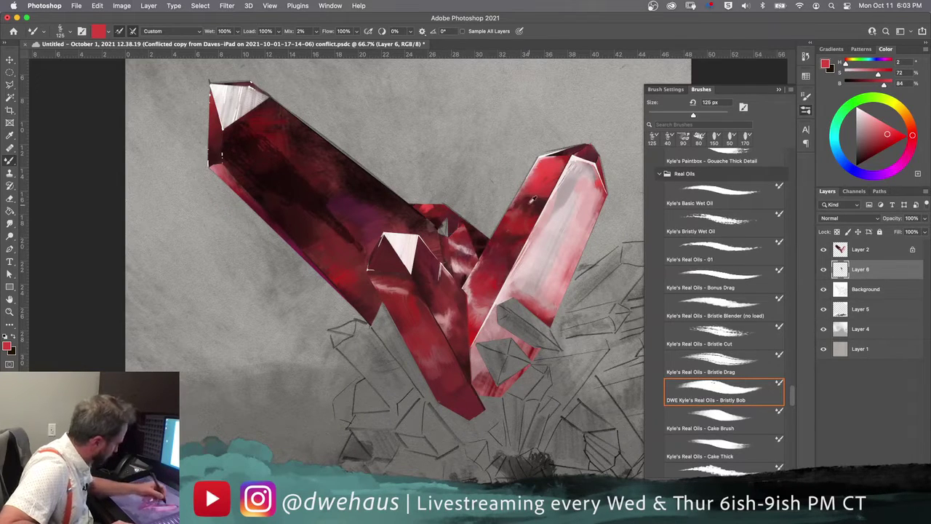
{"action": "left_click", "coordinate": [368, 198], "text": "alt"}
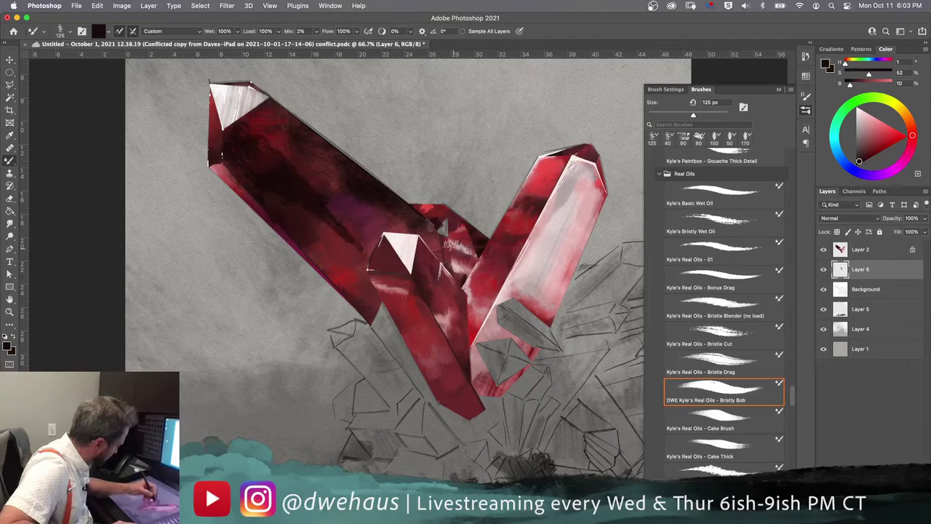
{"action": "left_click", "coordinate": [368, 183], "text": "alt"}
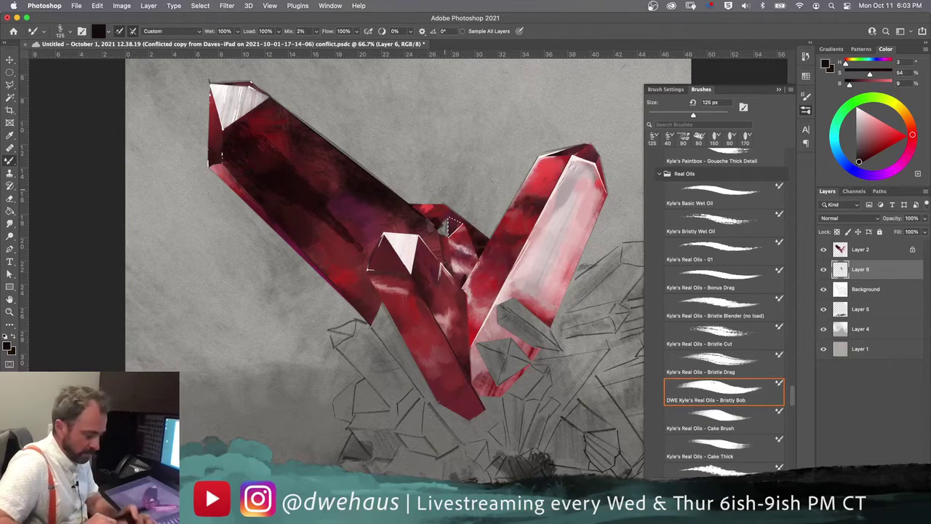
Lock Layer 6's transparent pixels, undoing the last stroke on the rear crystal's tip and clearing the selection.
{"action": "key", "text": "super+a"}
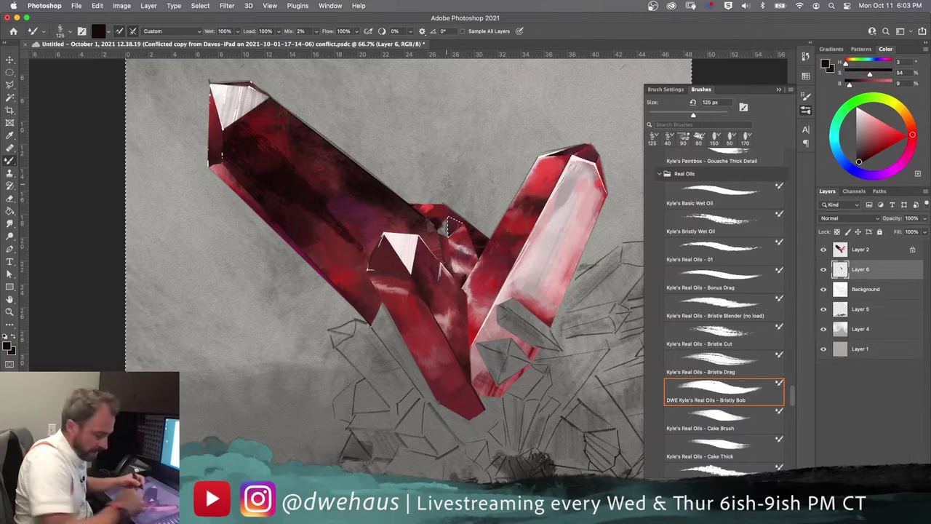
{"action": "key", "text": "super+h"}
{"action": "key", "text": "super+equal"}
{"action": "key", "text": "super+equal"}
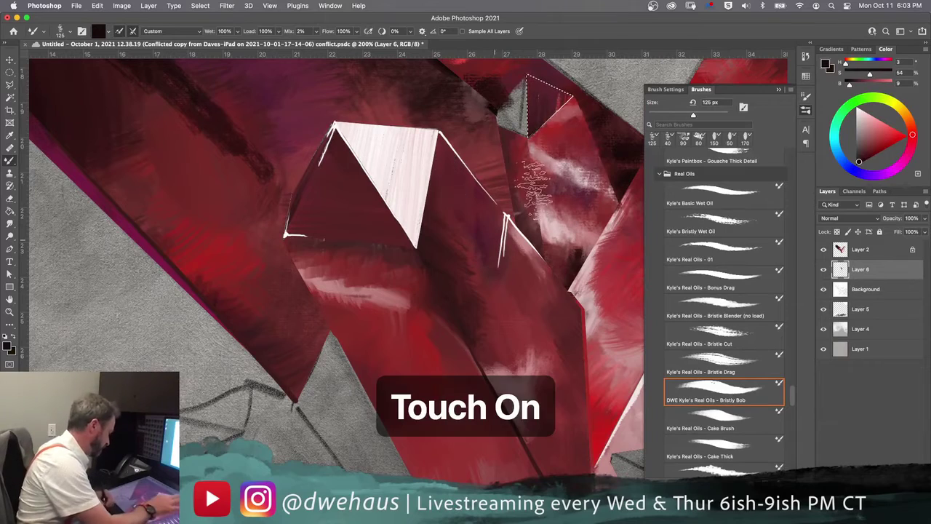
{"action": "scroll", "coordinate": [335, 269], "scroll_direction": "up", "scroll_amount": 5}
{"action": "scroll", "coordinate": [514, 221], "scroll_direction": "up", "scroll_amount": 3}
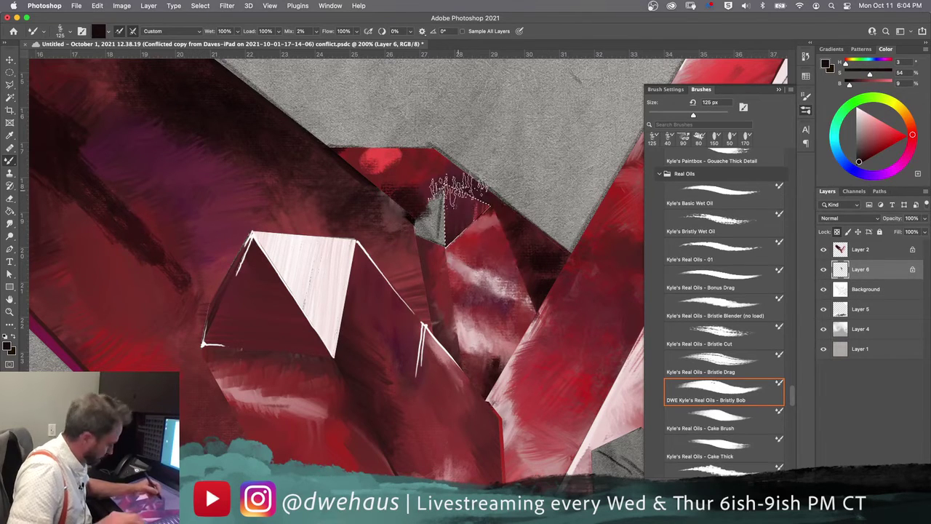
{"action": "key", "text": "super+z"}
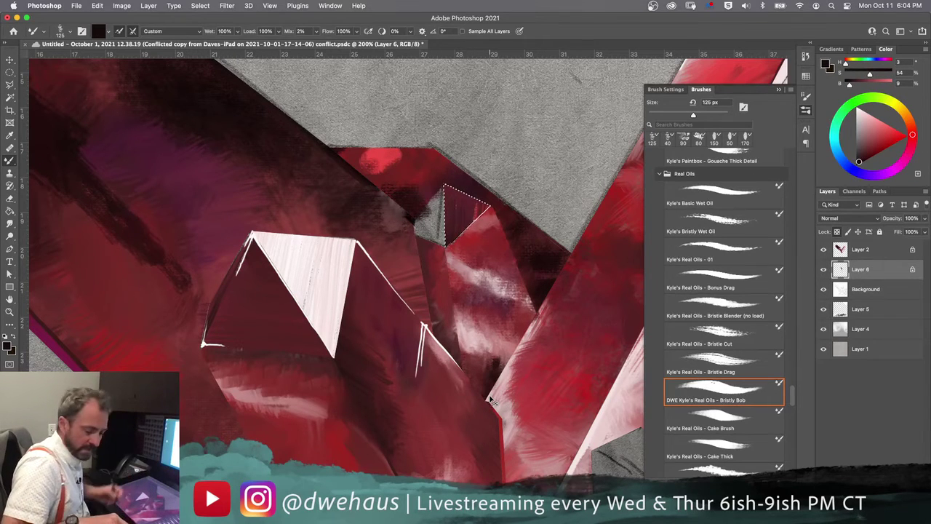
{"action": "key", "text": "super+d"}
{"action": "left_click_drag", "start_coordinate": [489, 399], "coordinate": [471, 385]}
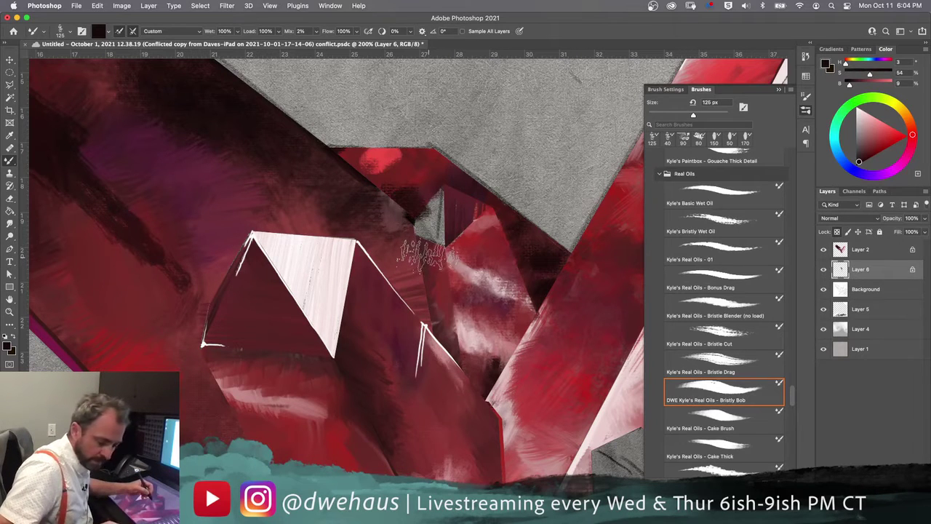
Lasso the remaining gray facet of the rear crystal's tip with straight-edged sides.
{"action": "key", "text": "l"}
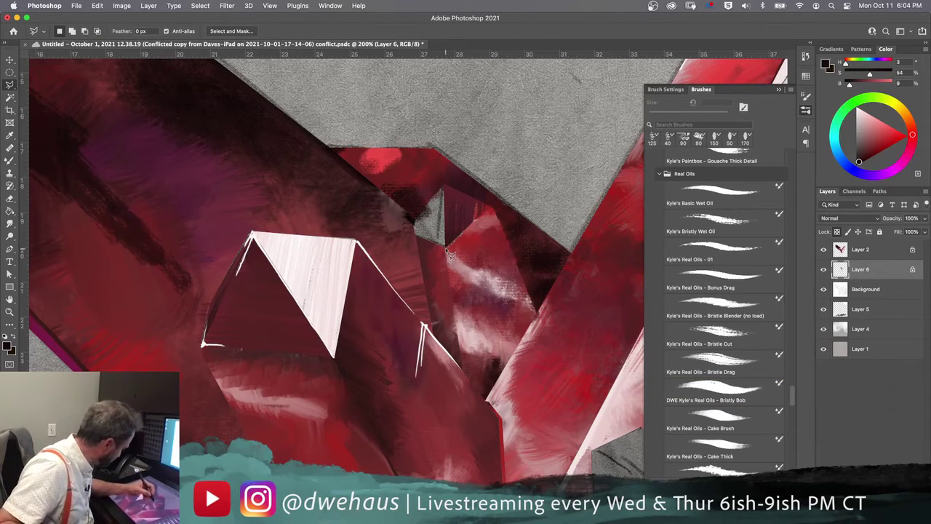
{"action": "left_click", "coordinate": [444, 187]}
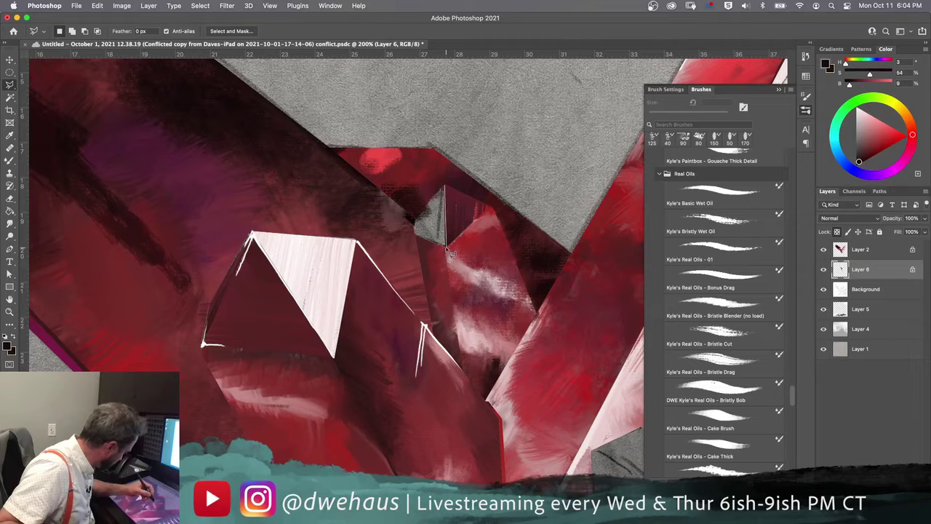
{"action": "left_click", "coordinate": [446, 246]}
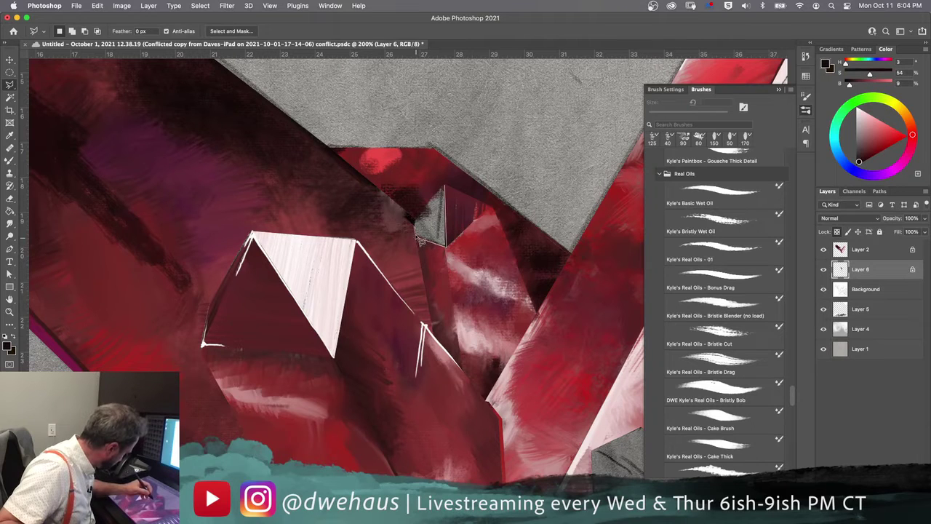
{"action": "left_click", "coordinate": [416, 230]}
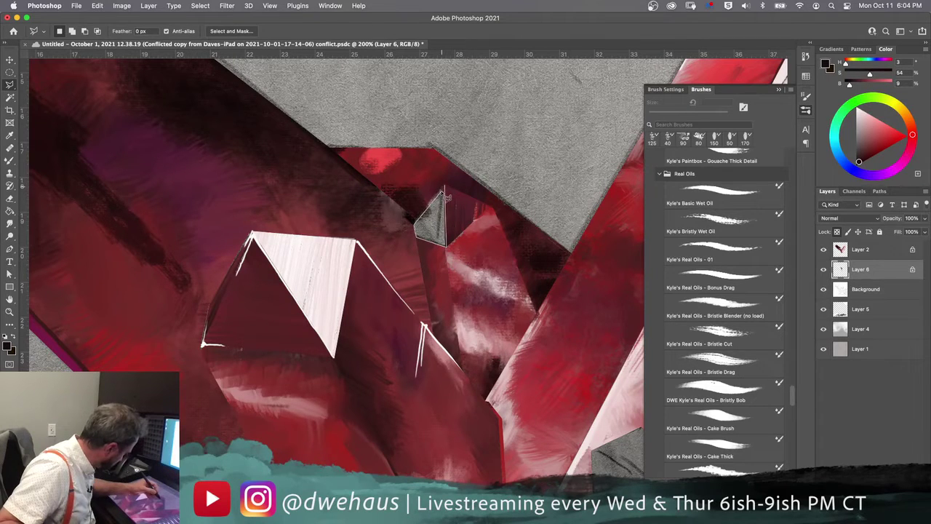
{"action": "left_click", "coordinate": [445, 188]}
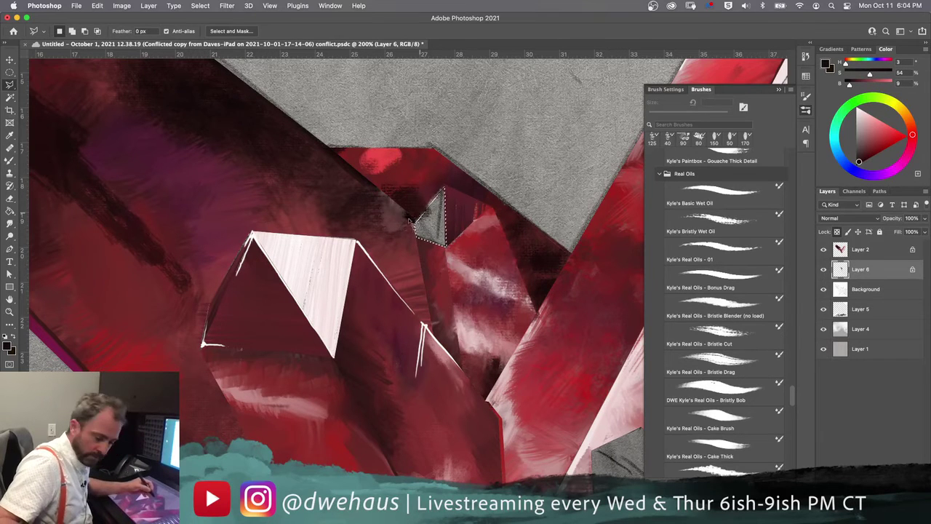
{"action": "key", "text": "super+equal"}
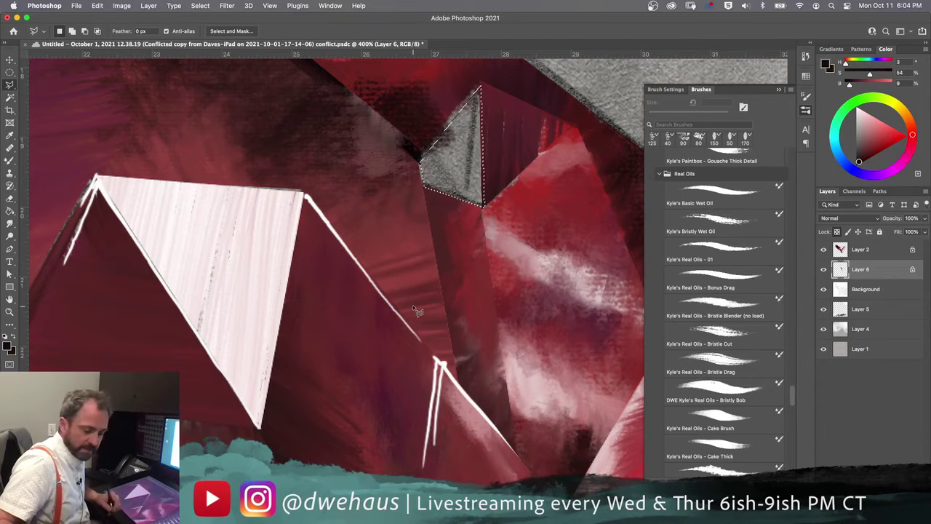
{"action": "key", "text": "super+minus"}
{"action": "key", "text": "super+minus"}
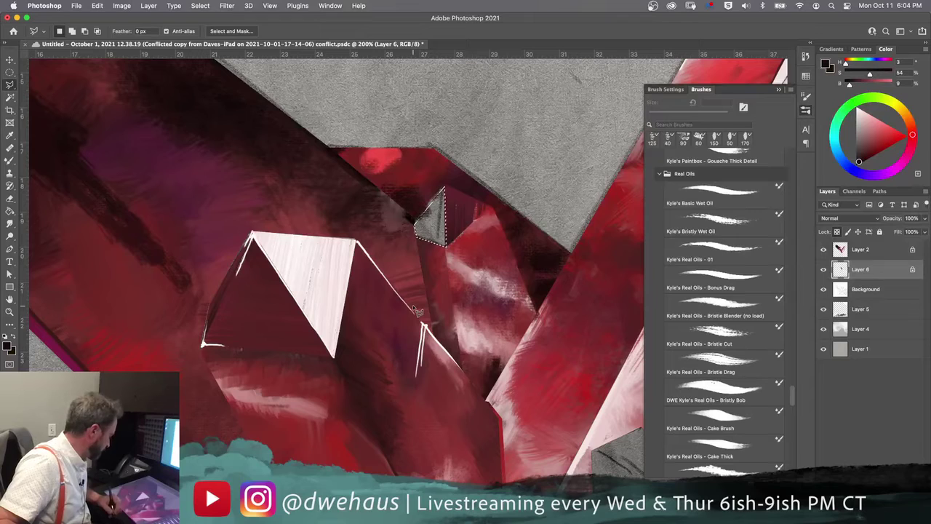
{"action": "key", "text": "super+minus"}
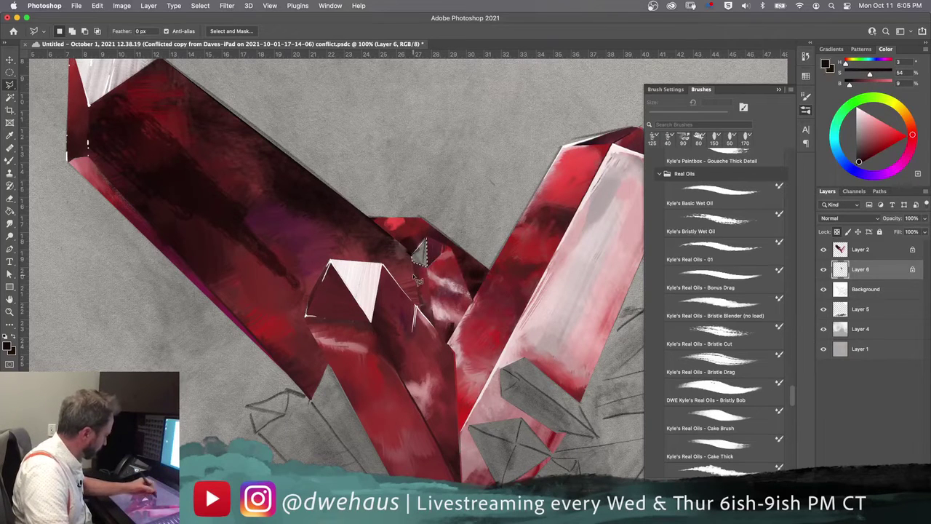
Fill the lassoed gray tip facet on Layer 6 with mixer brush reds sampled from the tall pale crystal's red side on Layer 2.
{"action": "key", "text": "b"}
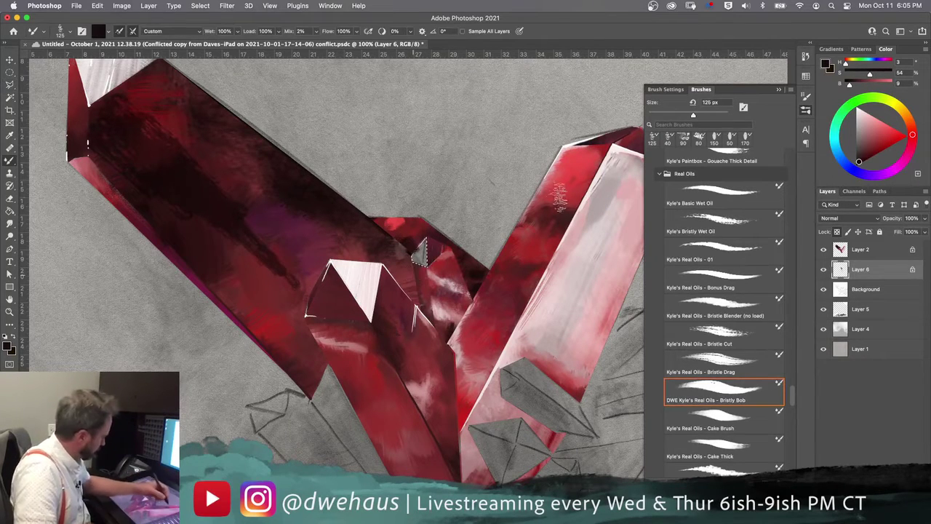
{"action": "left_click", "coordinate": [566, 179], "text": "alt"}
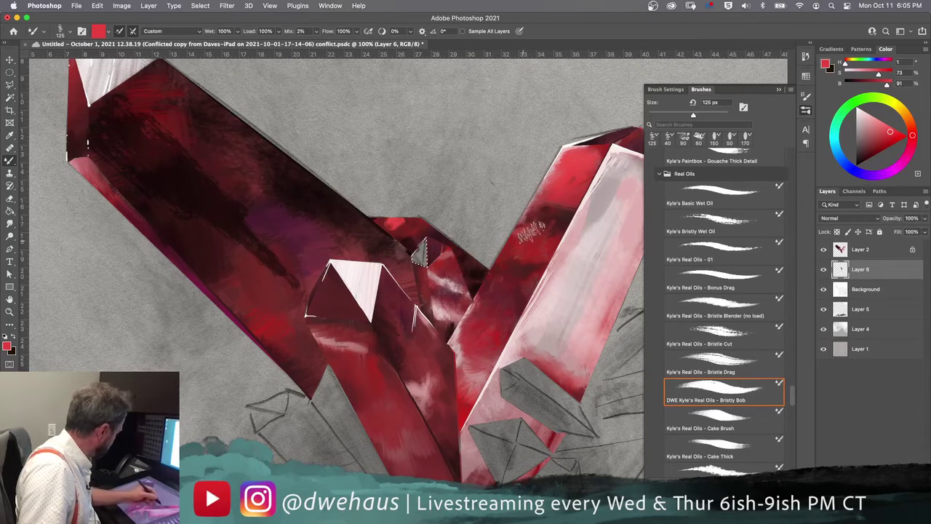
{"action": "left_click", "coordinate": [835, 255]}
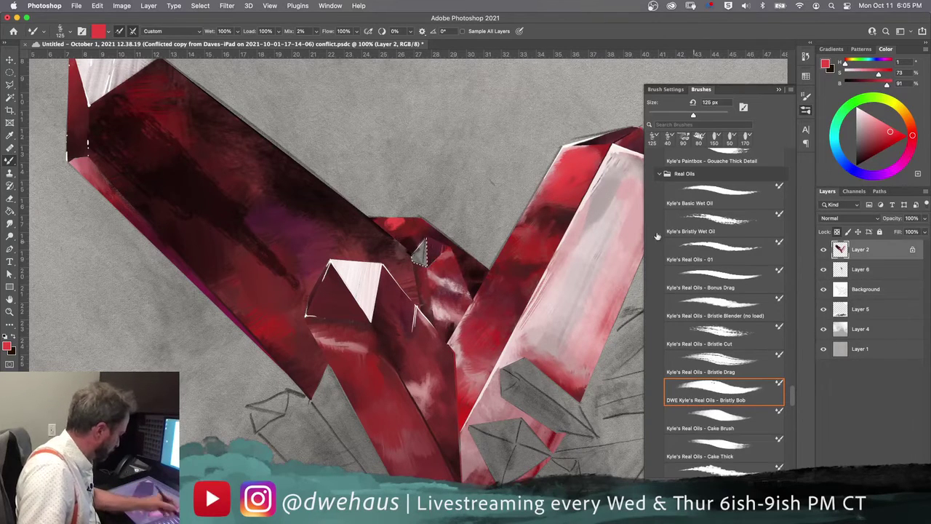
{"action": "left_click", "coordinate": [533, 235], "text": "alt"}
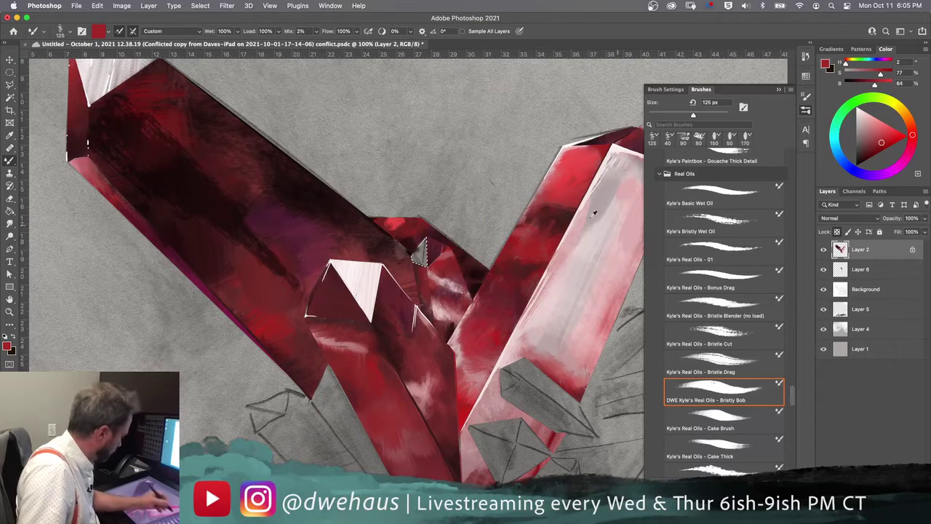
{"action": "left_click", "coordinate": [567, 191], "text": "alt"}
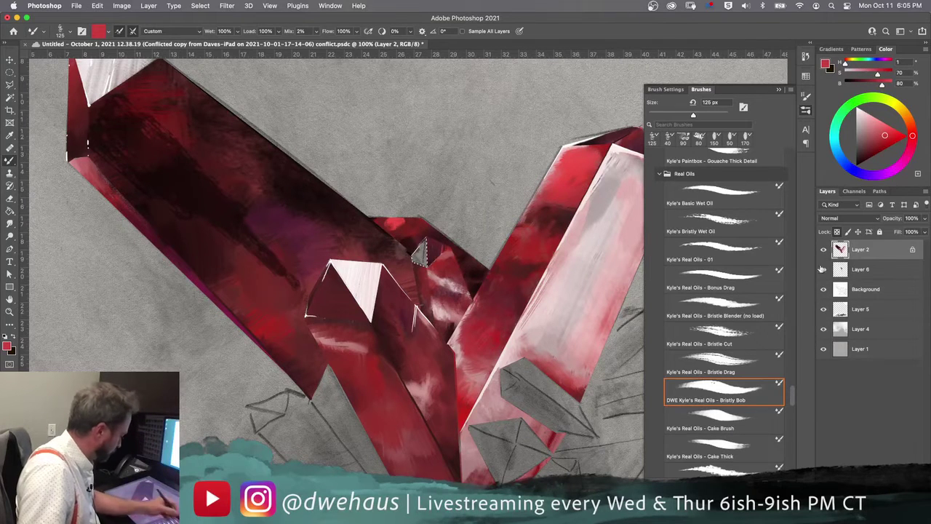
{"action": "left_click", "coordinate": [865, 269]}
{"action": "mouse_move", "coordinate": [385, 229]}
{"action": "left_mouse_down"}
{"action": "mouse_move", "coordinate": [404, 227]}
{"action": "mouse_move", "coordinate": [378, 220]}
{"action": "left_mouse_up"}
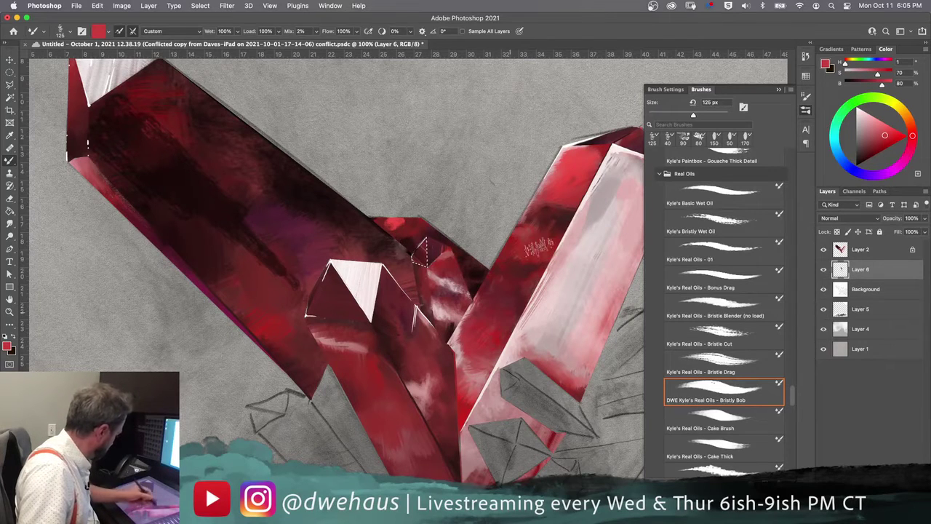
Blend brighter and mid reds sampled from the tall crystal's red side into the rear crystal's lassoed tip facet.
{"action": "left_click", "coordinate": [571, 171], "text": "alt"}
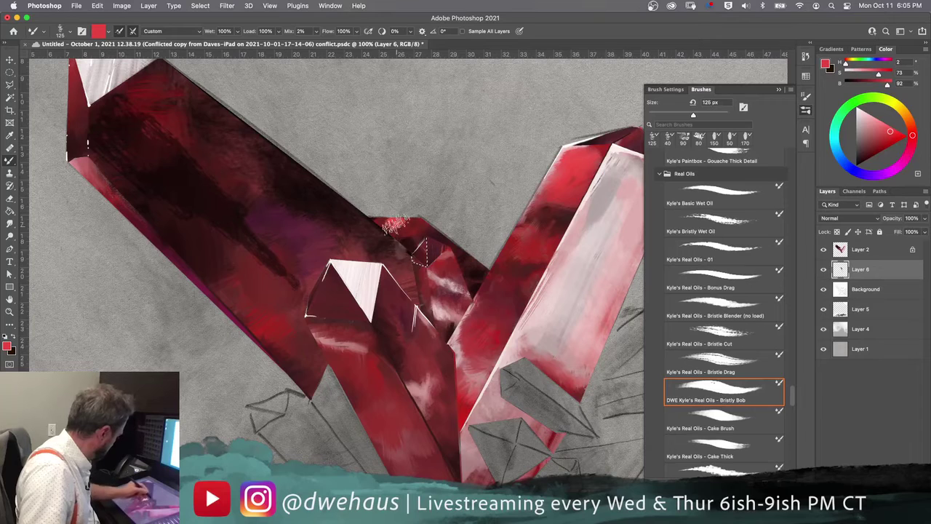
{"action": "left_click", "coordinate": [586, 159], "text": "alt"}
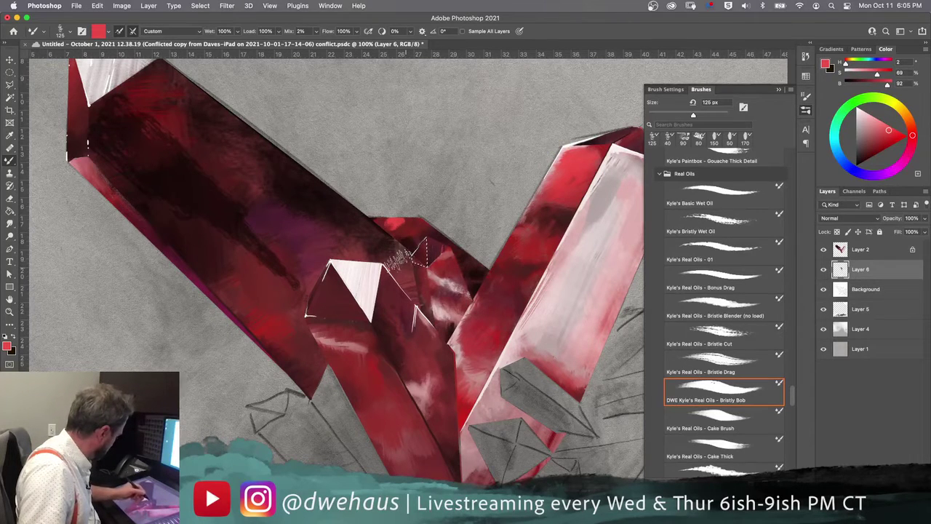
{"action": "left_click", "coordinate": [489, 336], "text": "alt"}
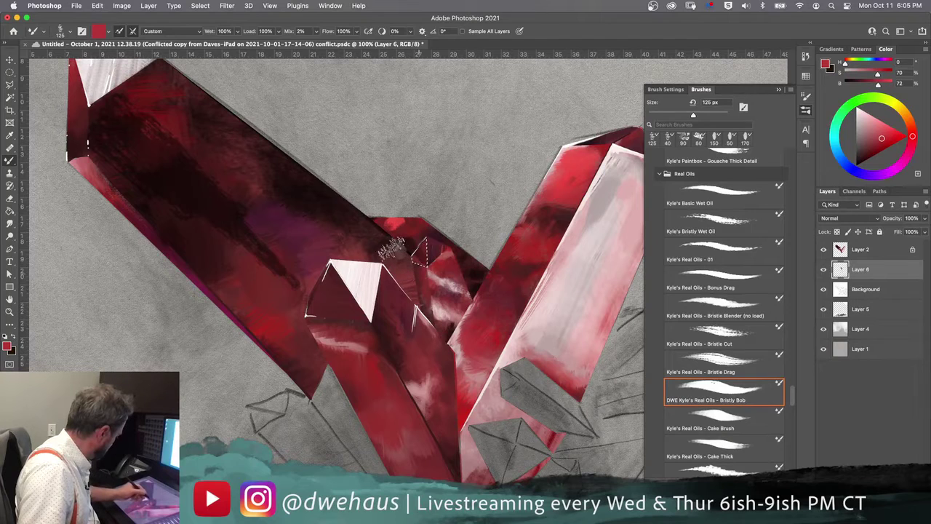
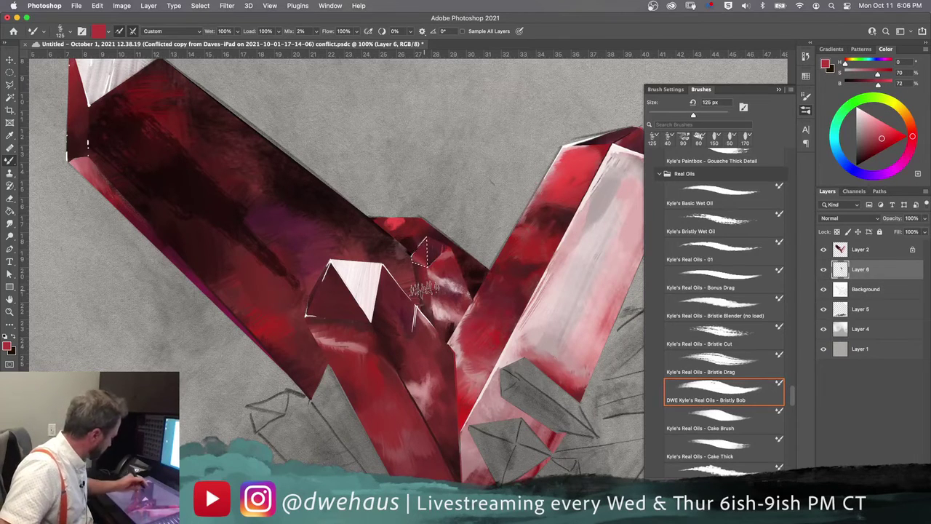
Paint a dark red sampled from the large dark crystal along the lassoed tip facet's upper edge with a 50 px mixer brush.
{"action": "key", "text": "super+equal"}
{"action": "key", "text": "super+equal"}
{"action": "key", "text": "super+equal"}
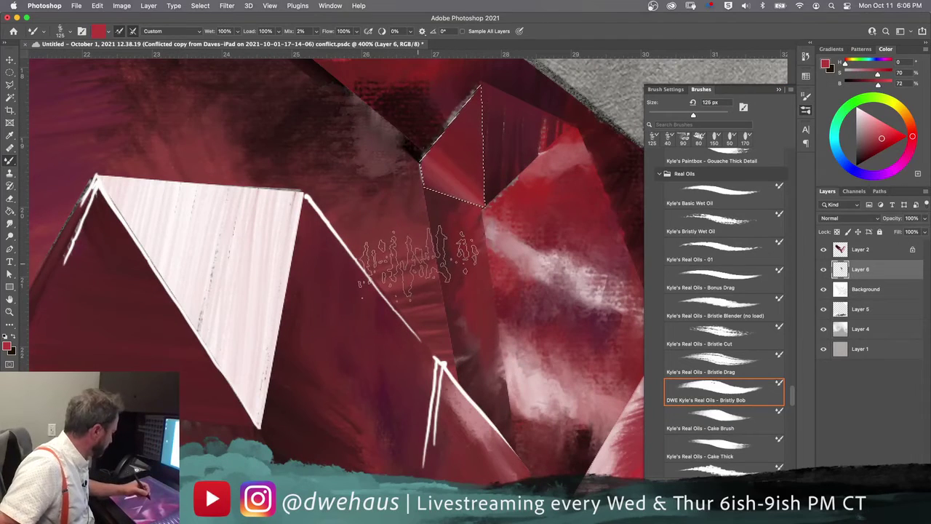
{"action": "key", "text": "super+minus"}
{"action": "key", "text": "super+minus"}
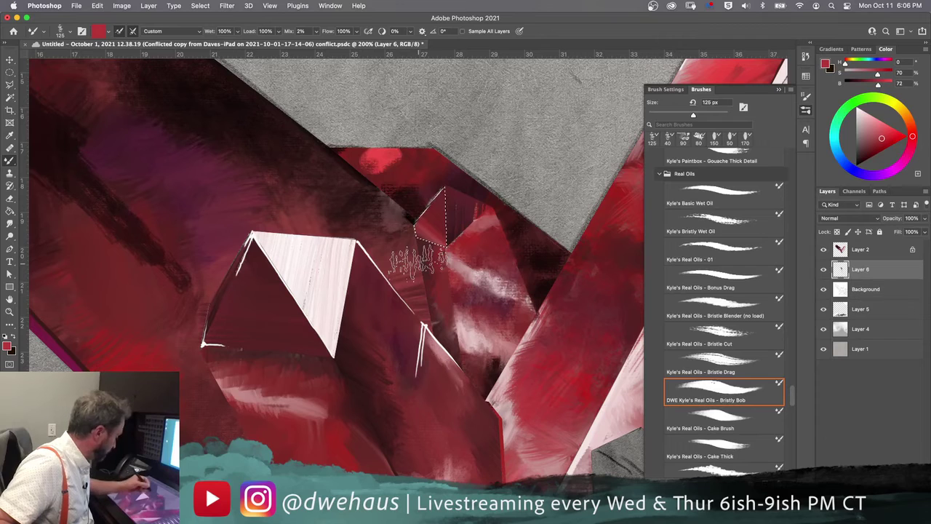
{"action": "left_click", "coordinate": [340, 193], "text": "alt"}
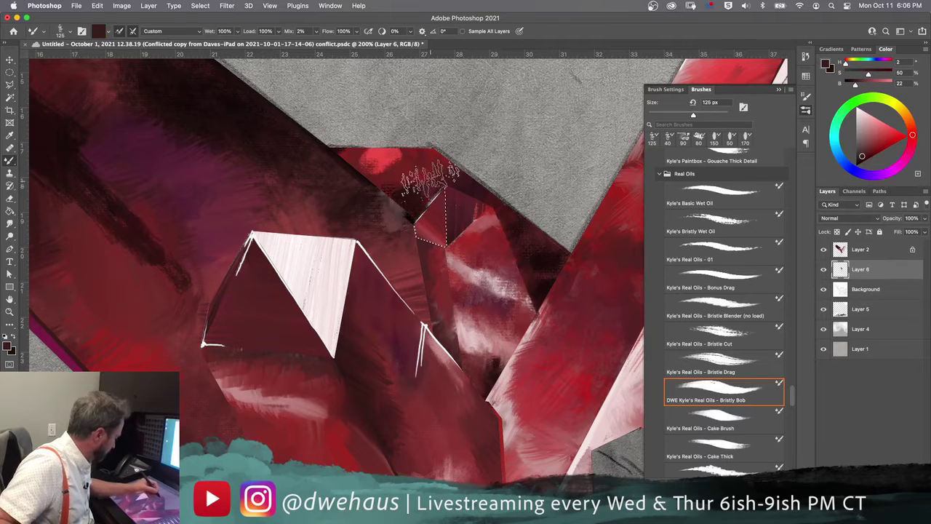
{"action": "key", "text": "bracketleft"}
{"action": "key", "text": "bracketleft"}
{"action": "key", "text": "bracketleft"}
{"action": "key", "text": "bracketleft"}
{"action": "key", "text": "bracketleft"}
{"action": "key", "text": "bracketleft"}
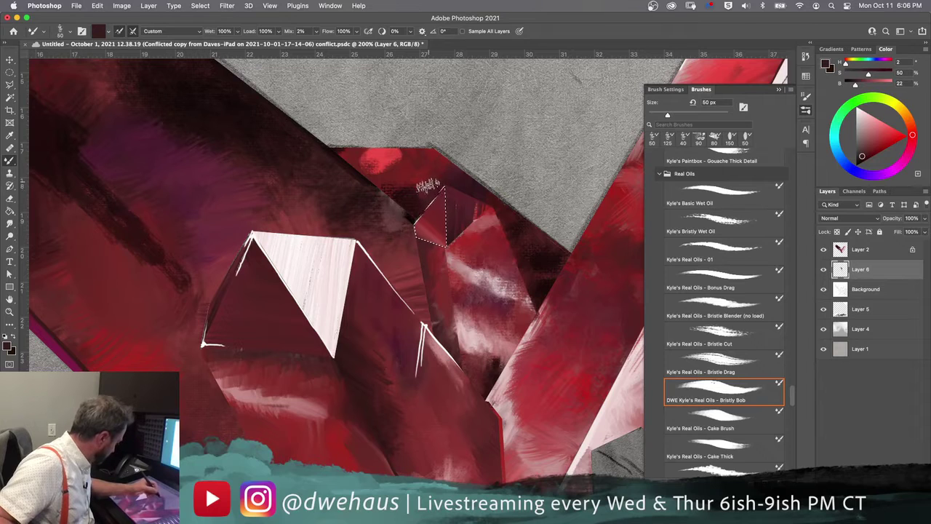
{"action": "left_click_drag", "start_coordinate": [432, 201], "coordinate": [427, 194]}
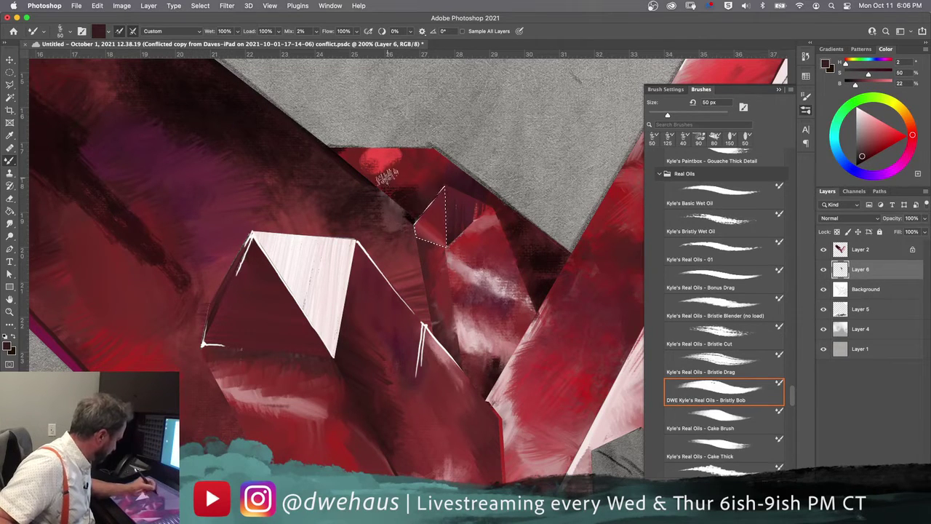
Work darker near-black reds sampled from the large dark crystal's shadows into the lassoed facet, and save the document.
{"action": "left_click", "coordinate": [233, 122], "text": "alt"}
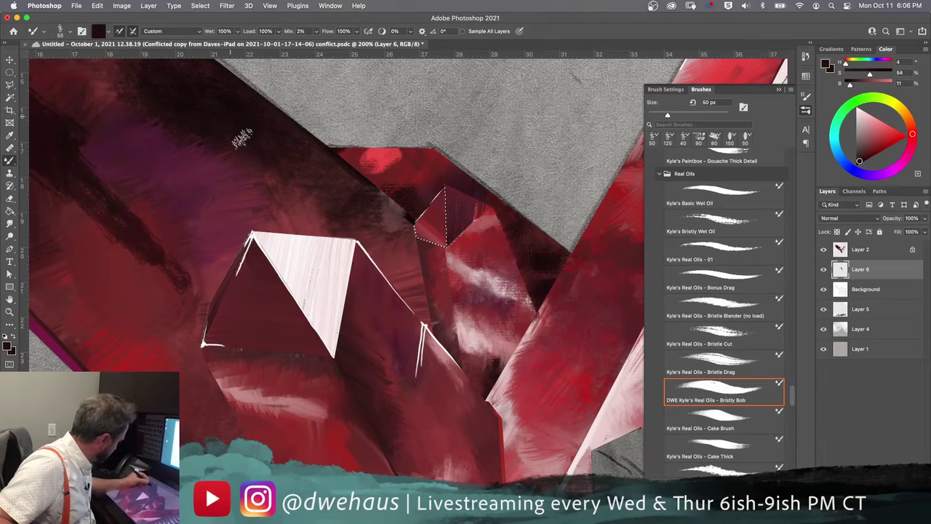
{"action": "left_click", "coordinate": [215, 158], "text": "alt"}
{"action": "left_click", "coordinate": [224, 141], "text": "alt"}
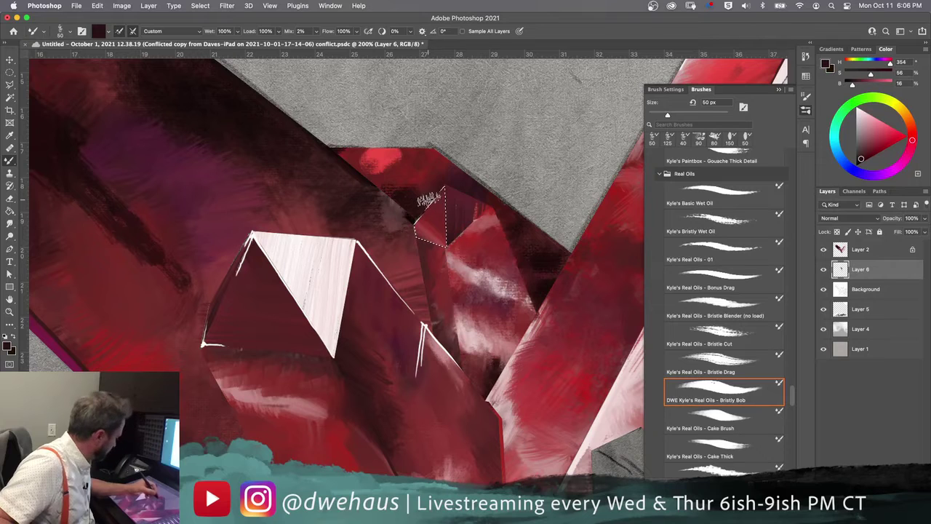
{"action": "key", "text": "super+s"}
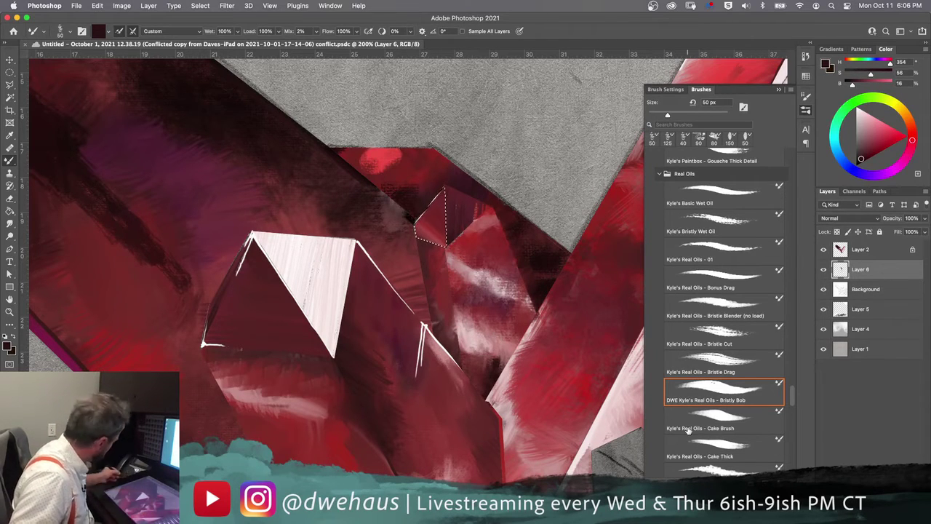
Highlight the lassoed tip facet with white and sampled pale pink using Kyle's Basic Wet Oil at 20 px, and clear the selection.
{"action": "left_click", "coordinate": [840, 78]}
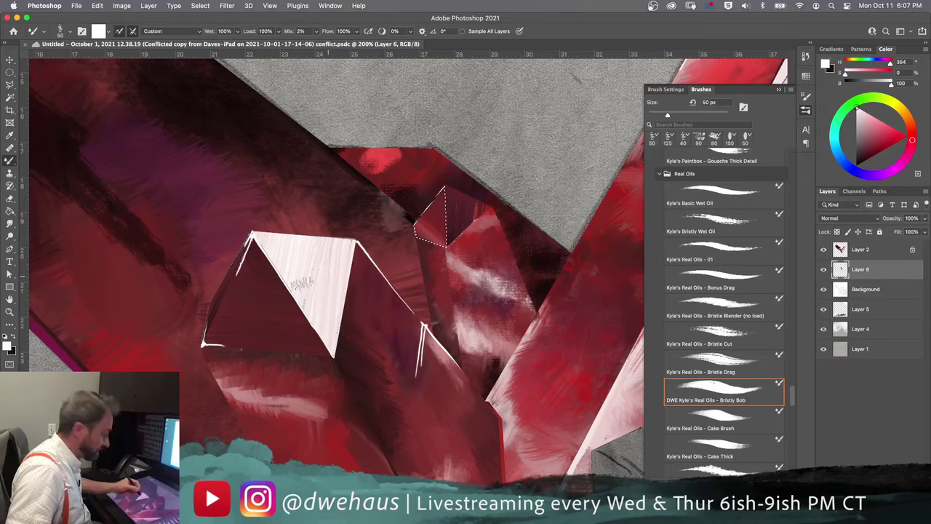
{"action": "left_click_drag", "start_coordinate": [298, 274], "coordinate": [321, 285]}
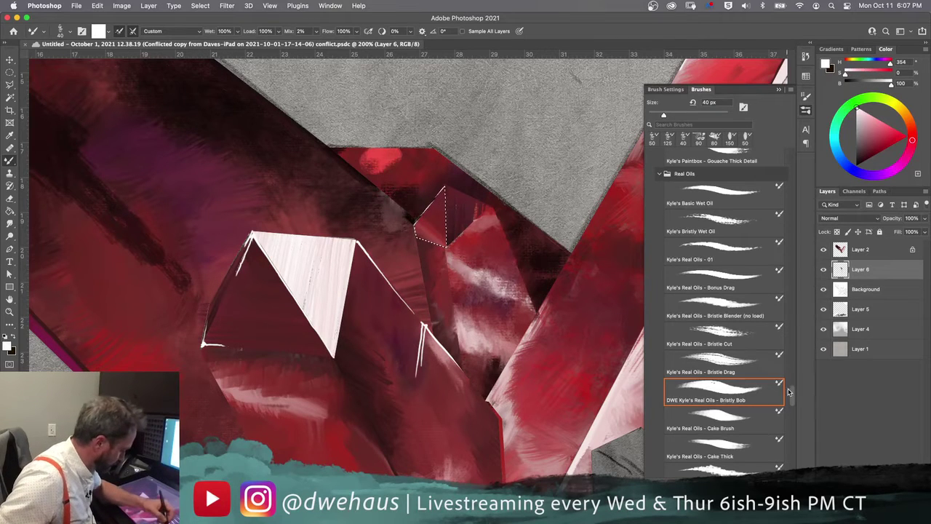
{"action": "scroll", "coordinate": [788, 393], "scroll_direction": "up", "scroll_amount": 5}
{"action": "left_click", "coordinate": [711, 367]}
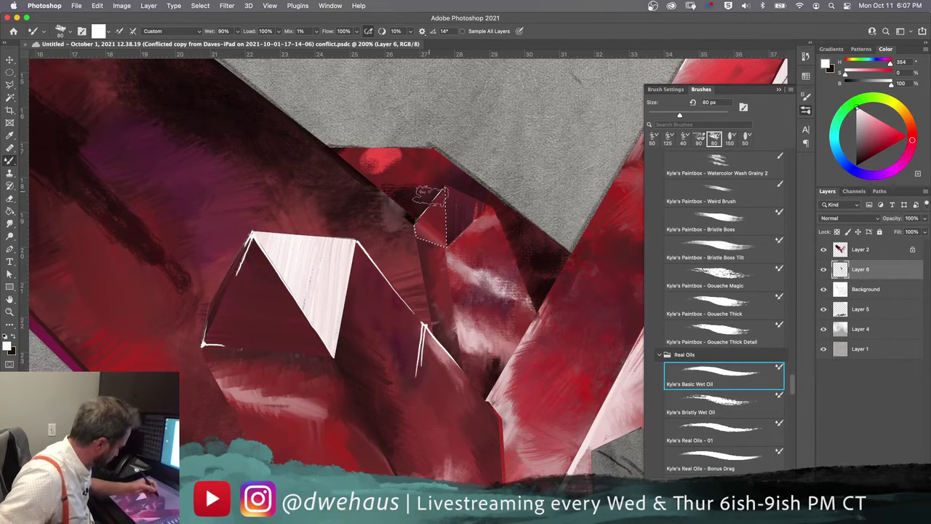
{"action": "key", "text": "bracketleft"}
{"action": "key", "text": "bracketleft"}
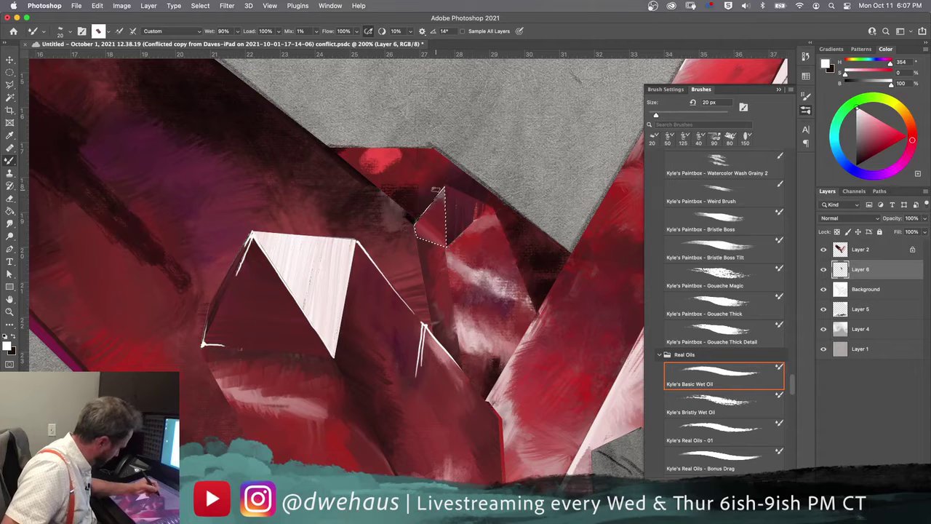
{"action": "left_click", "coordinate": [306, 259], "text": "alt"}
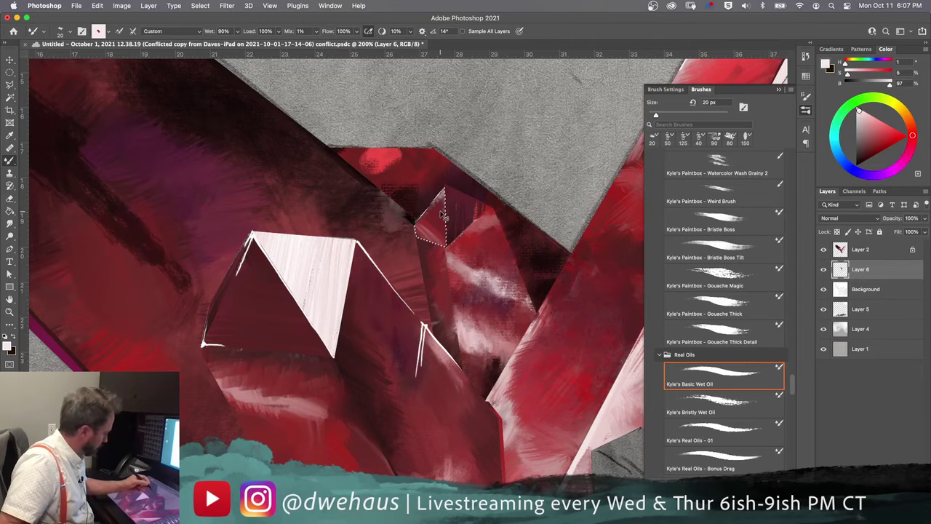
{"action": "key", "text": "super+d"}
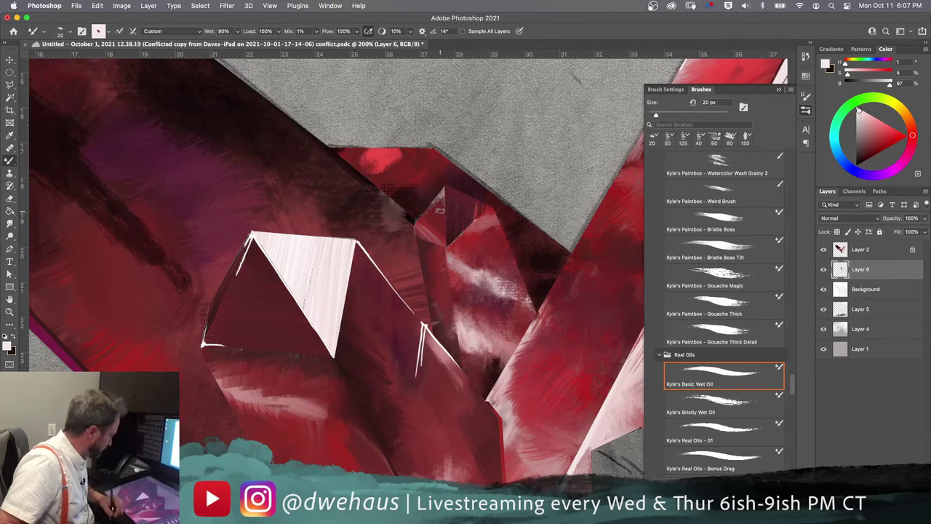
Load the Soft Round Pressure Size brush from General Brushes for the mixer brush.
{"action": "scroll", "coordinate": [439, 211], "scroll_direction": "down", "scroll_amount": 6}
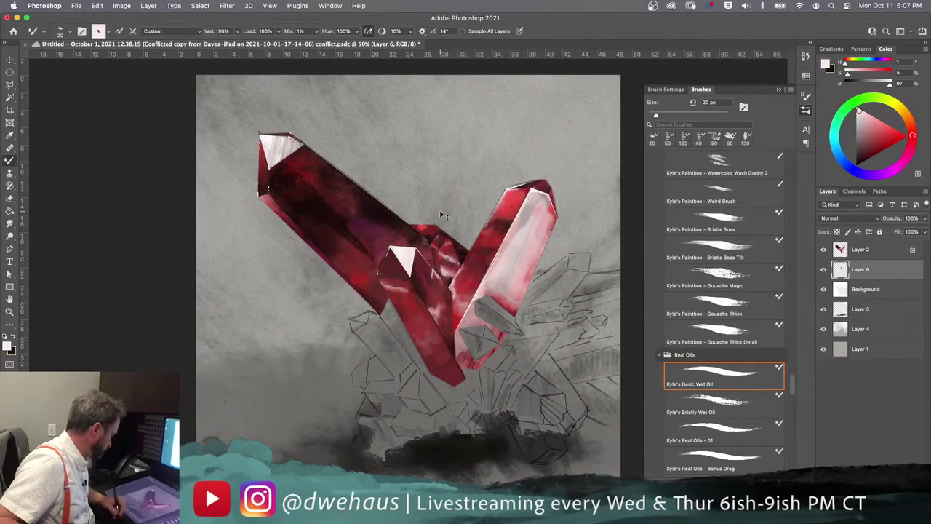
{"action": "scroll", "coordinate": [443, 216], "scroll_direction": "up", "scroll_amount": 1}
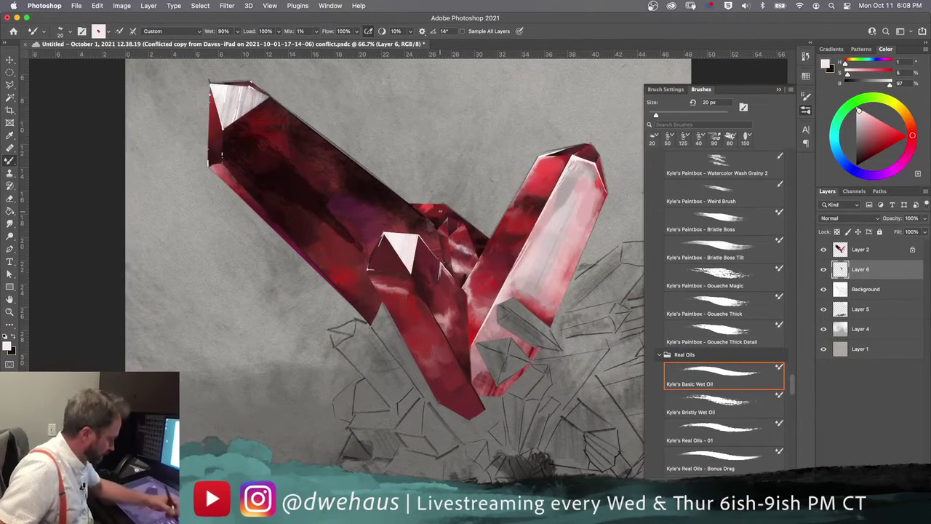
{"action": "left_click_drag", "start_coordinate": [793, 379], "coordinate": [783, 97]}
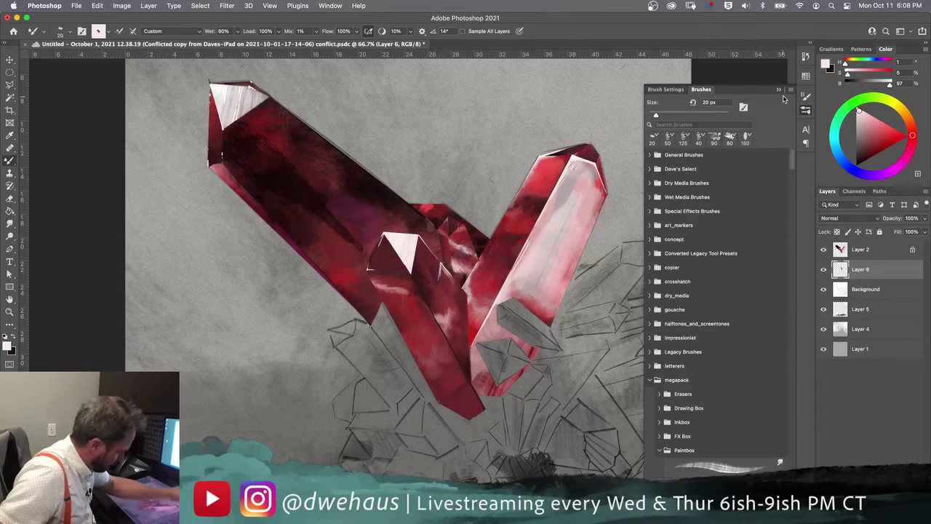
{"action": "left_click", "coordinate": [651, 169]}
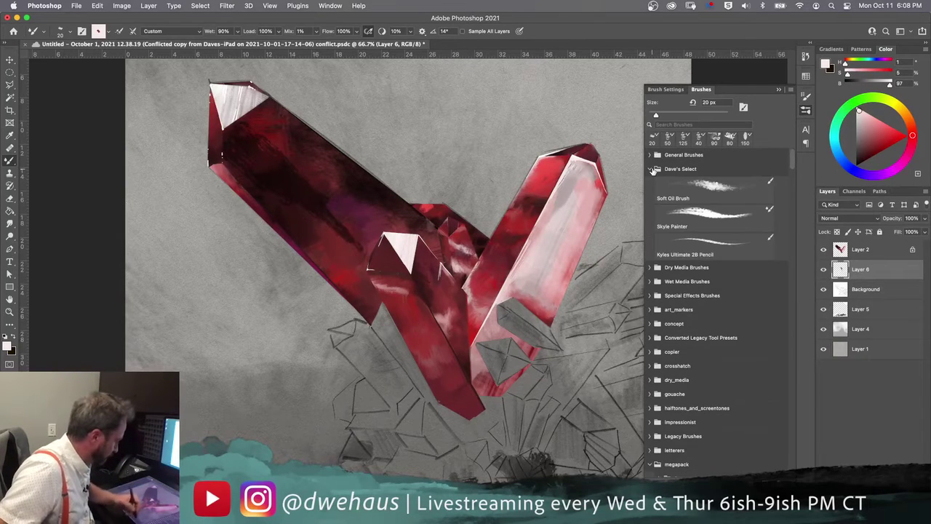
{"action": "left_click", "coordinate": [651, 168]}
{"action": "left_click", "coordinate": [650, 155]}
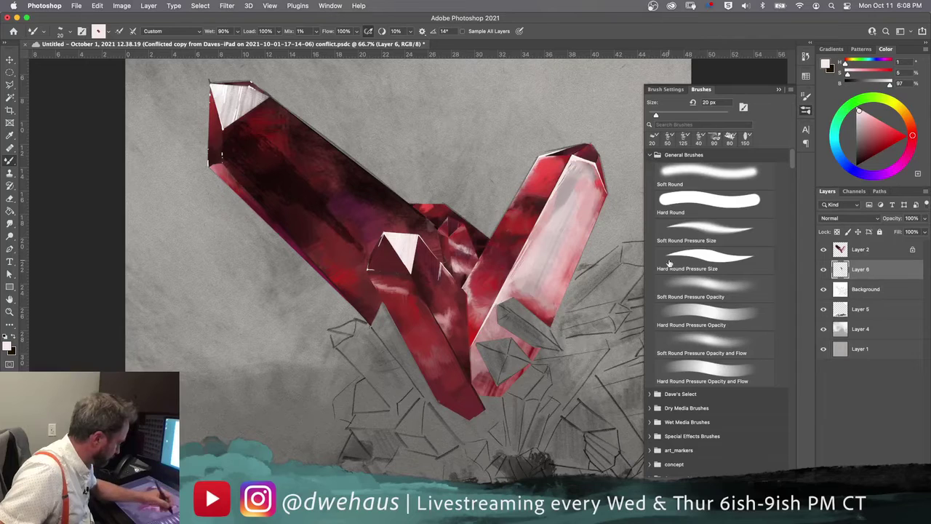
{"action": "left_click", "coordinate": [693, 255]}
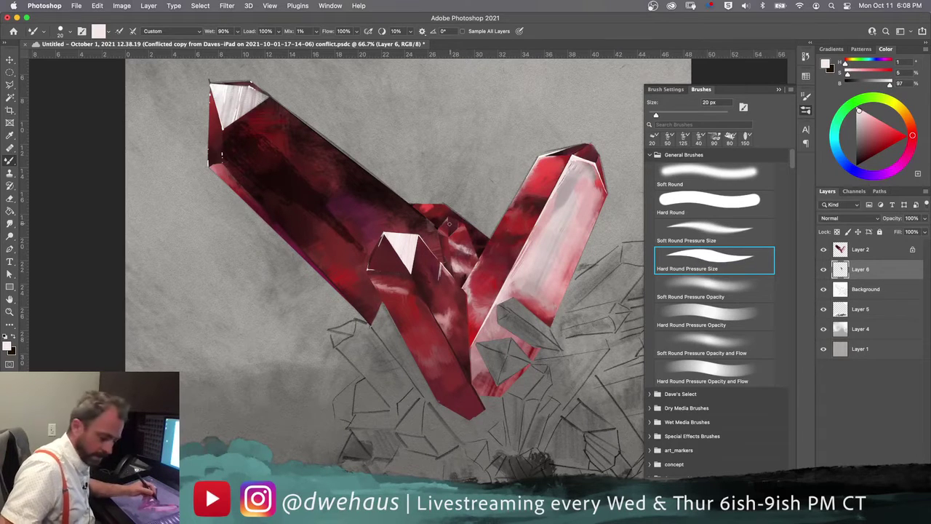
{"action": "left_click", "coordinate": [686, 227]}
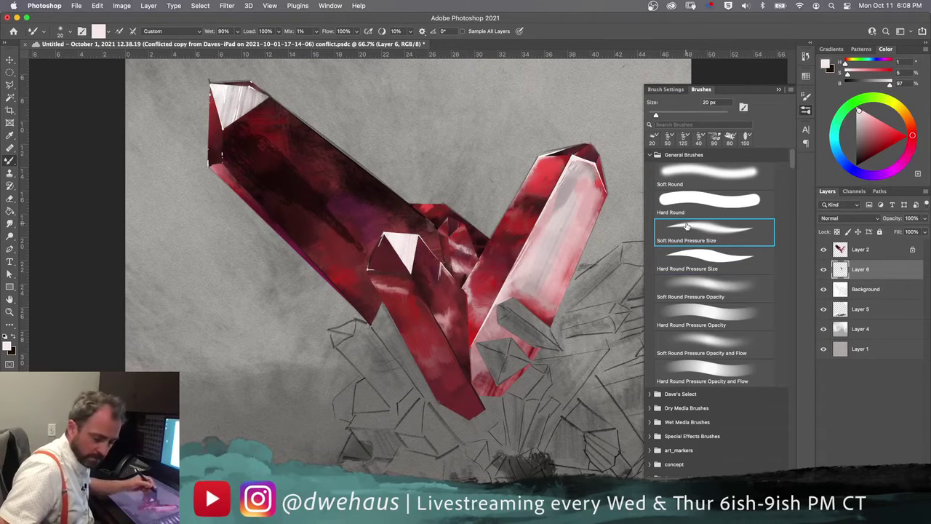
Draw pale pink edge highlights along the rear crystal's tip with 20 px Soft Round and Hard Round Pressure Size mixer brushes.
{"action": "key", "text": "super+equal"}
{"action": "key", "text": "super+equal"}
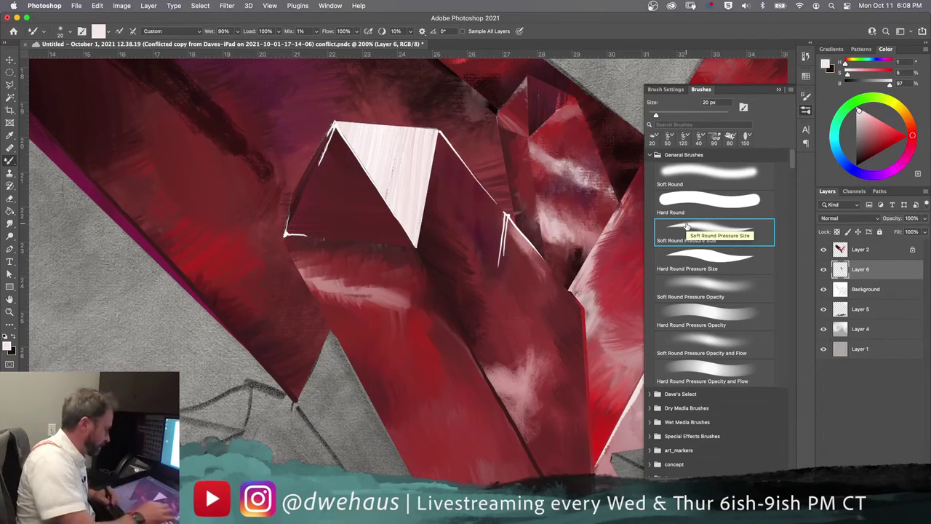
{"action": "scroll", "coordinate": [338, 255], "scroll_direction": "up", "scroll_amount": 5}
{"action": "scroll", "coordinate": [338, 254], "scroll_direction": "right", "scroll_amount": 3}
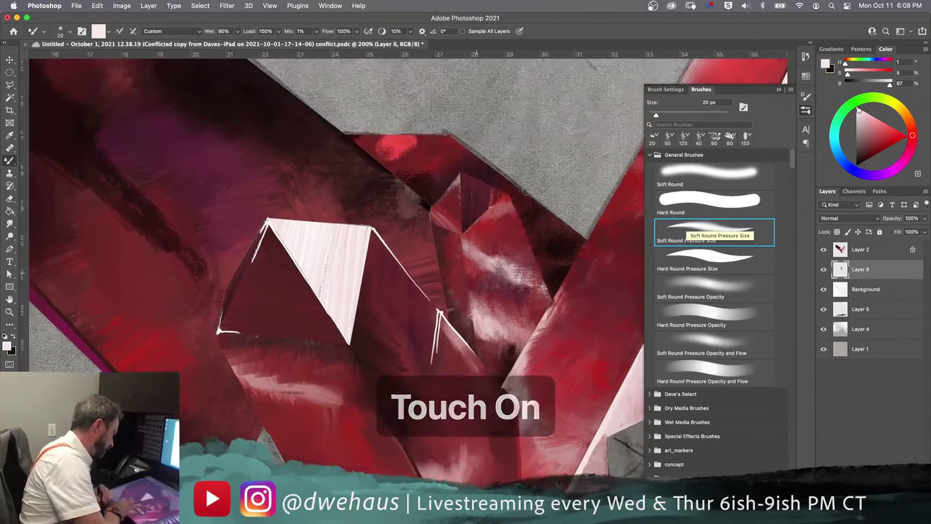
{"action": "scroll", "coordinate": [338, 255], "scroll_direction": "up", "scroll_amount": 1}
{"action": "scroll", "coordinate": [338, 254], "scroll_direction": "right", "scroll_amount": 1}
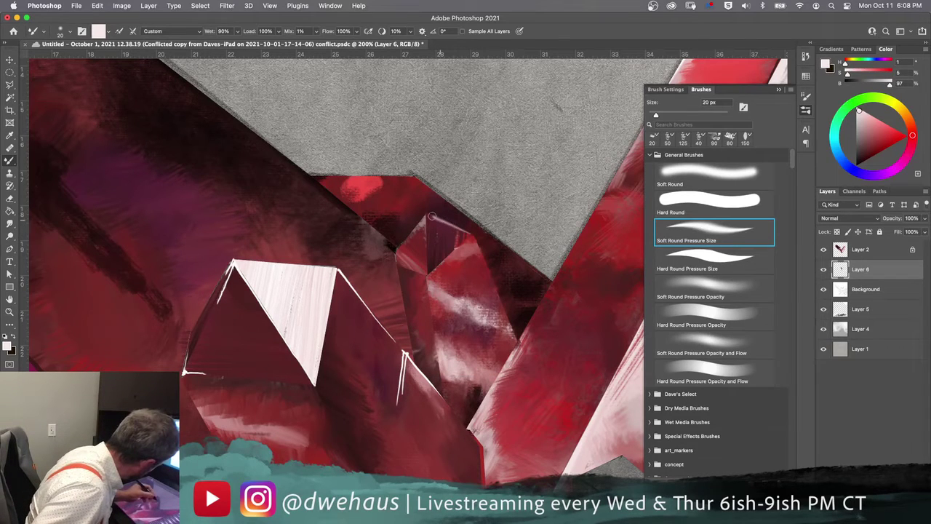
{"action": "left_click", "coordinate": [691, 256]}
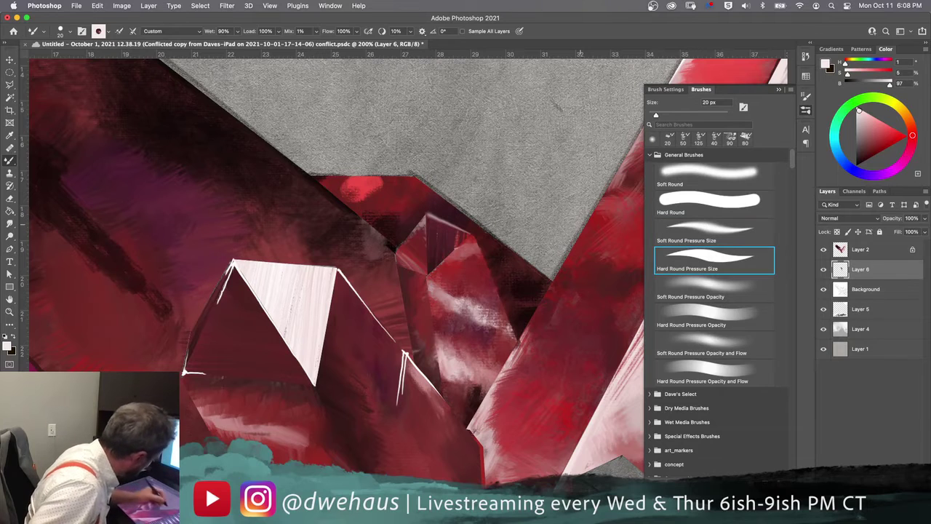
{"action": "left_click_drag", "start_coordinate": [462, 229], "coordinate": [430, 212]}
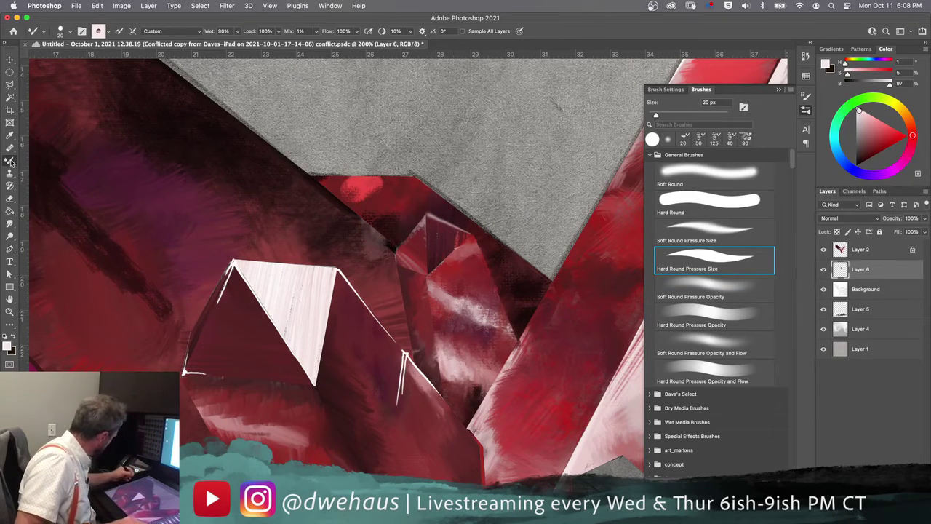
Brighten the rear crystal tip's edge highlights using the regular Brush tool with Hard Round Pressure Size at 25 px.
{"action": "left_click_drag", "start_coordinate": [10, 161], "coordinate": [35, 159]}
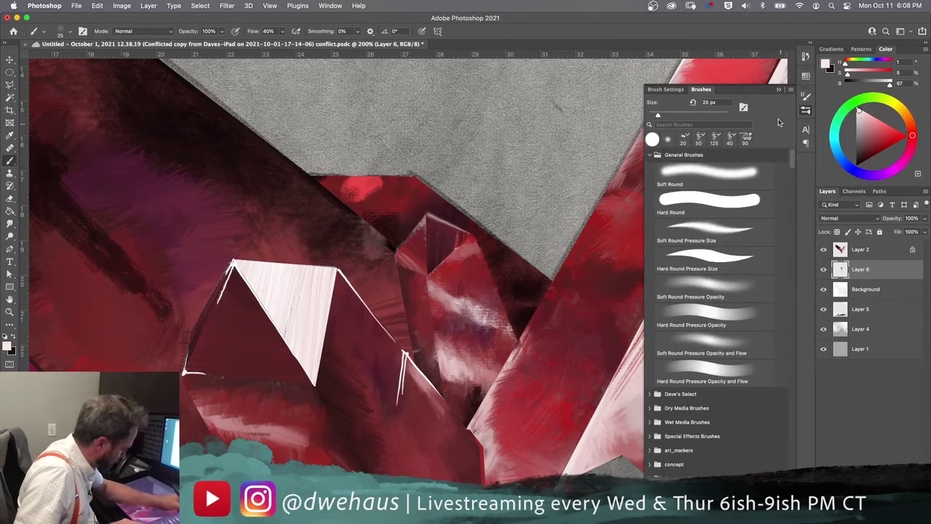
{"action": "left_click_drag", "start_coordinate": [791, 204], "coordinate": [791, 160]}
{"action": "left_click", "coordinate": [677, 253]}
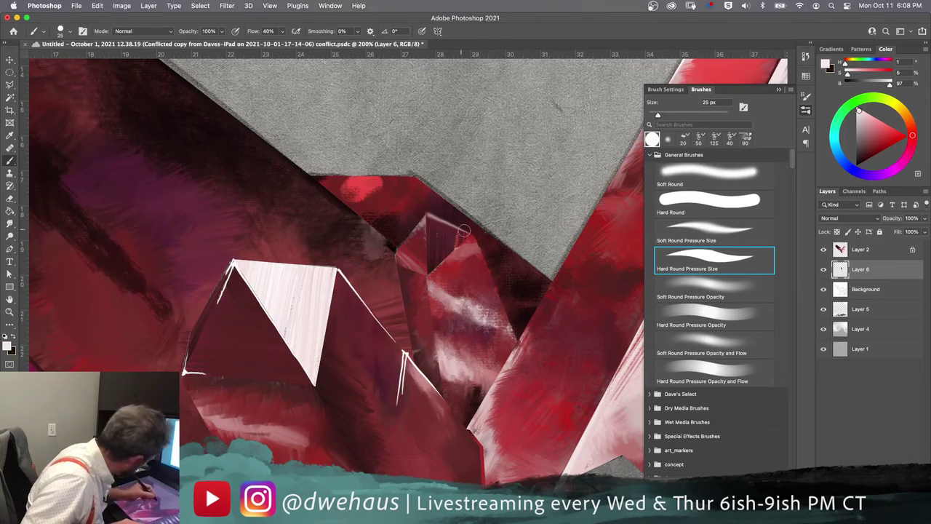
{"action": "left_click_drag", "start_coordinate": [459, 227], "coordinate": [430, 216]}
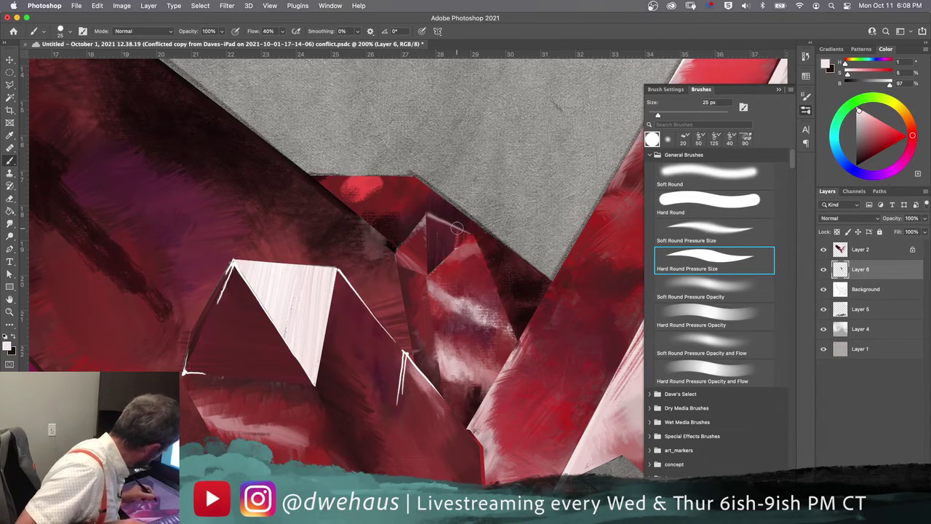
{"action": "left_click_drag", "start_coordinate": [459, 228], "coordinate": [430, 215]}
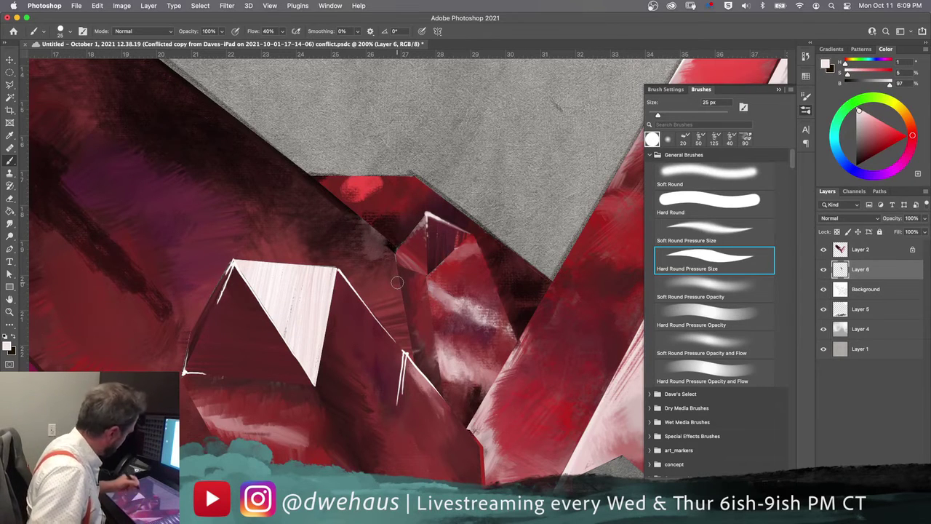
Darken the rear crystal's outer edge beside the large dark crystal with dark purplish reds sampled from that crystal.
{"action": "left_click", "coordinate": [179, 136], "text": "alt"}
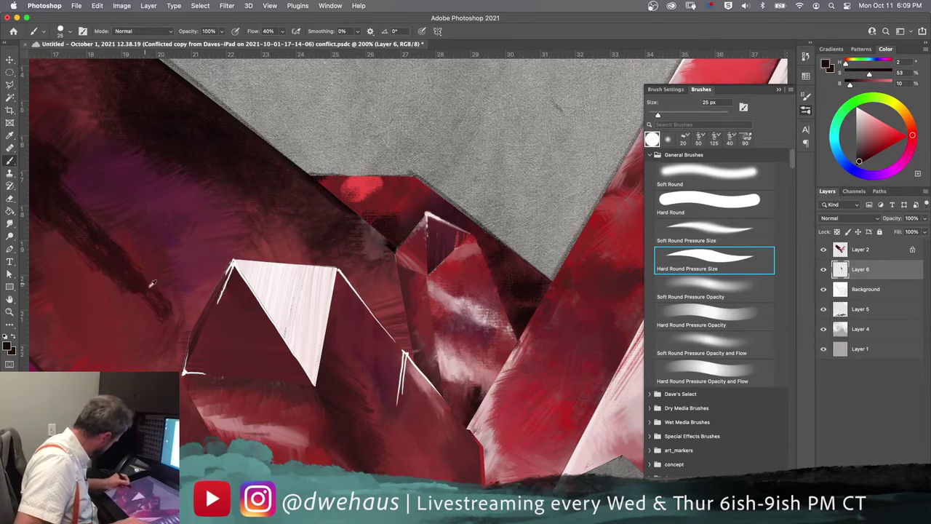
{"action": "left_click", "coordinate": [159, 166], "text": "alt"}
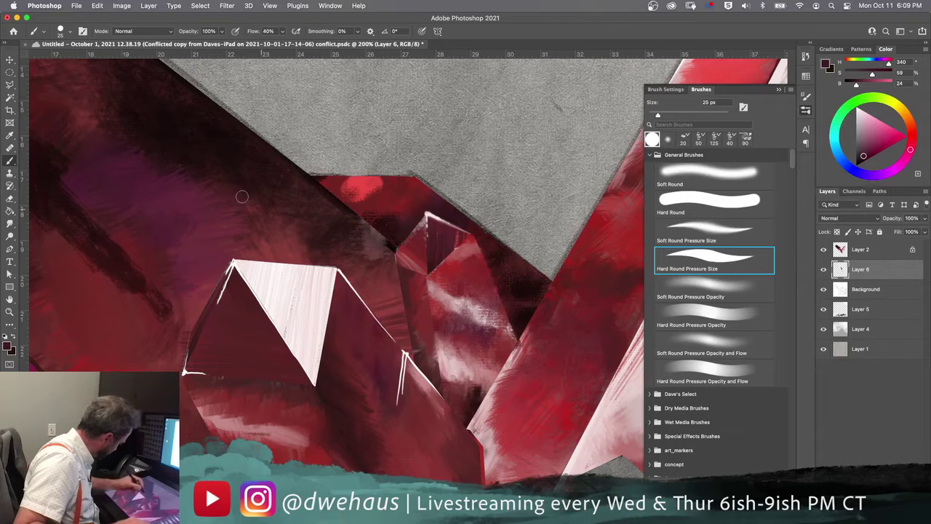
{"action": "mouse_move", "coordinate": [180, 160]}
{"action": "left_mouse_down", "text": "alt"}
{"action": "mouse_move", "coordinate": [173, 169]}
{"action": "mouse_move", "coordinate": [169, 160]}
{"action": "left_mouse_up", "text": "alt"}
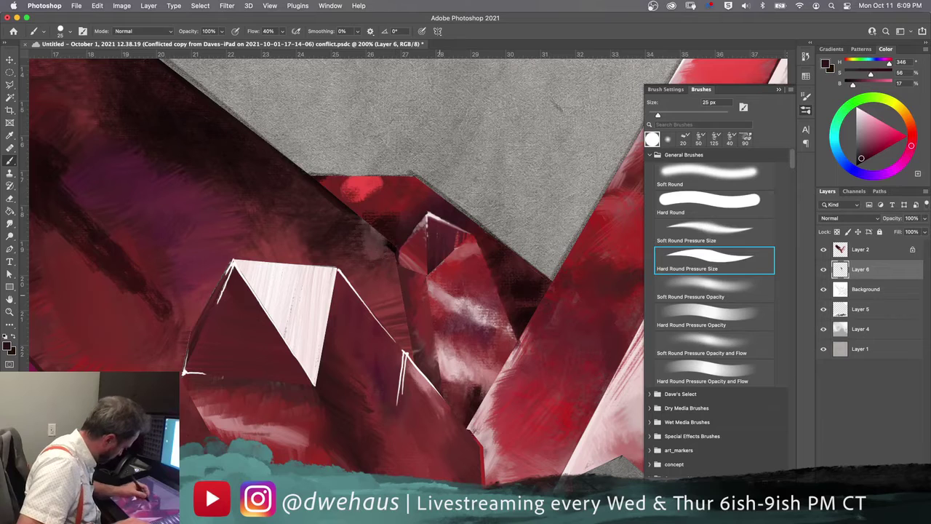
Try a line of red sampled from the tall pale crystal down the rear crystal's dark outer edge, and undo it.
{"action": "left_click", "coordinate": [627, 239], "text": "alt"}
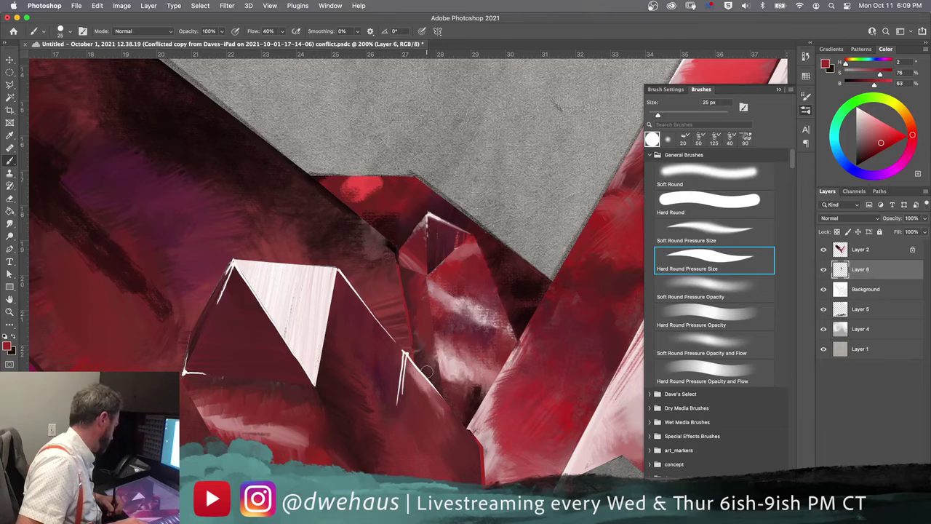
{"action": "key", "text": "super+z"}
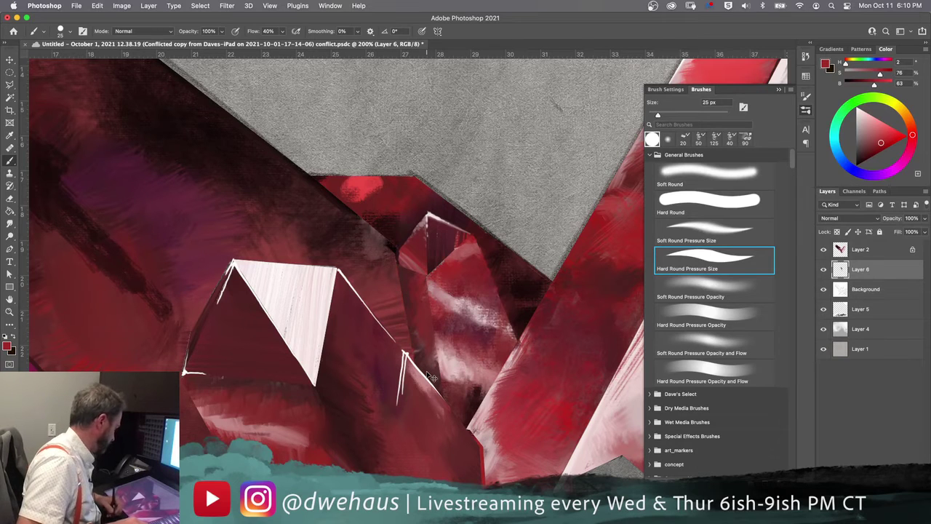
Darken the rear crystal's outer edge and lower facet edge with a near-black red sampled from the large dark crystal.
{"action": "left_click", "coordinate": [399, 233], "text": "alt"}
{"action": "left_click", "coordinate": [197, 167], "text": "alt"}
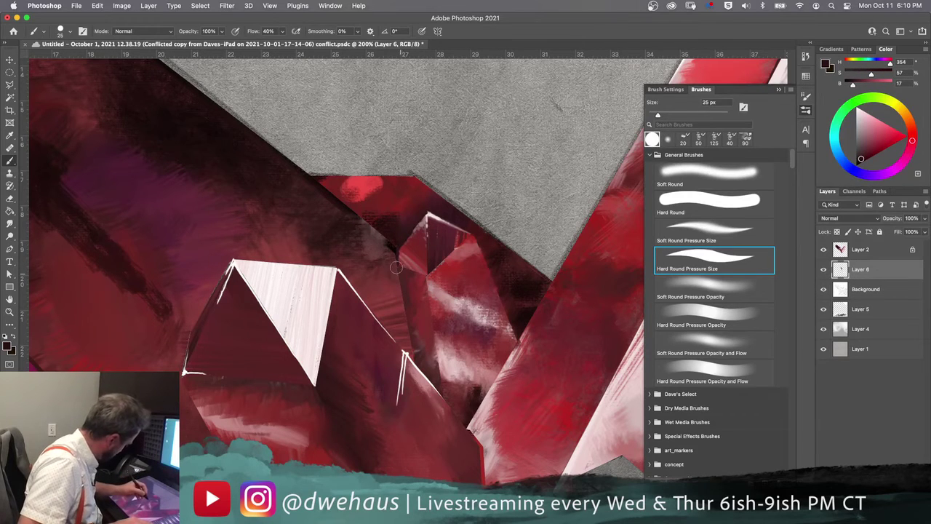
{"action": "left_click_drag", "start_coordinate": [401, 282], "coordinate": [421, 363]}
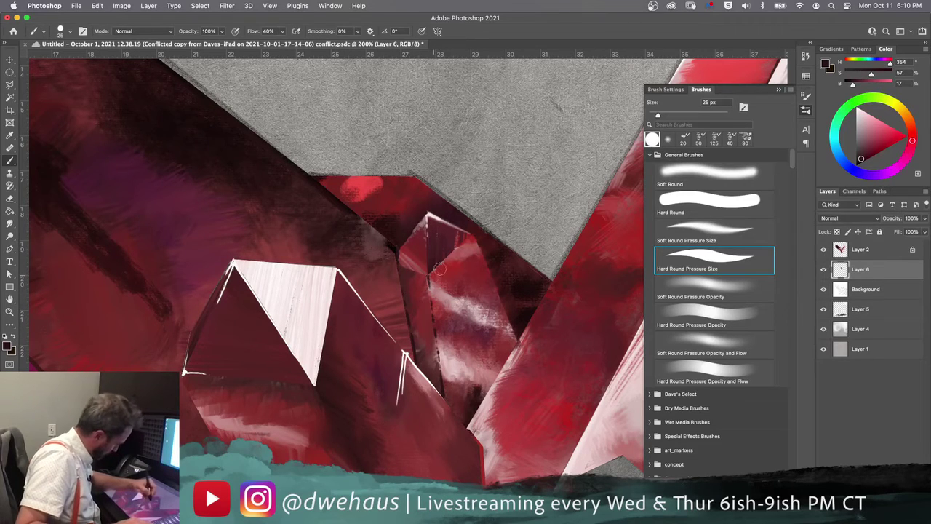
Touch up the rear crystal's tip facet edge highlights with pale pinks sampled from its tip and the front crystal's white facet.
{"action": "left_click", "coordinate": [445, 215], "text": "alt"}
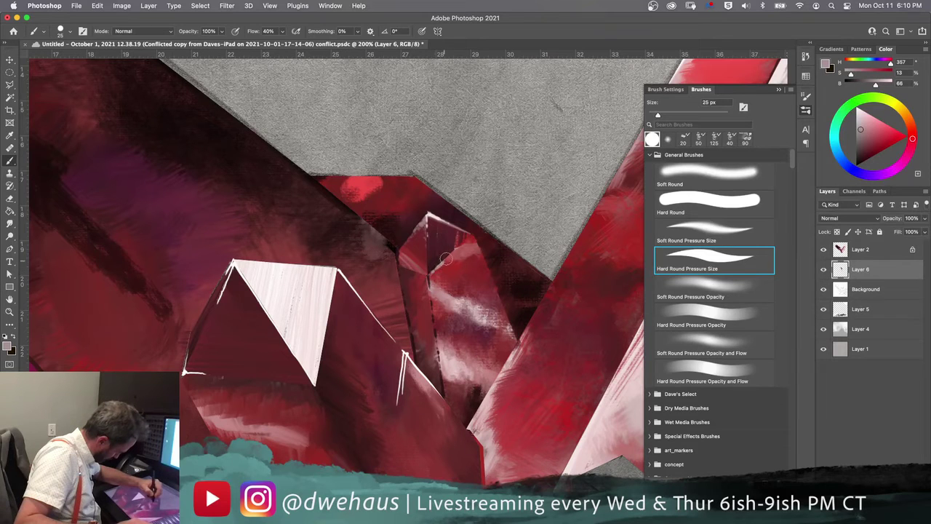
{"action": "left_click", "coordinate": [435, 210], "text": "alt"}
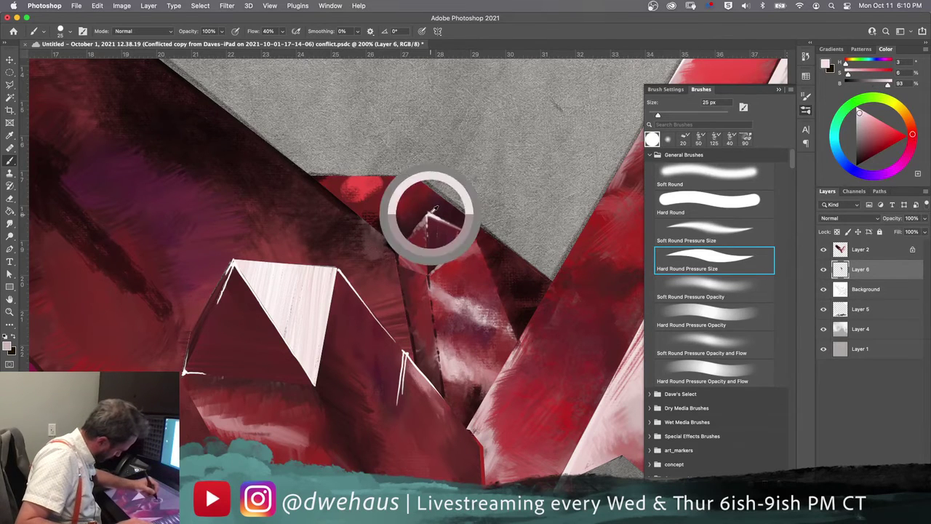
{"action": "left_click_drag", "start_coordinate": [434, 210], "coordinate": [430, 209]}
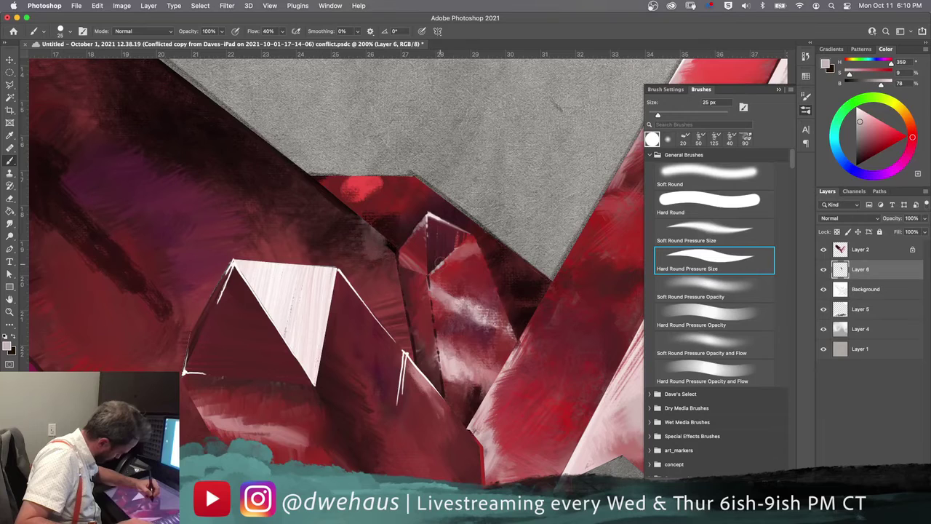
{"action": "left_click", "coordinate": [312, 298], "text": "alt"}
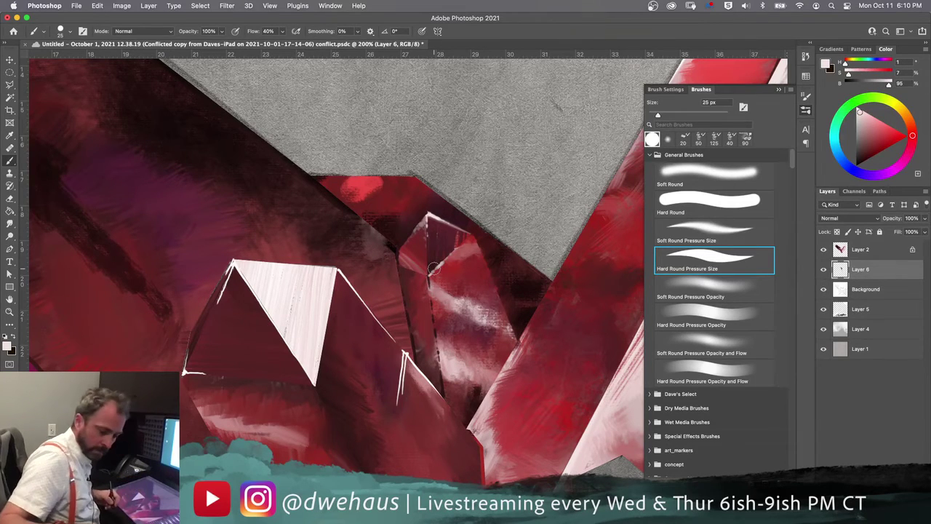
Save the crystal painting and close its document.
{"action": "key", "text": "super+minus"}
{"action": "key", "text": "super+minus"}
{"action": "key", "text": "super+minus"}
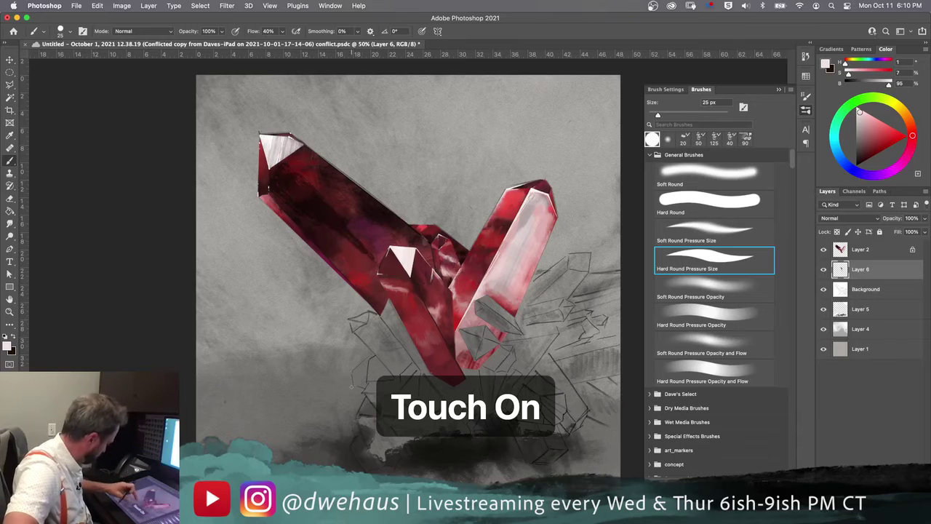
{"action": "scroll", "coordinate": [351, 386], "scroll_direction": "up", "scroll_amount": 1}
{"action": "scroll", "coordinate": [486, 384], "scroll_direction": "up", "scroll_amount": 1}
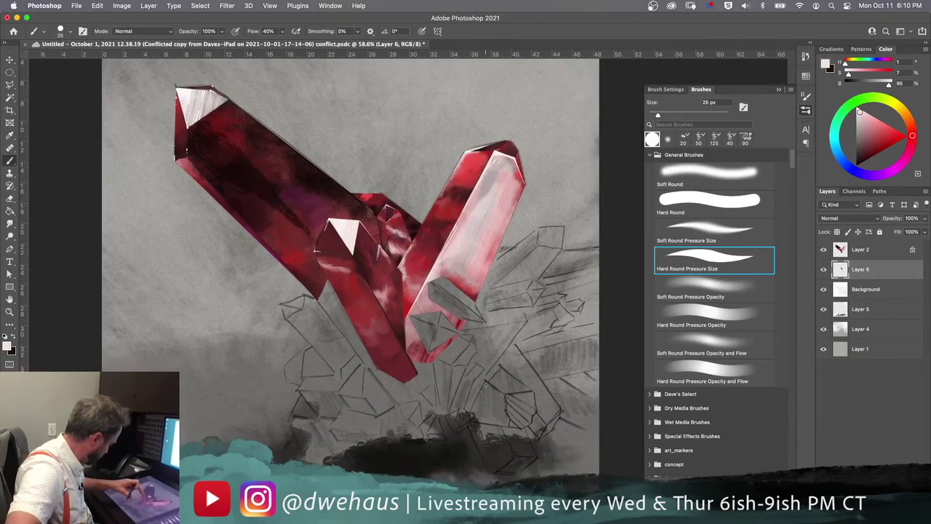
{"action": "scroll", "coordinate": [400, 276], "scroll_direction": "up", "scroll_amount": 2}
{"action": "scroll", "coordinate": [420, 369], "scroll_direction": "up", "scroll_amount": 1}
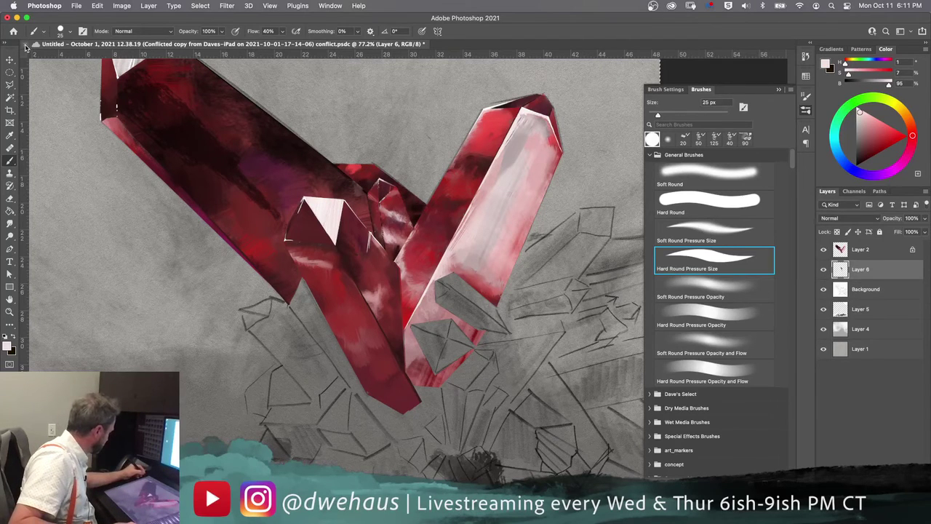
{"action": "key", "text": "super+s"}
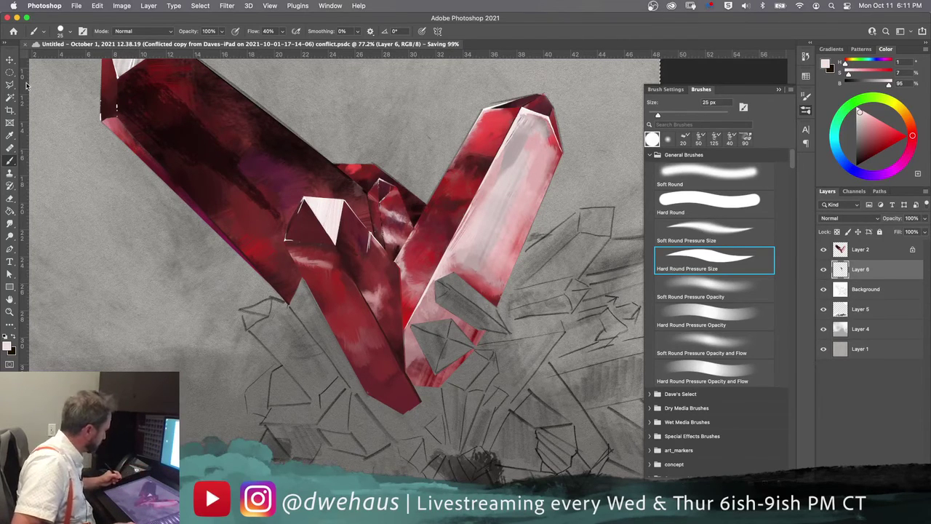
{"action": "key", "text": "super+w"}
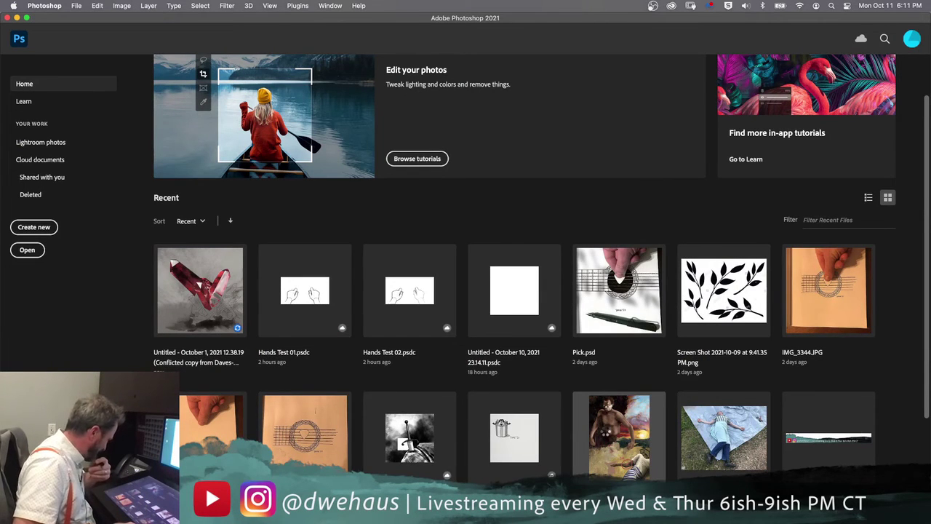
Open the recent file Cain&Able.psd and inspect the circled arm marked for fixing, the standing figure's hand and the sunset.
{"action": "left_click", "coordinate": [605, 431]}
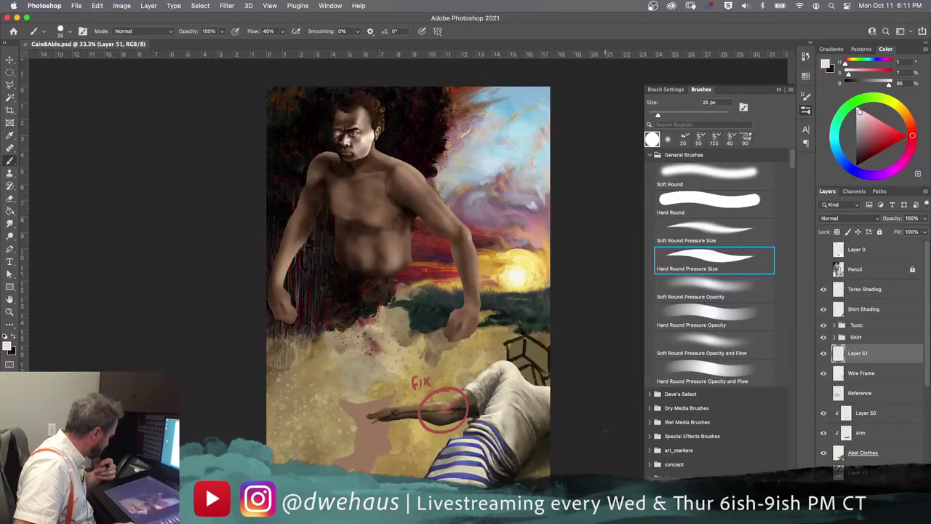
{"action": "key", "text": "super+plus"}
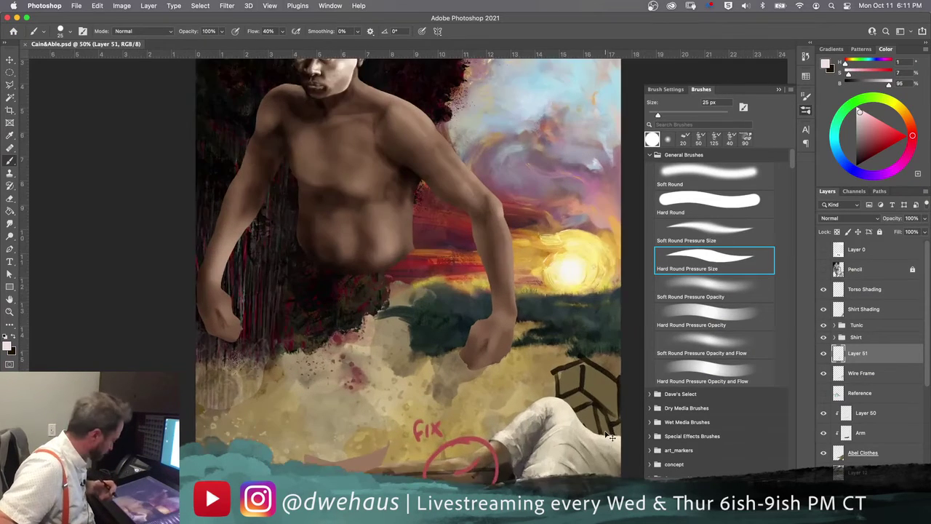
{"action": "key", "text": "super+plus"}
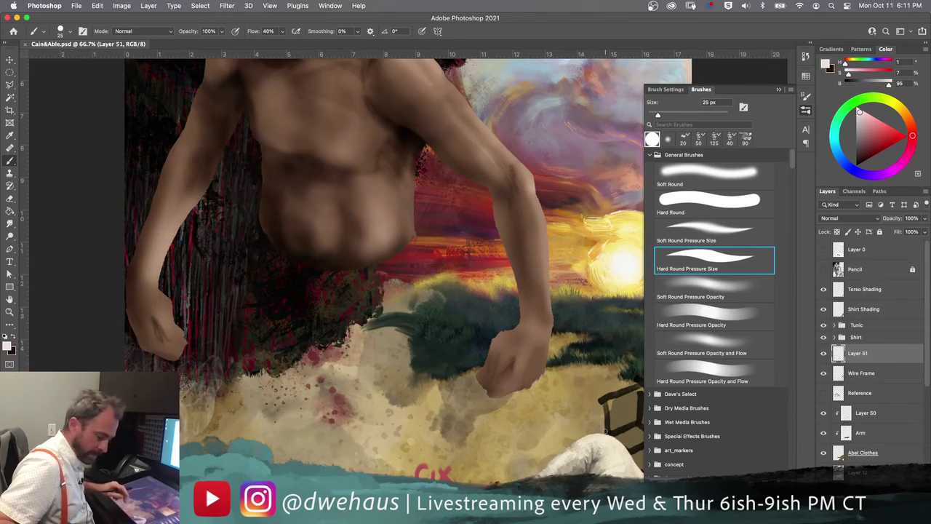
{"action": "mouse_move", "coordinate": [400, 382]}
{"action": "left_mouse_down"}
{"action": "mouse_move", "coordinate": [286, 215]}
{"action": "mouse_move", "coordinate": [317, 156]}
{"action": "left_mouse_up"}
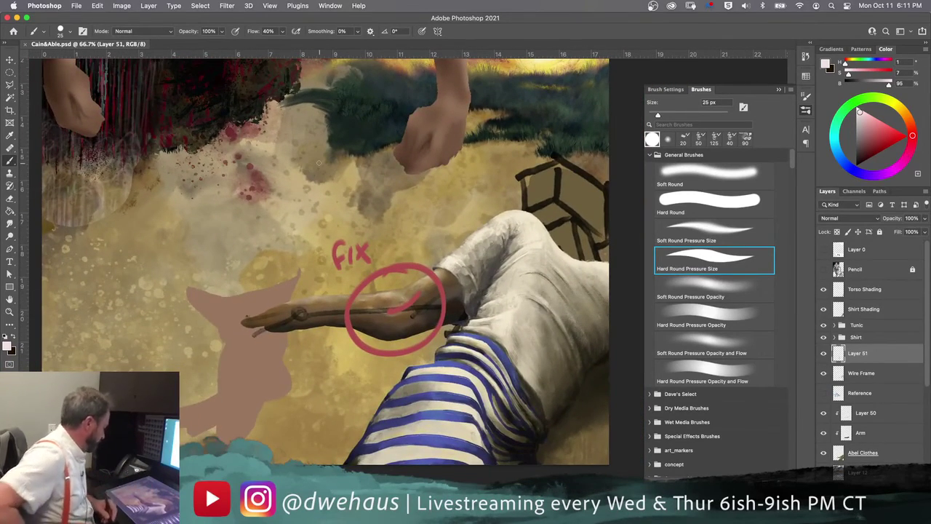
{"action": "key", "text": "super+plus"}
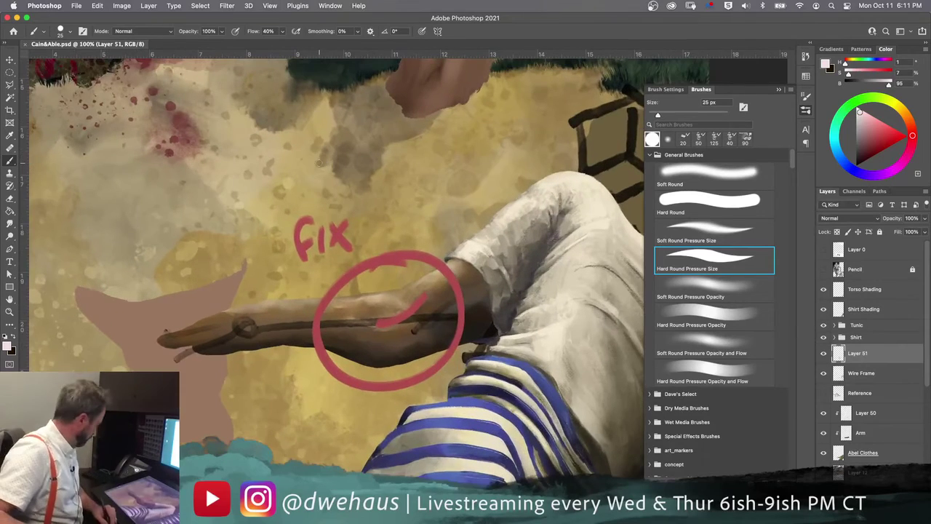
{"action": "left_click_drag", "start_coordinate": [476, 210], "coordinate": [332, 421]}
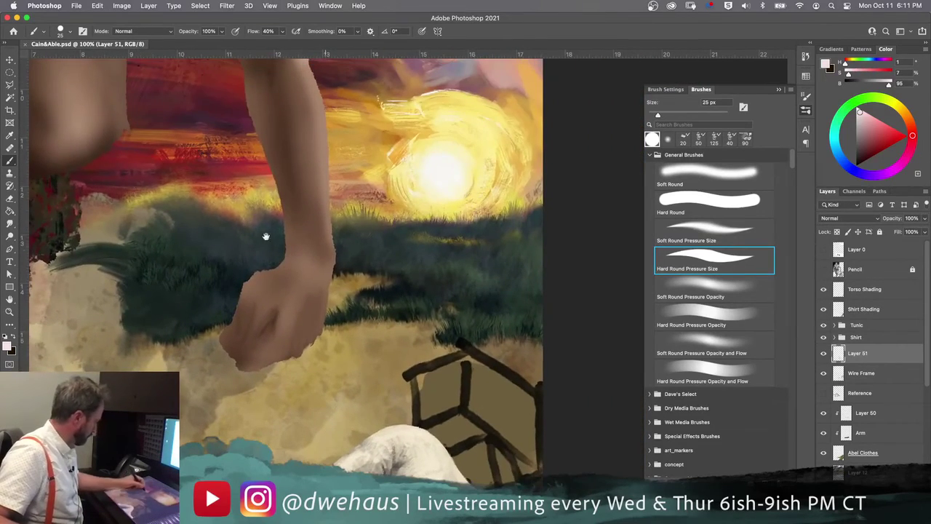
{"action": "left_click_drag", "start_coordinate": [266, 237], "coordinate": [320, 443]}
{"action": "left_click_drag", "start_coordinate": [315, 384], "coordinate": [382, 265]}
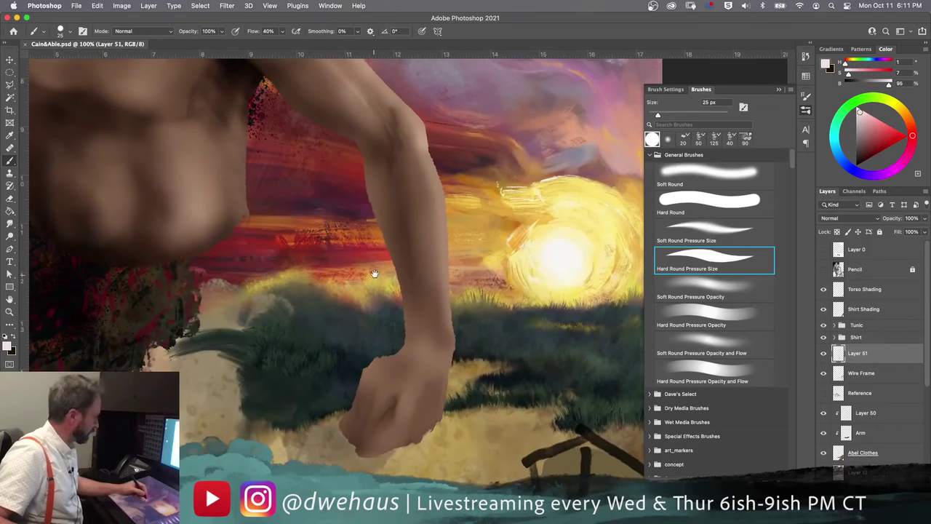